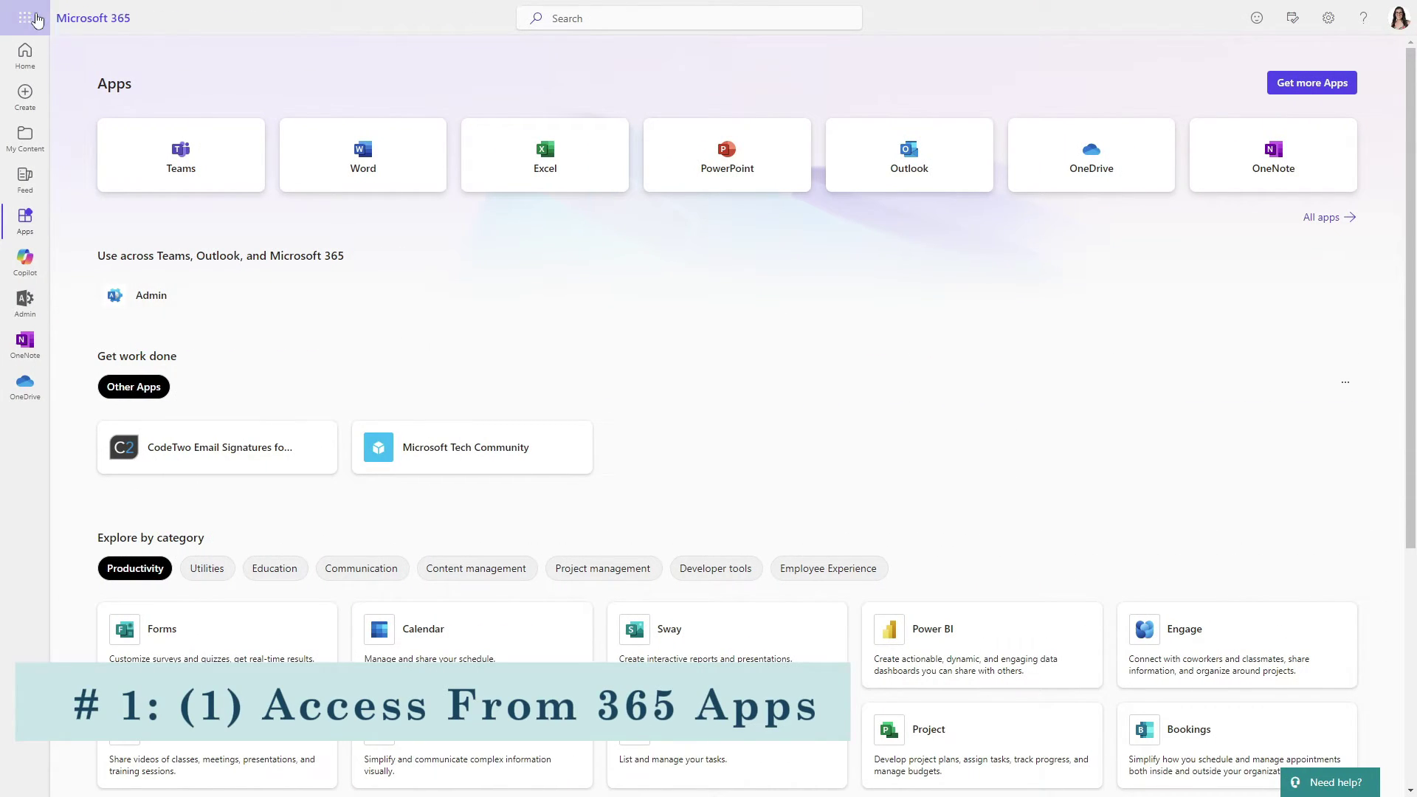
Open the Microsoft 365 app launcher to list the available apps
left_click(28, 17)
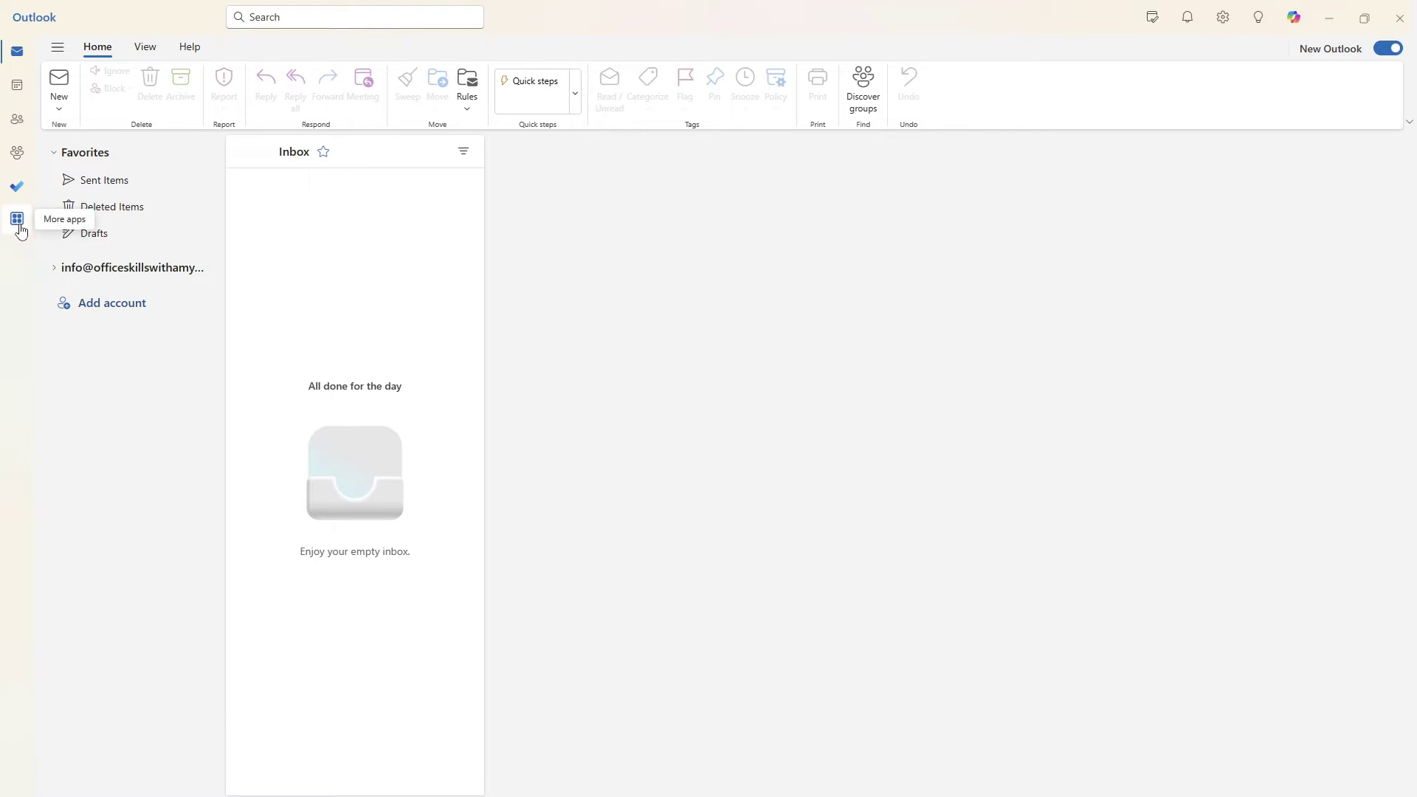
Open OneDrive from Outlook's More apps and pin it to Outlook's left rail
left_click(17, 220)
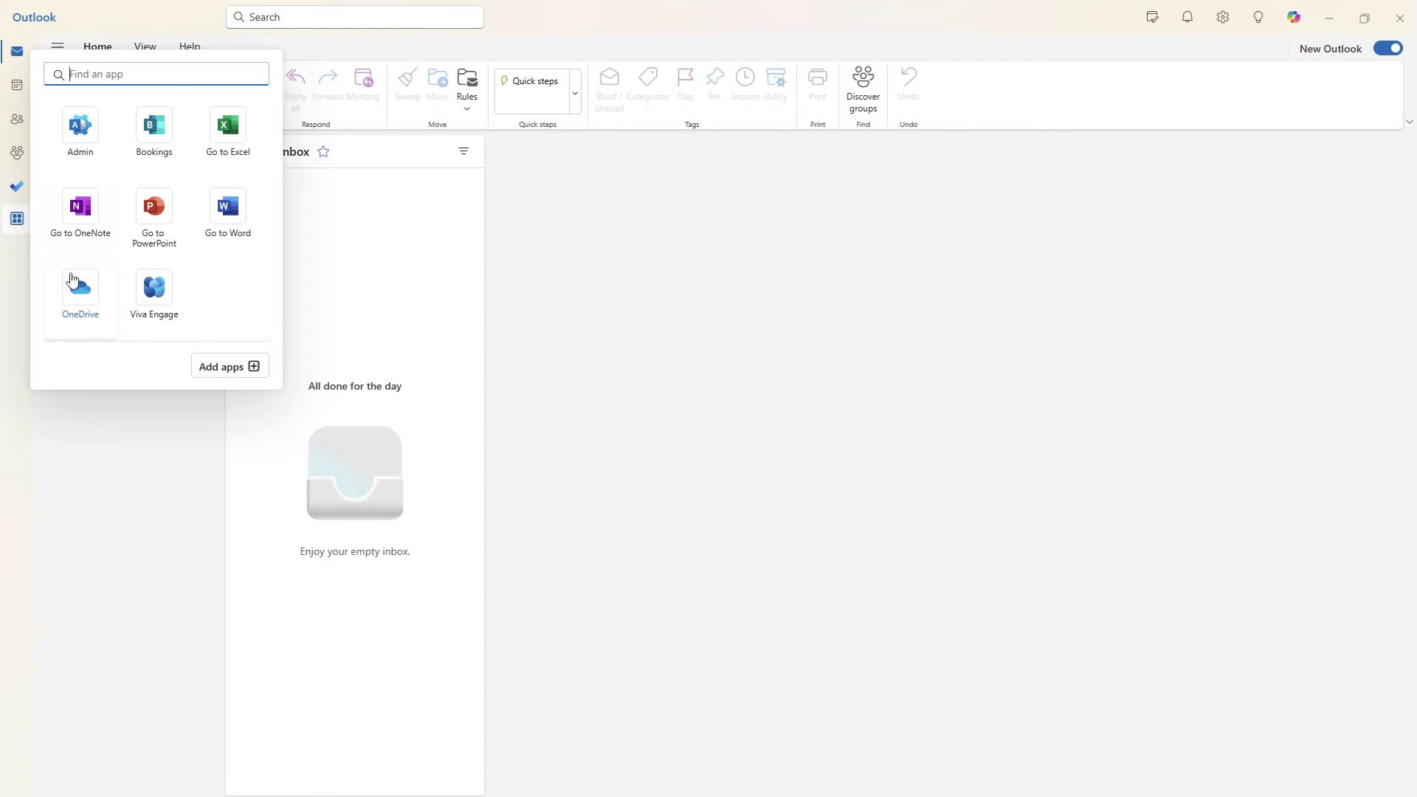
left_click(85, 306)
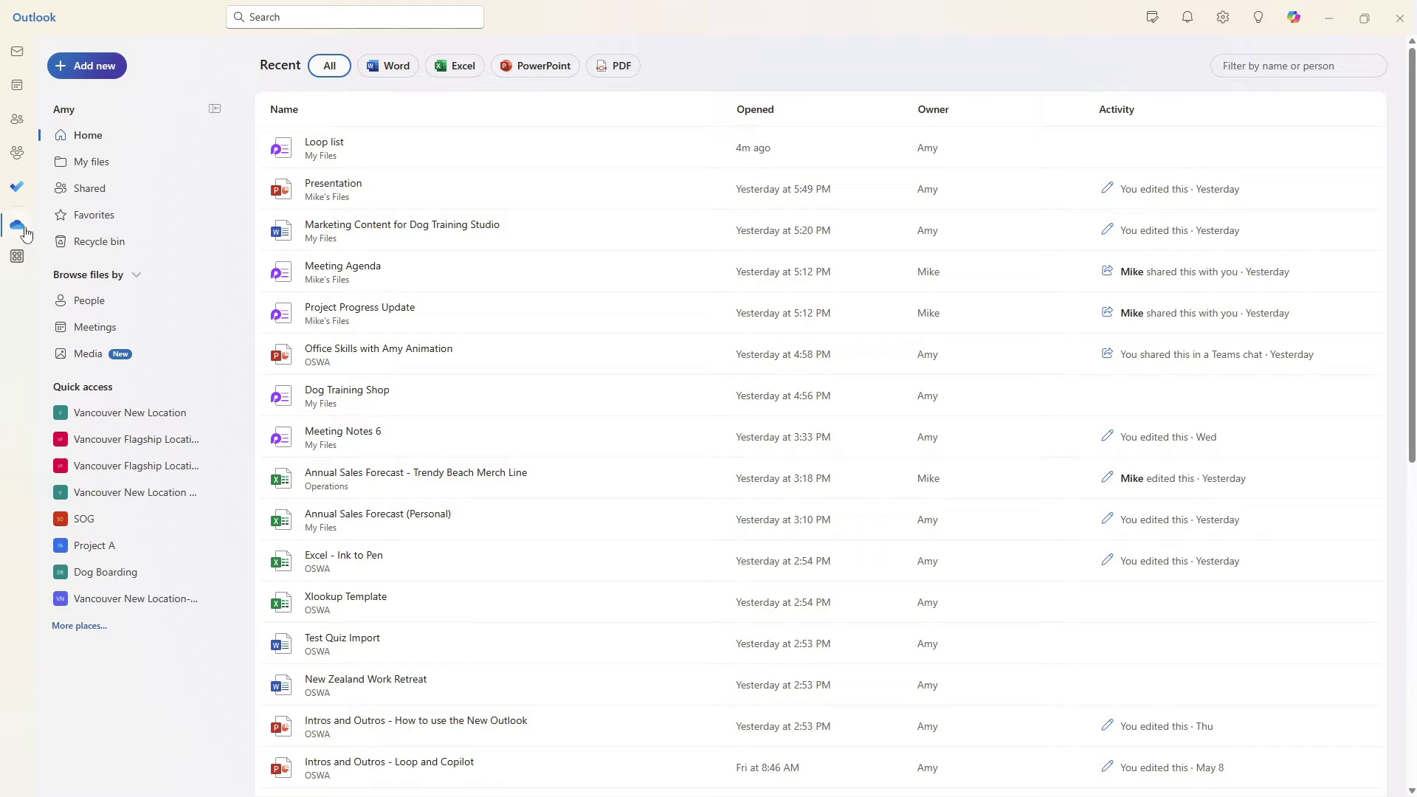
right_click(18, 226)
left_click(83, 248)
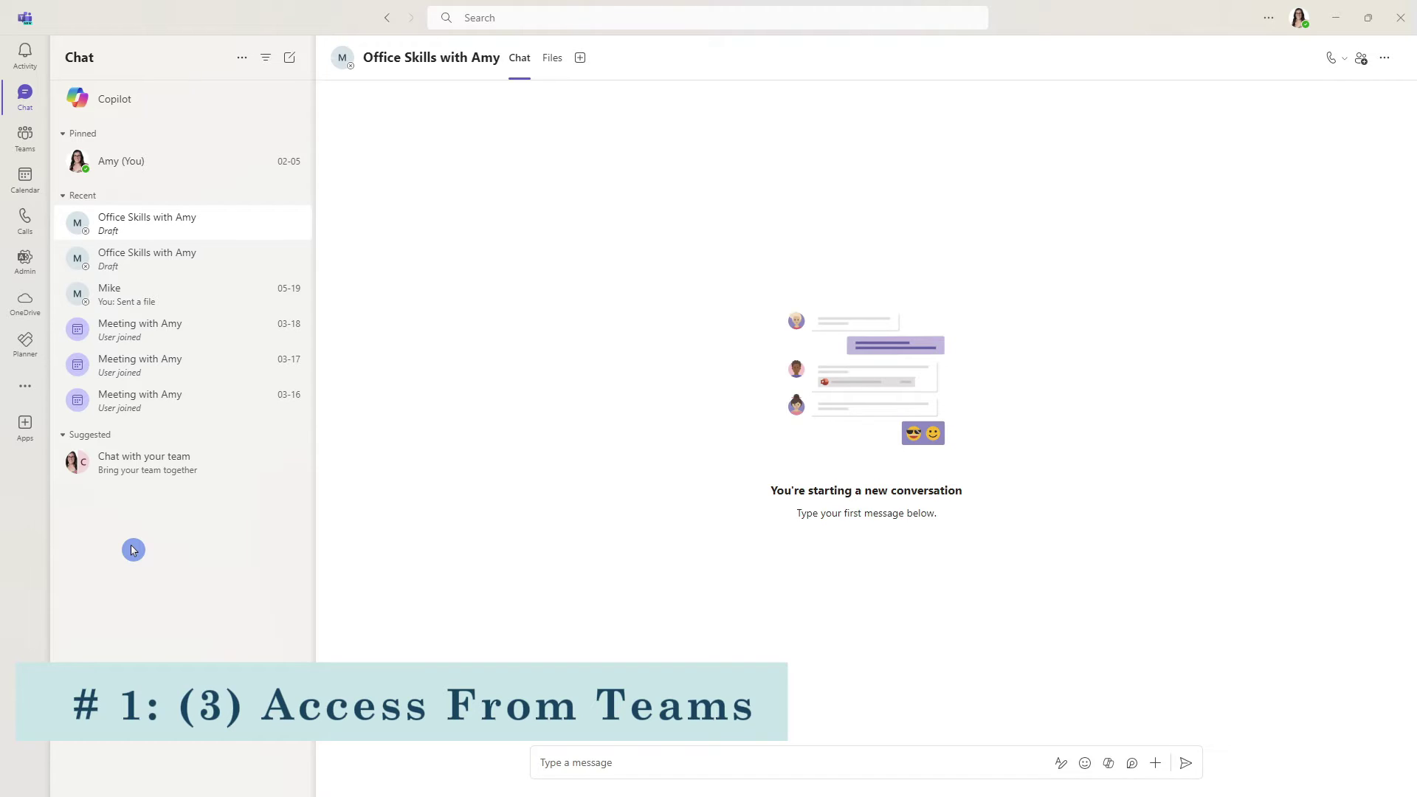
Open OneDrive from the Teams left app bar instead of Chat
left_click(23, 305)
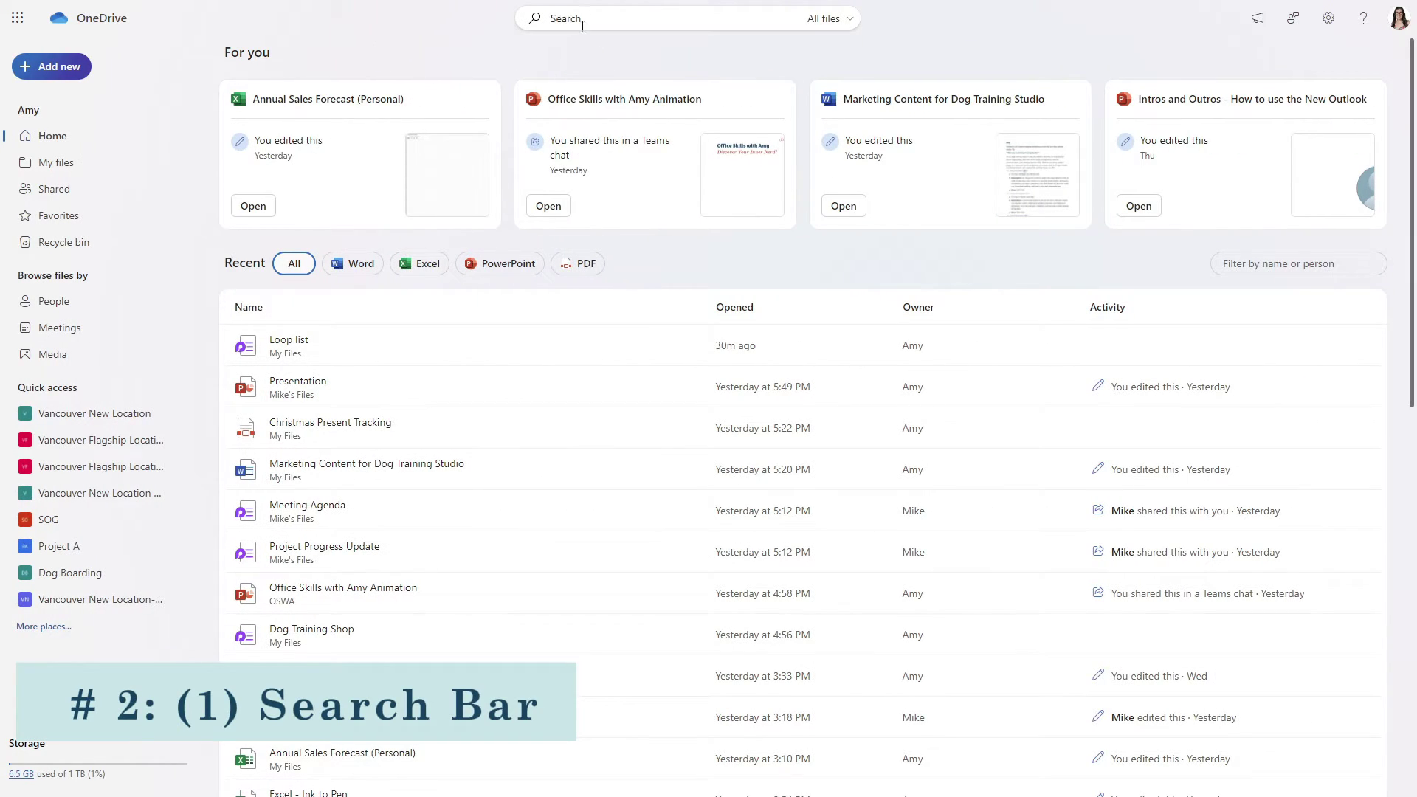
Enter 'forecast' in the OneDrive search box with the scope set to All files
left_click(561, 19)
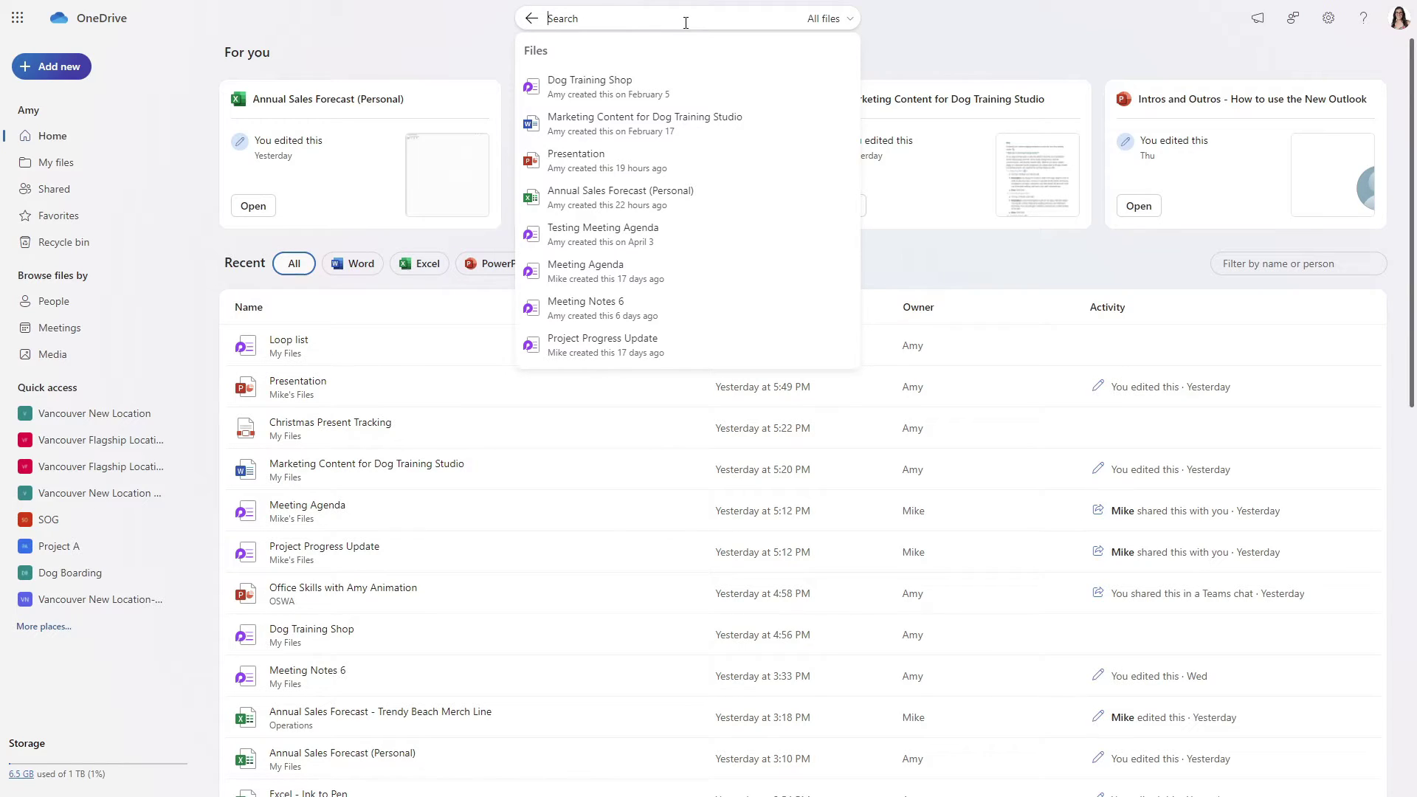
type("forecast")
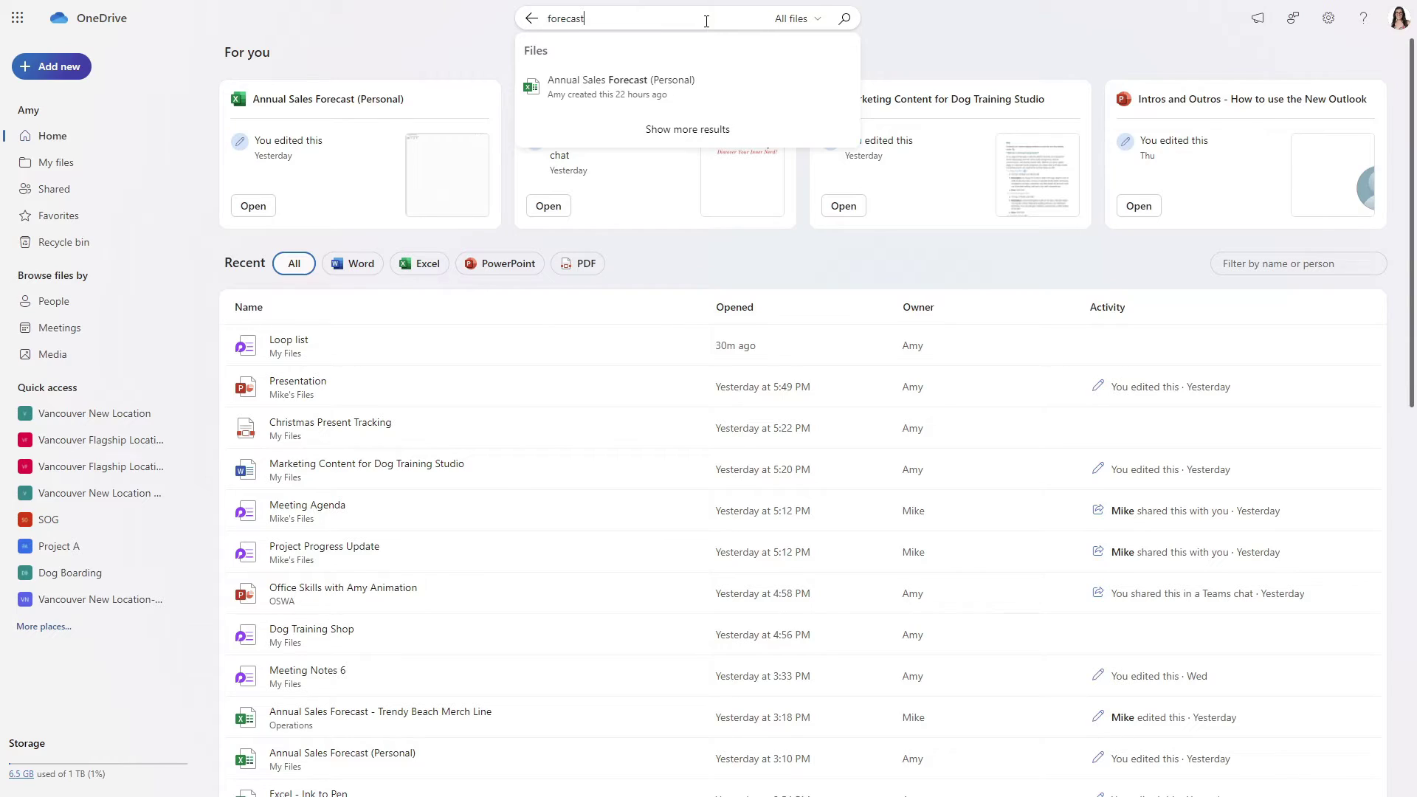
left_click(816, 30)
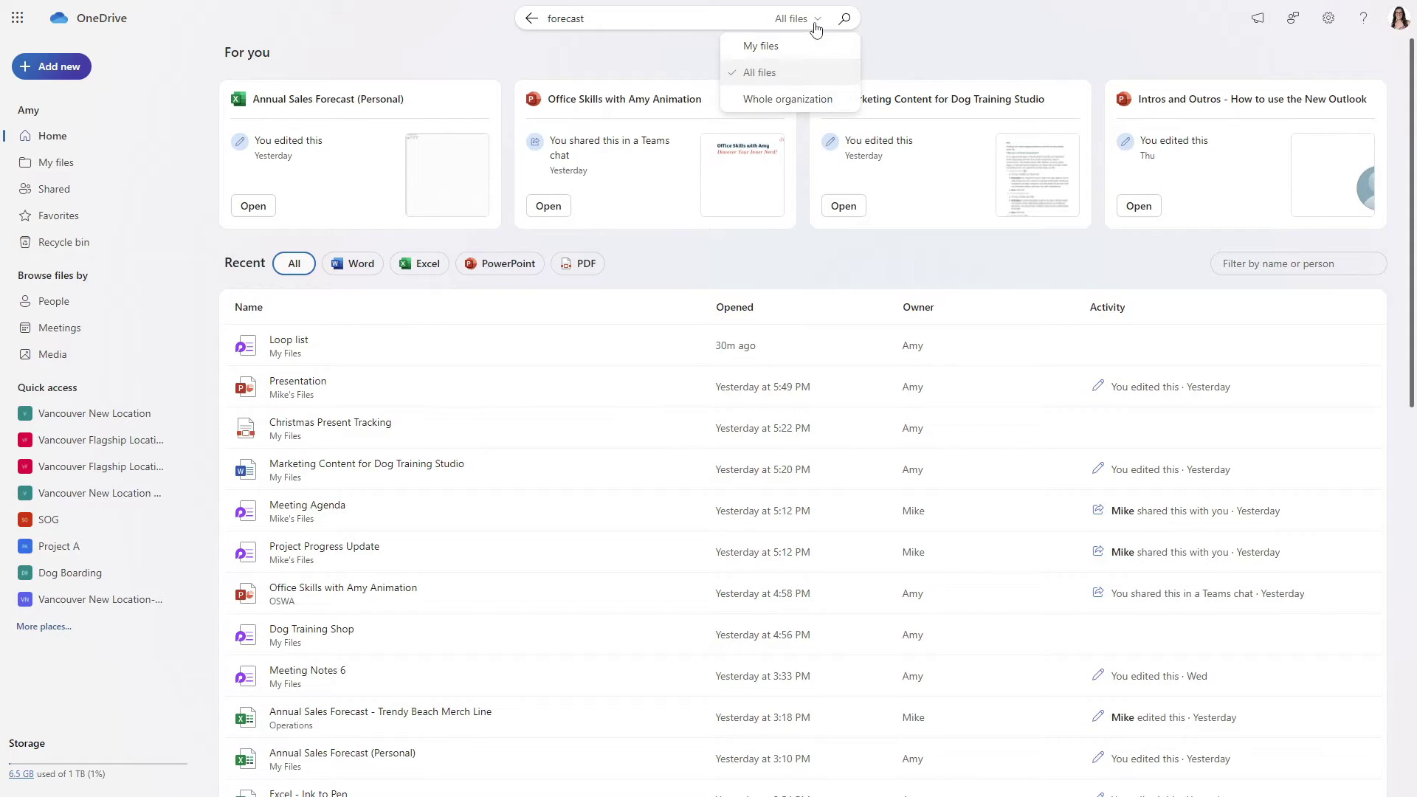
left_click(788, 74)
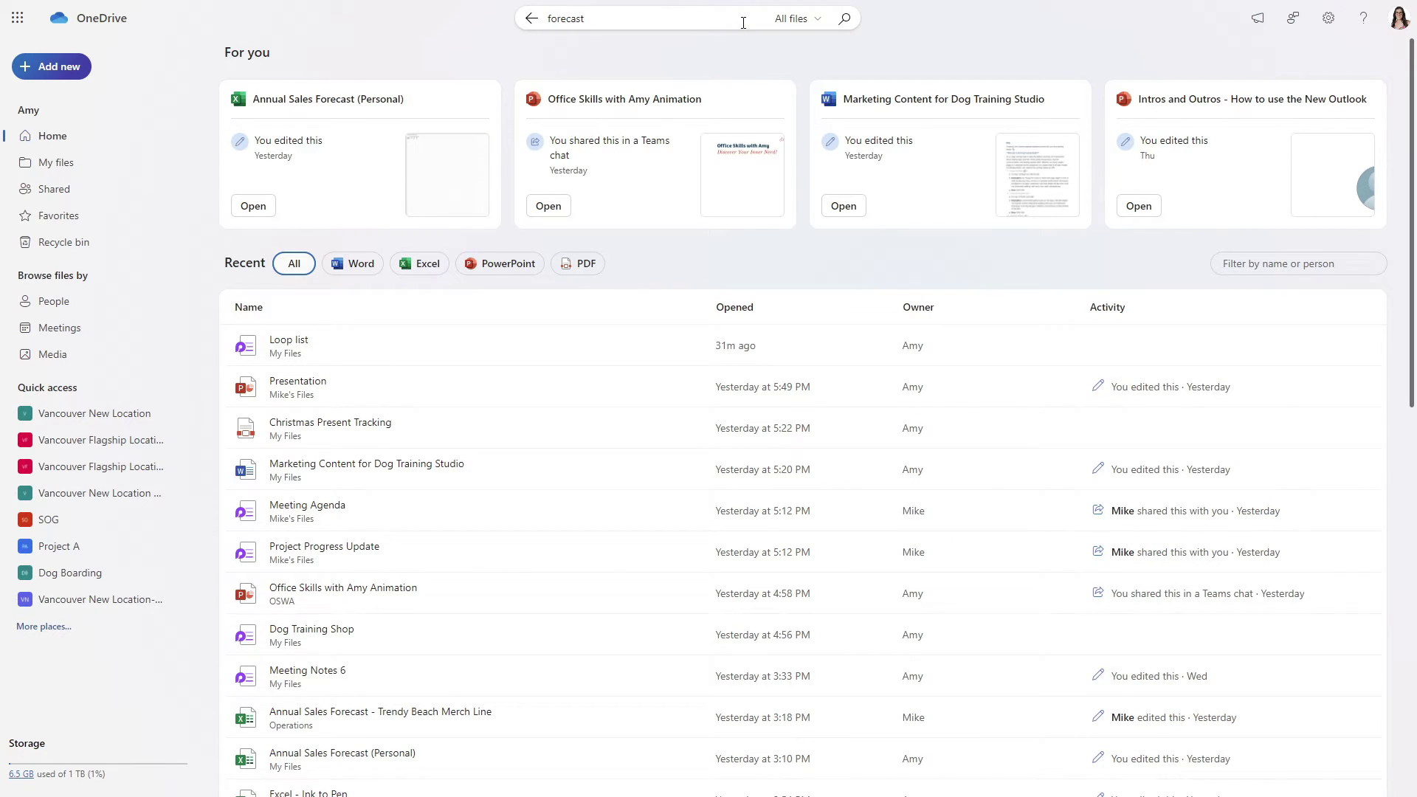
Run the 'forecast' search and widen the Name and Location columns
key("Return")
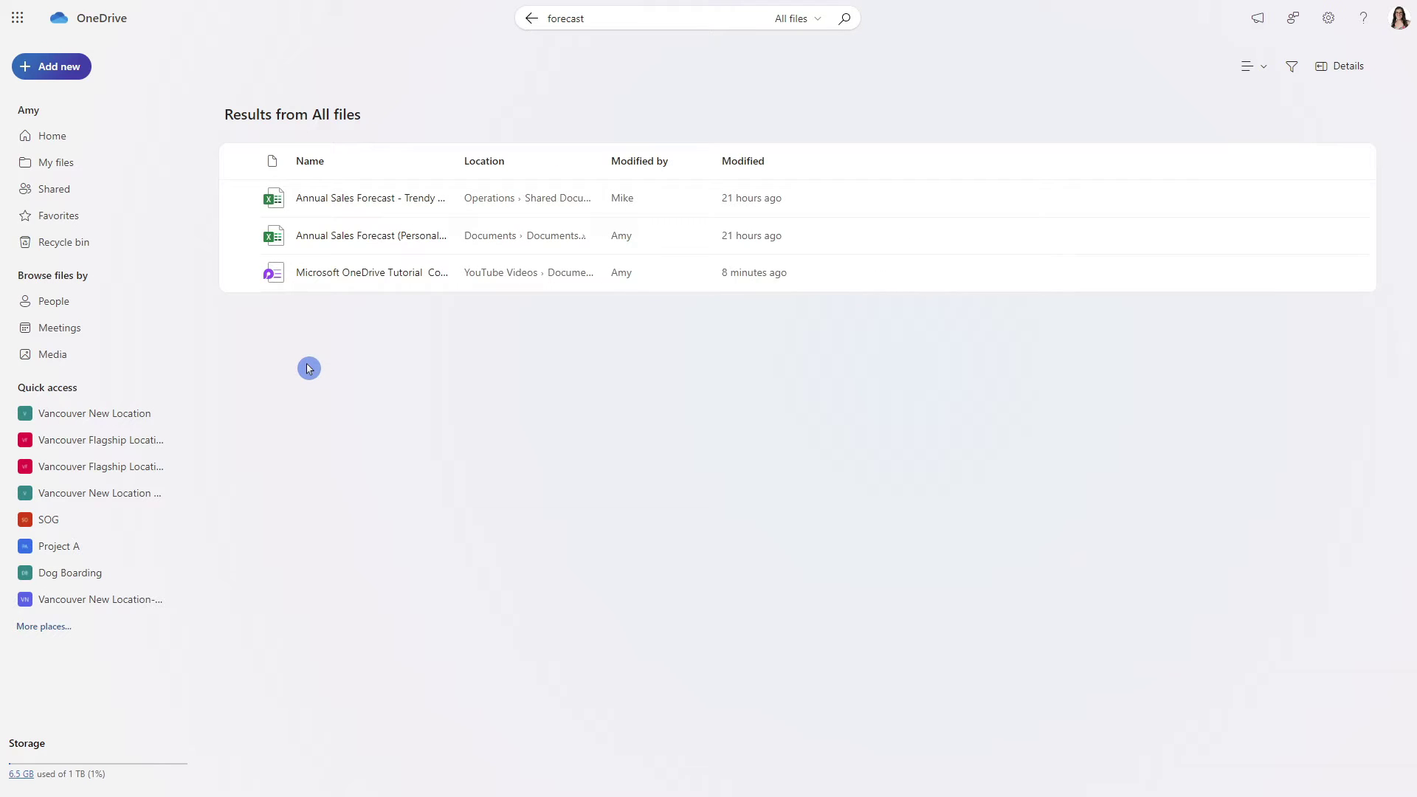
left_click_drag(457, 161, 596, 161)
left_click_drag(744, 160, 923, 162)
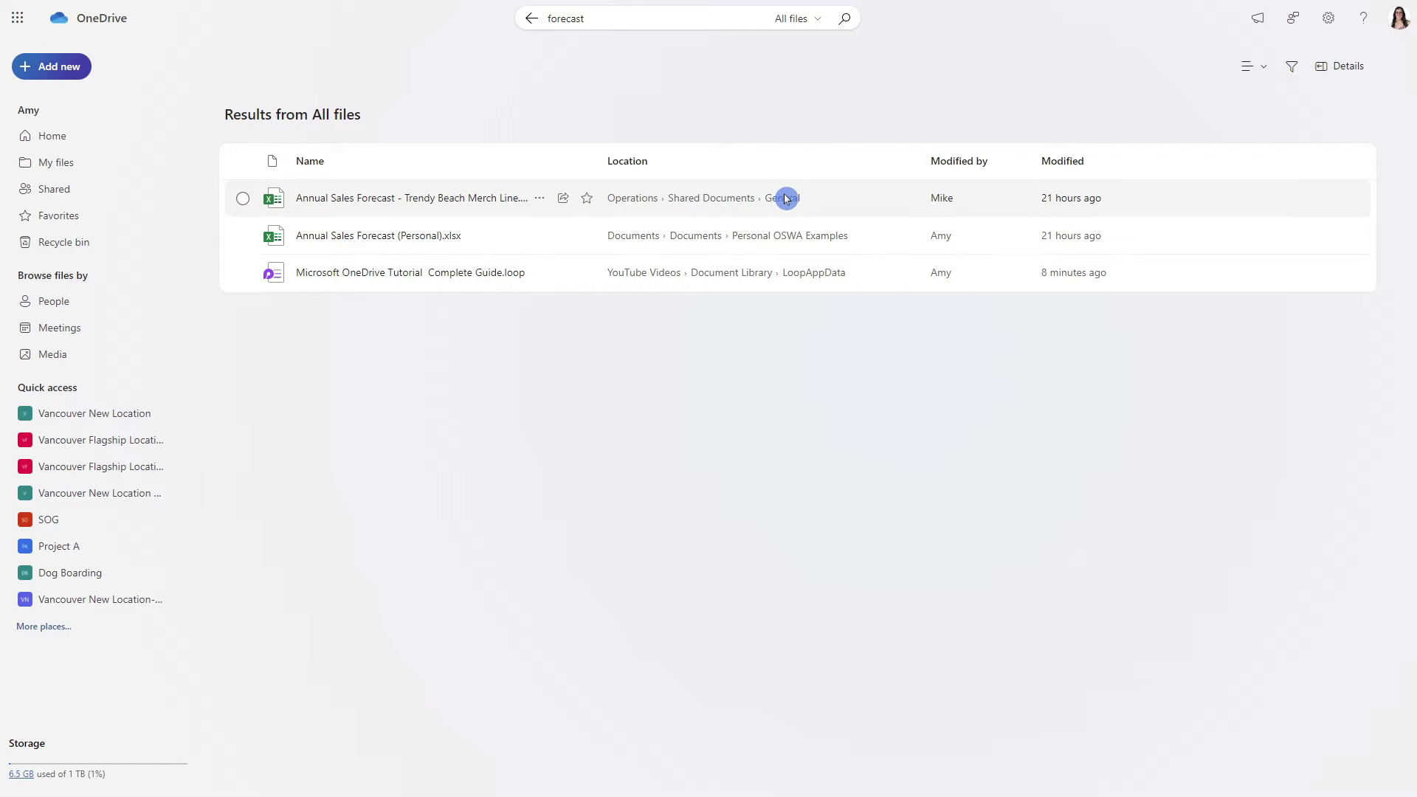
Select the Trendy Beach Merch Line workbook and show its Open options
left_click(244, 201)
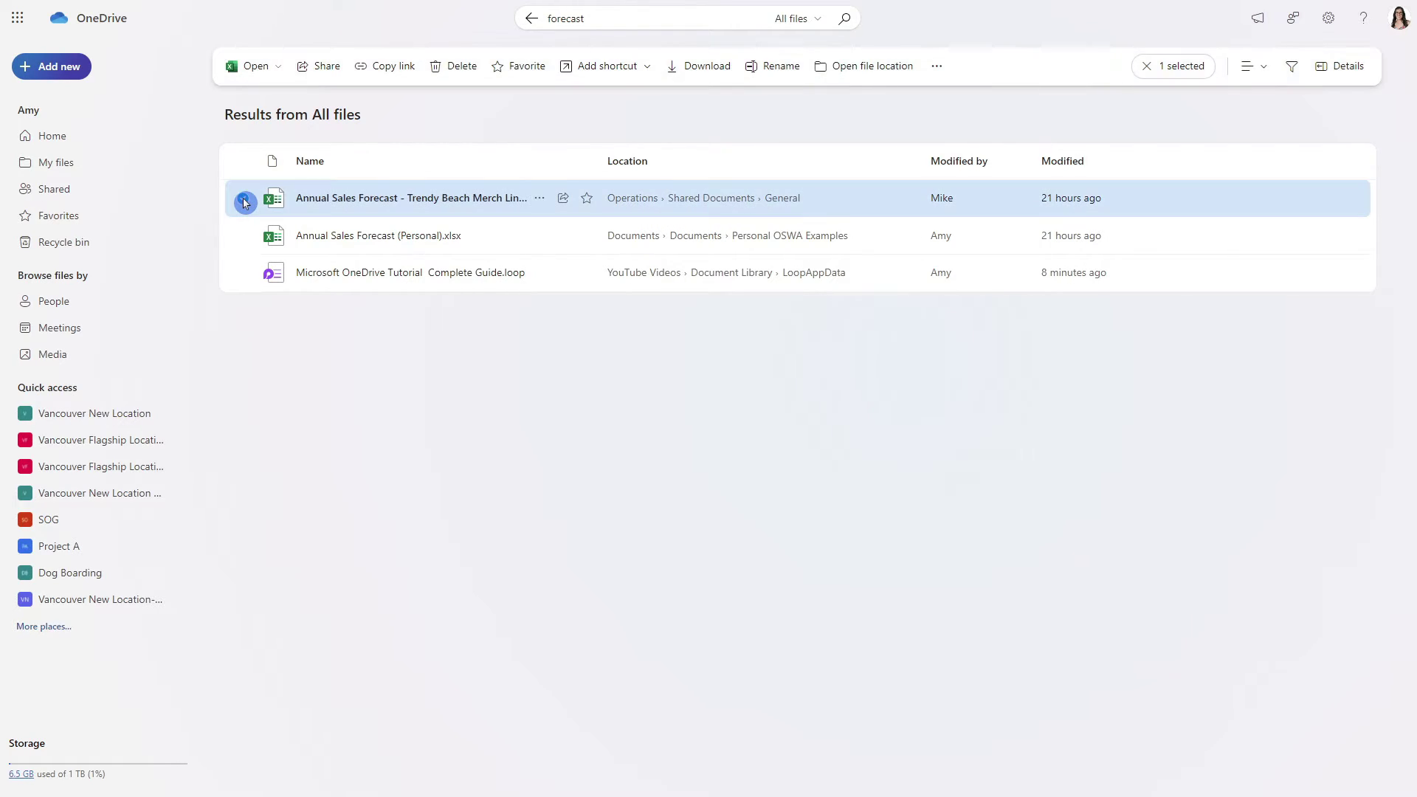
left_click(278, 71)
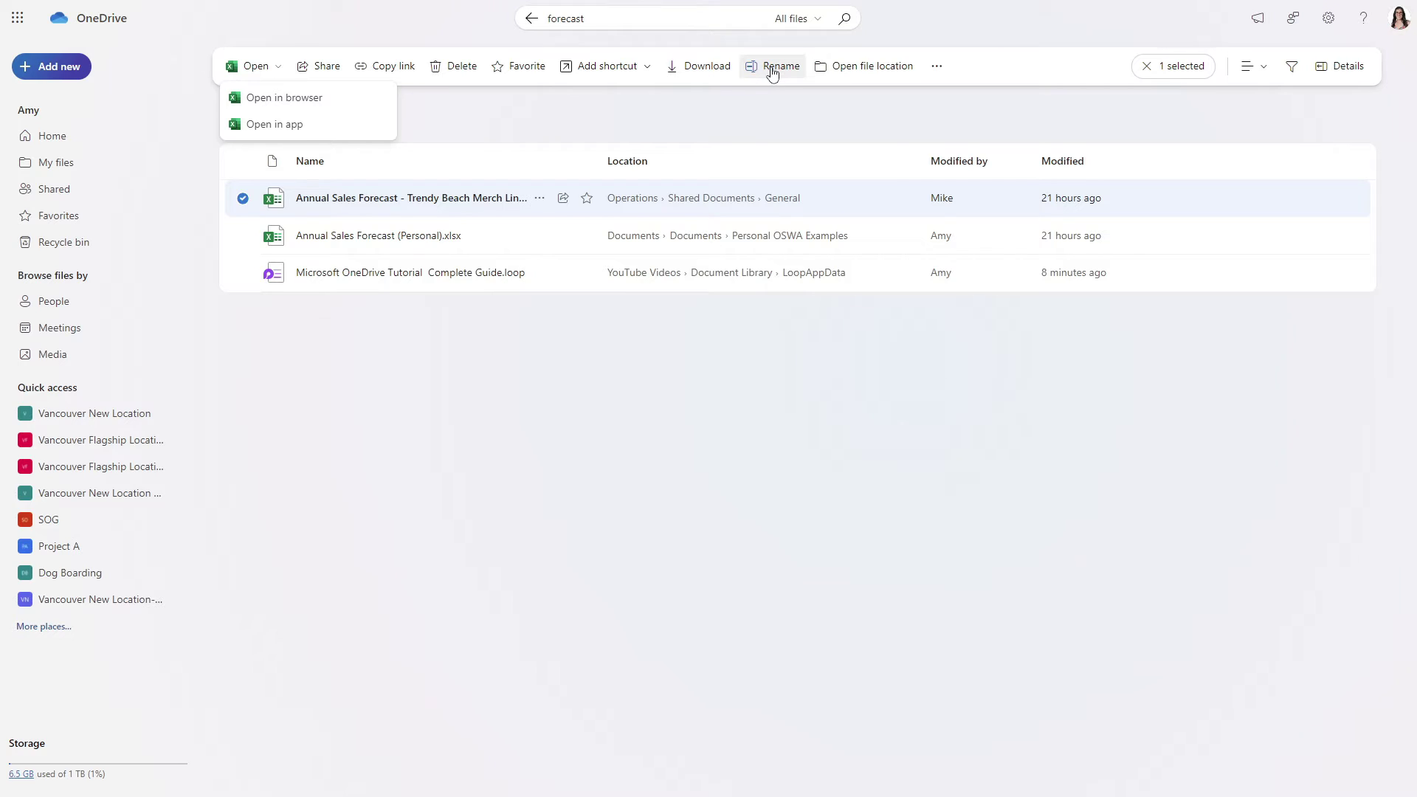
Jump to the workbook's General folder in the Operations Shared Documents library
left_click(893, 81)
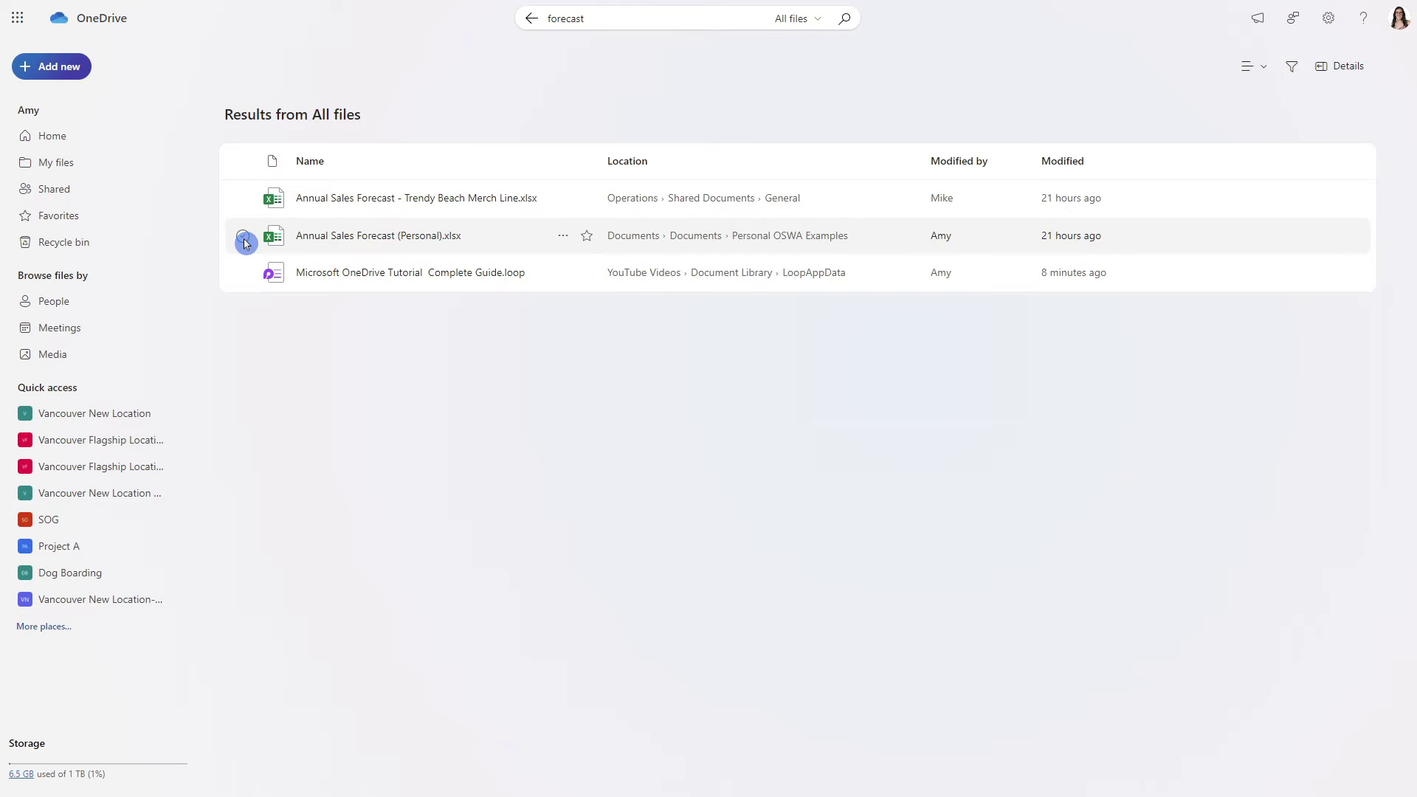
Select Annual Sales Forecast (Personal).xlsx in the search results
left_click(245, 236)
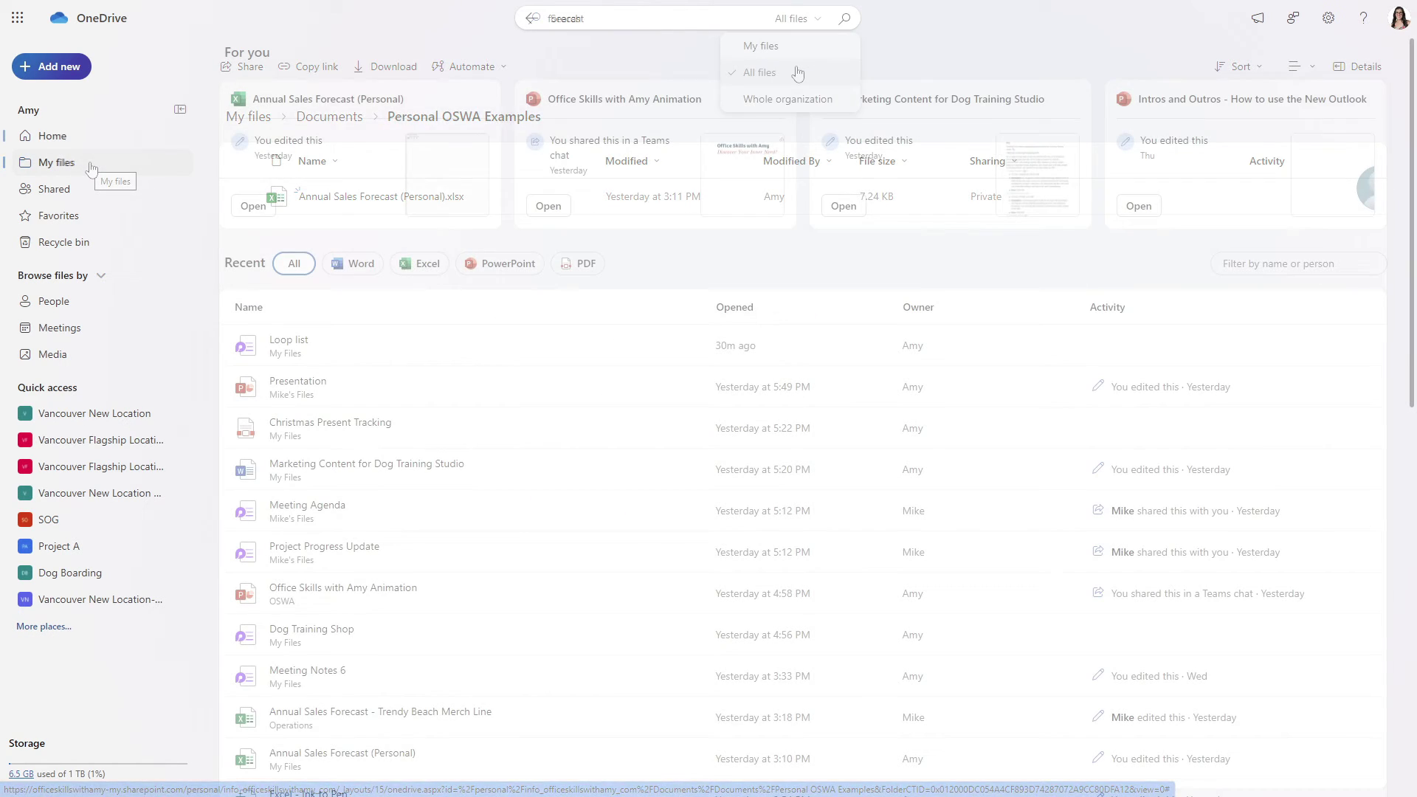
Rerun the 'forecast' search with the scope set to Whole organization
left_click(773, 100)
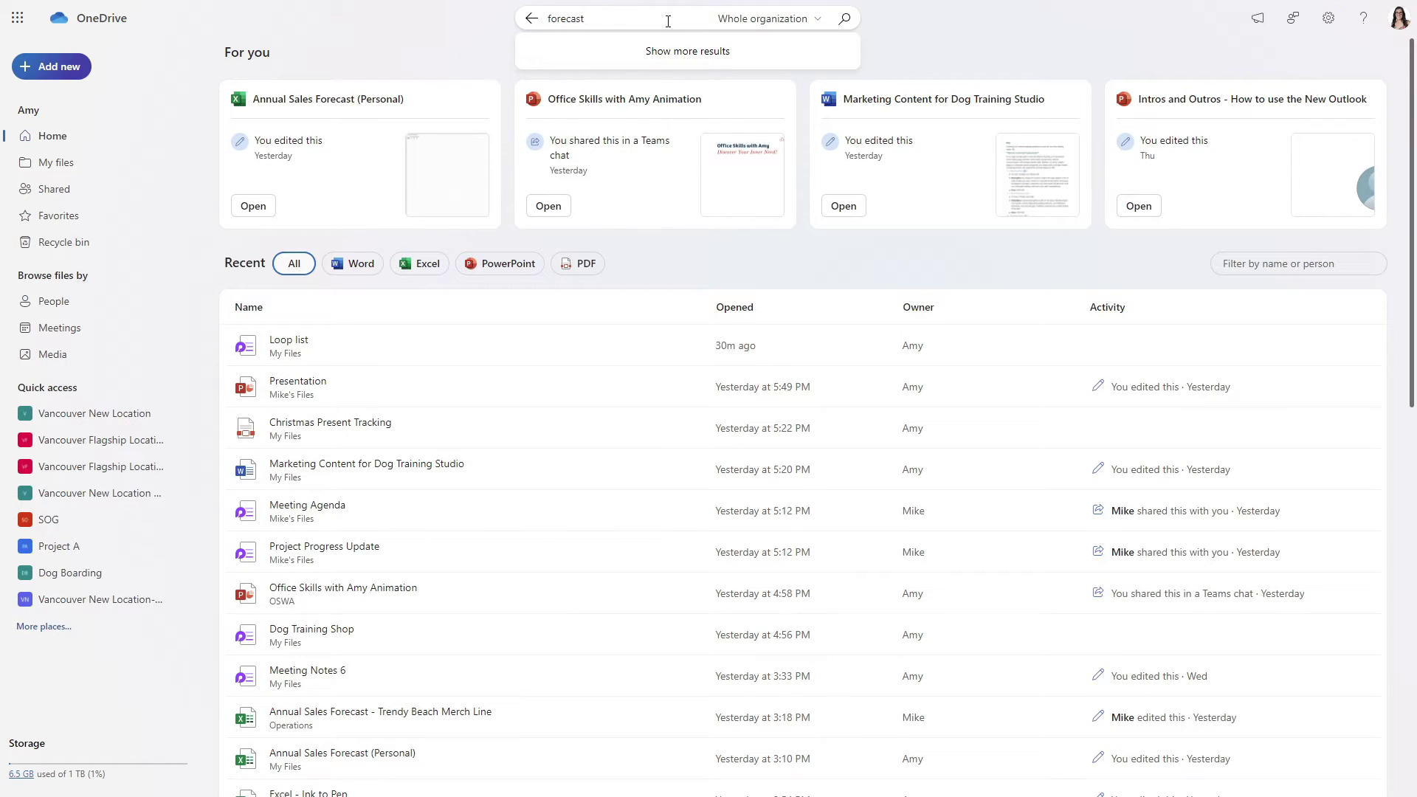
key("Return")
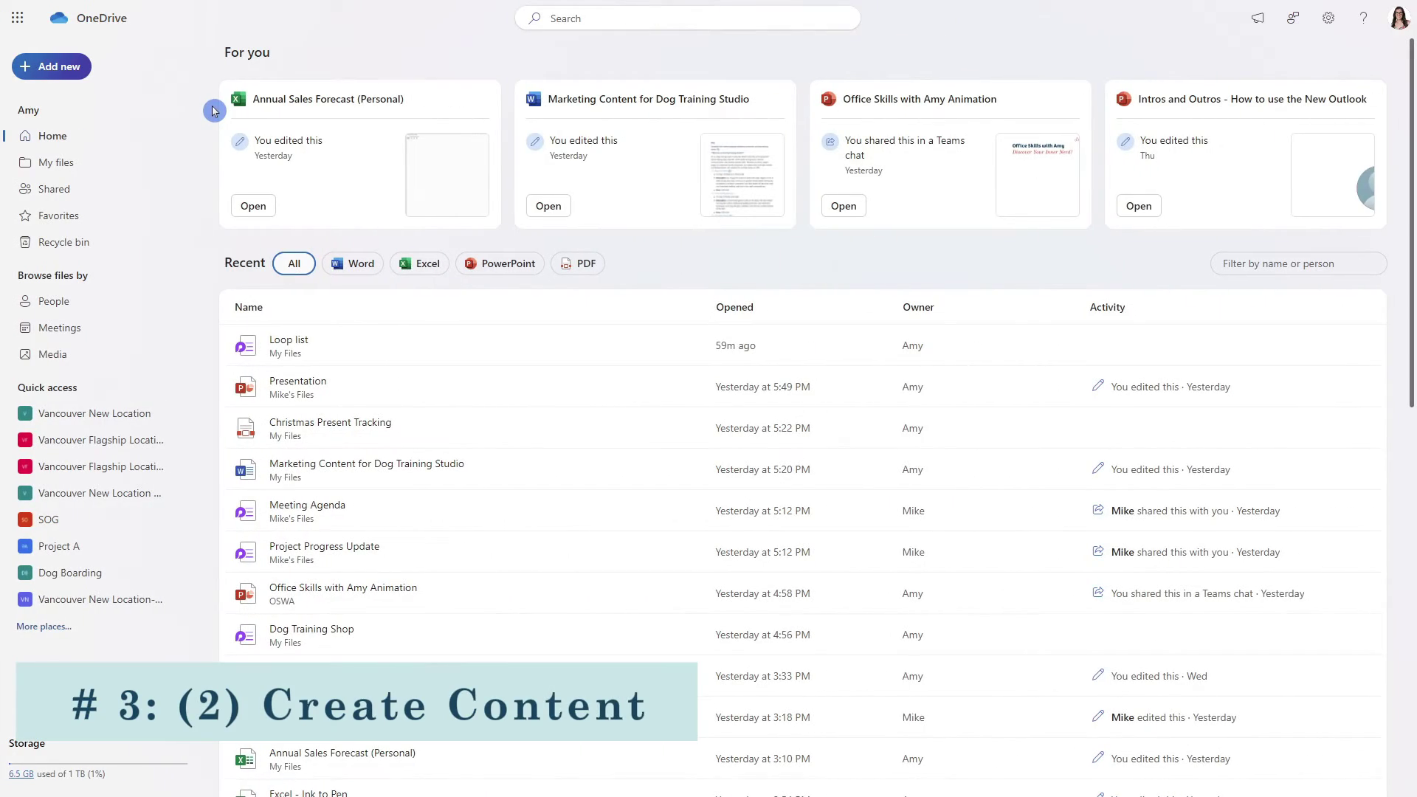
Under Add new, set Create in to Other locations to open the folder picker
left_click(24, 71)
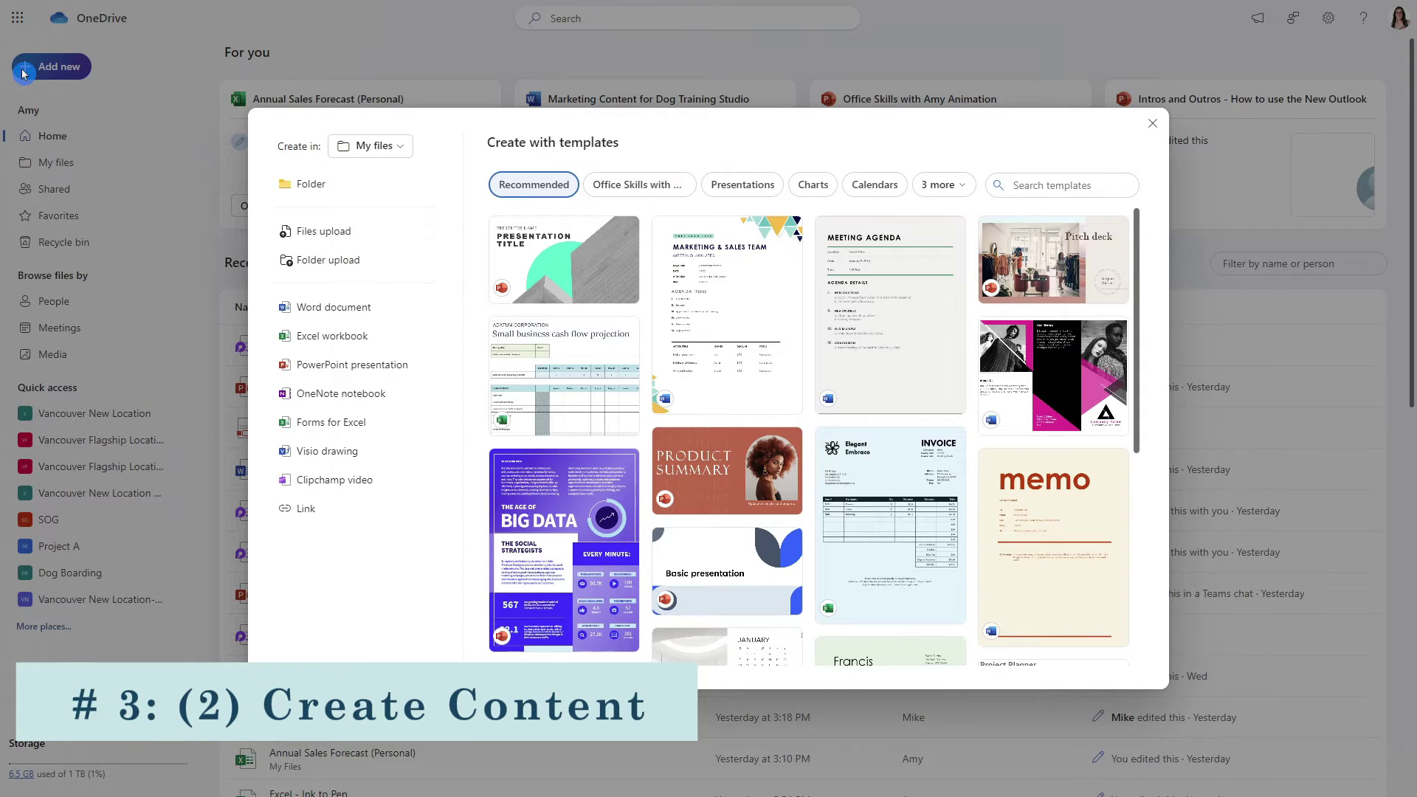
left_click(400, 149)
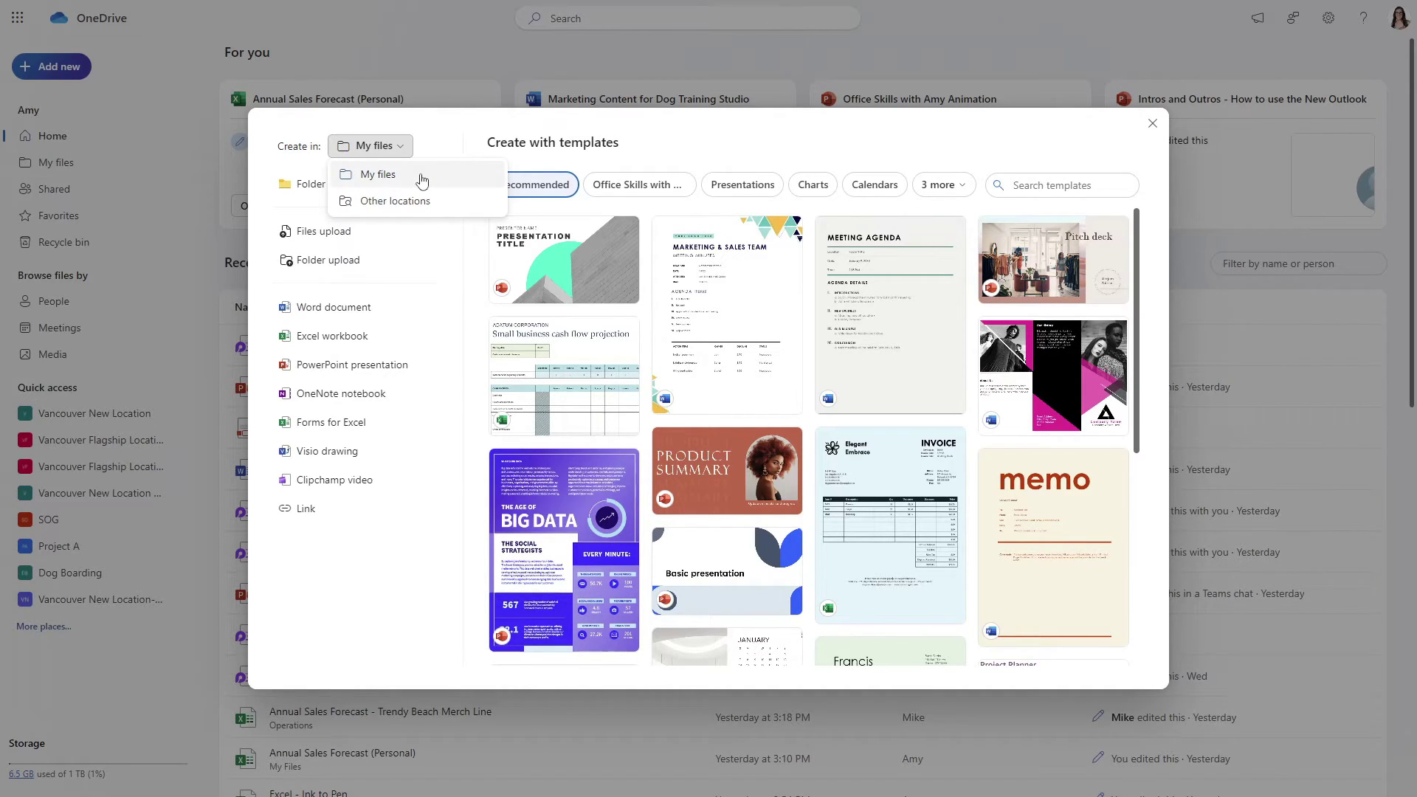
left_click(423, 200)
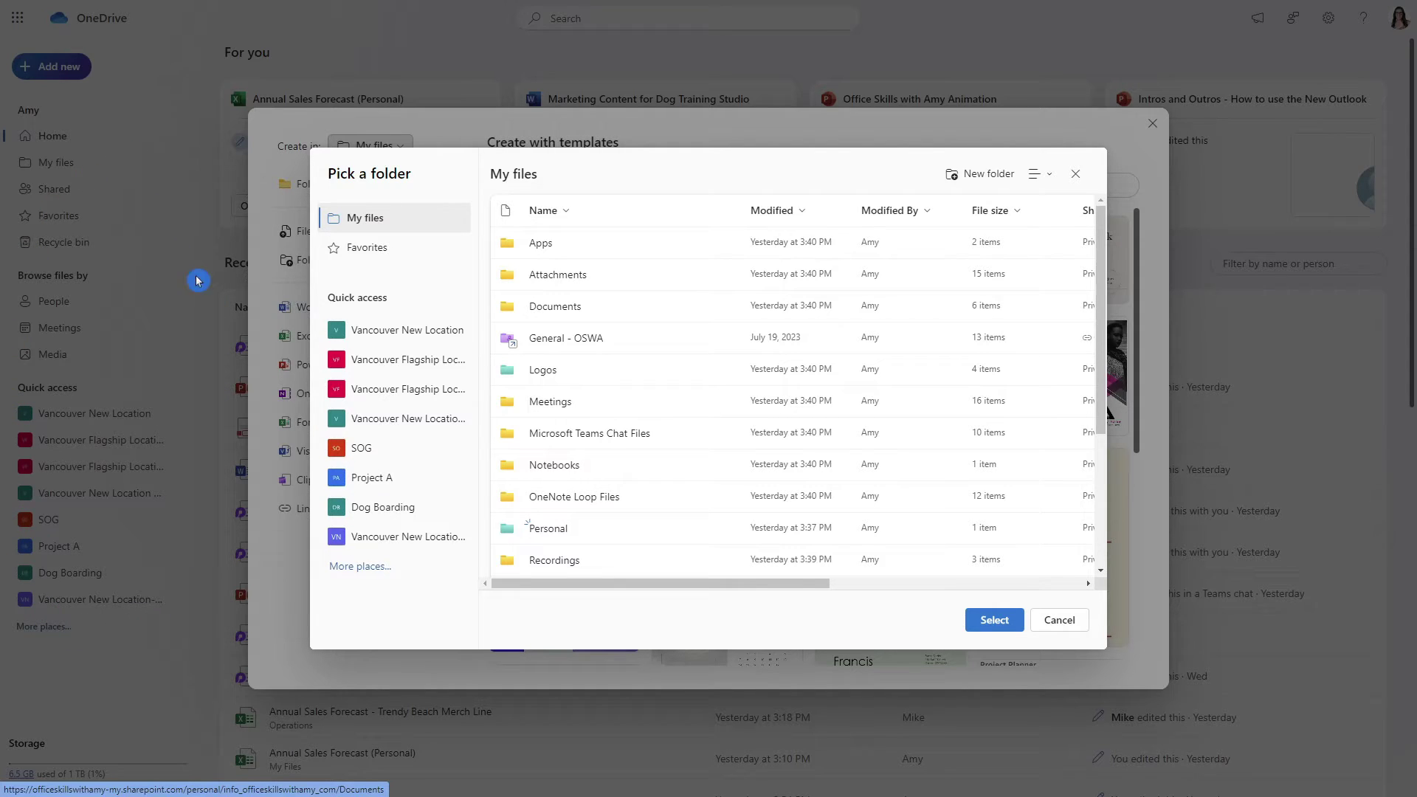
Set the Vancouver New Location site's Documents library as the location for new items
left_click(399, 330)
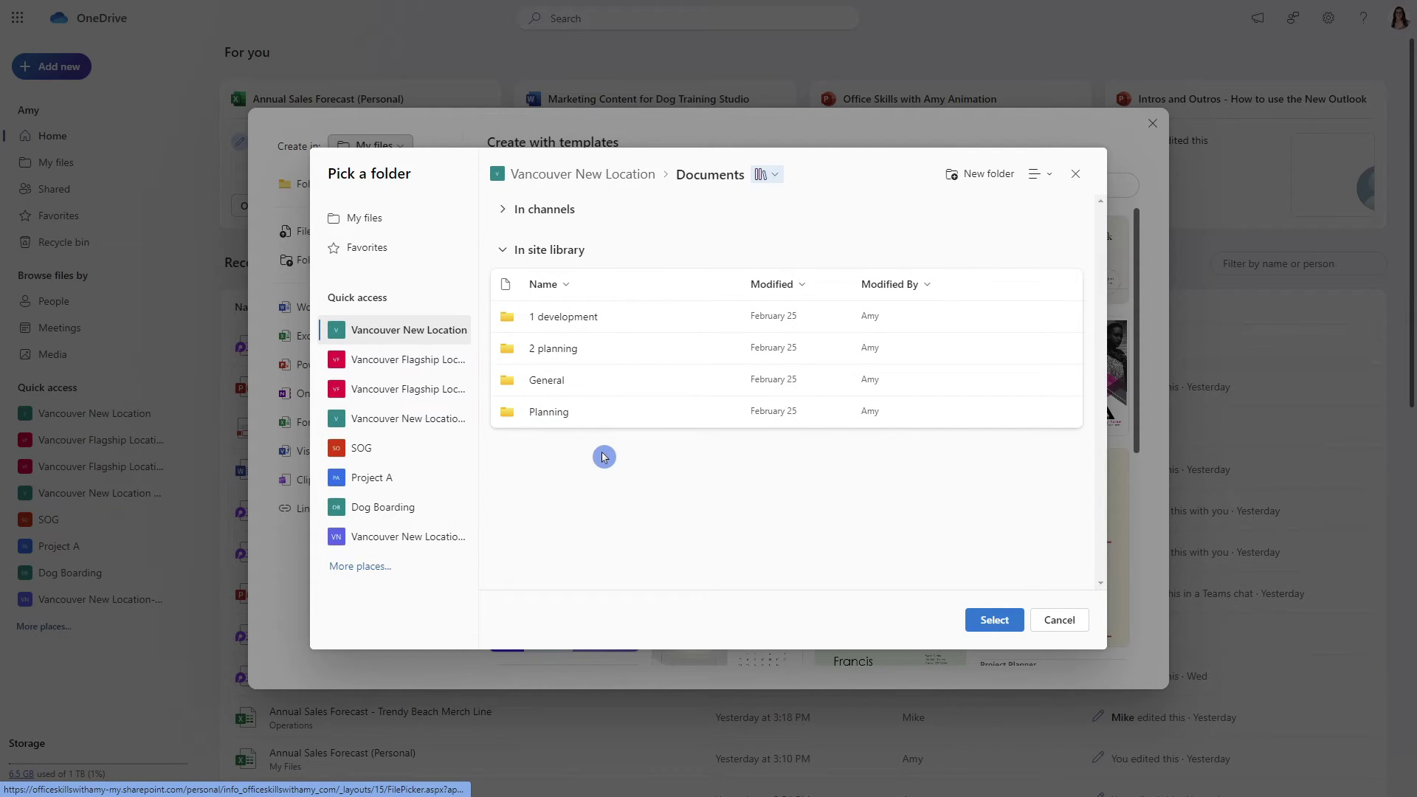
left_click(1000, 620)
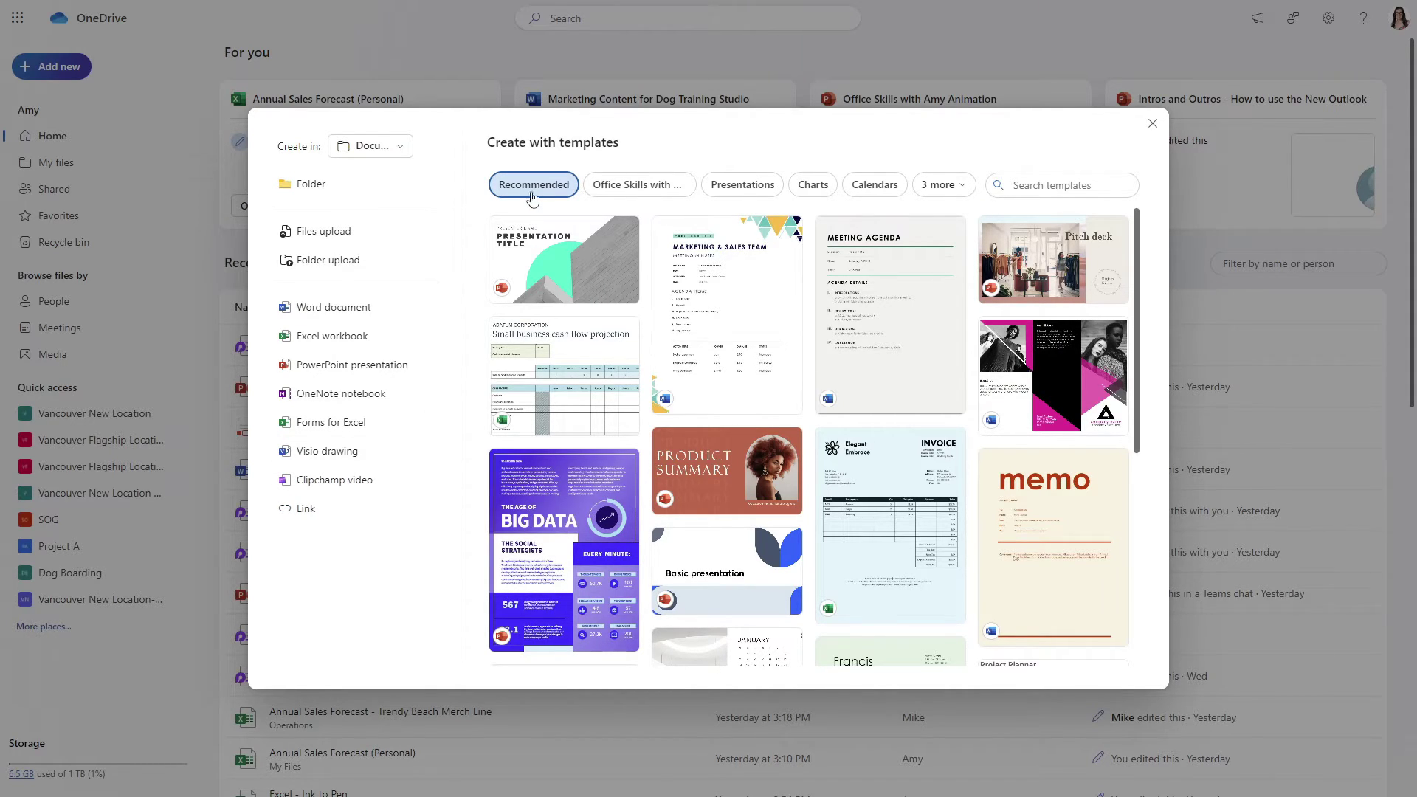
Check the Office Skills templates, then search templates for 'sales forecast'
left_click(620, 188)
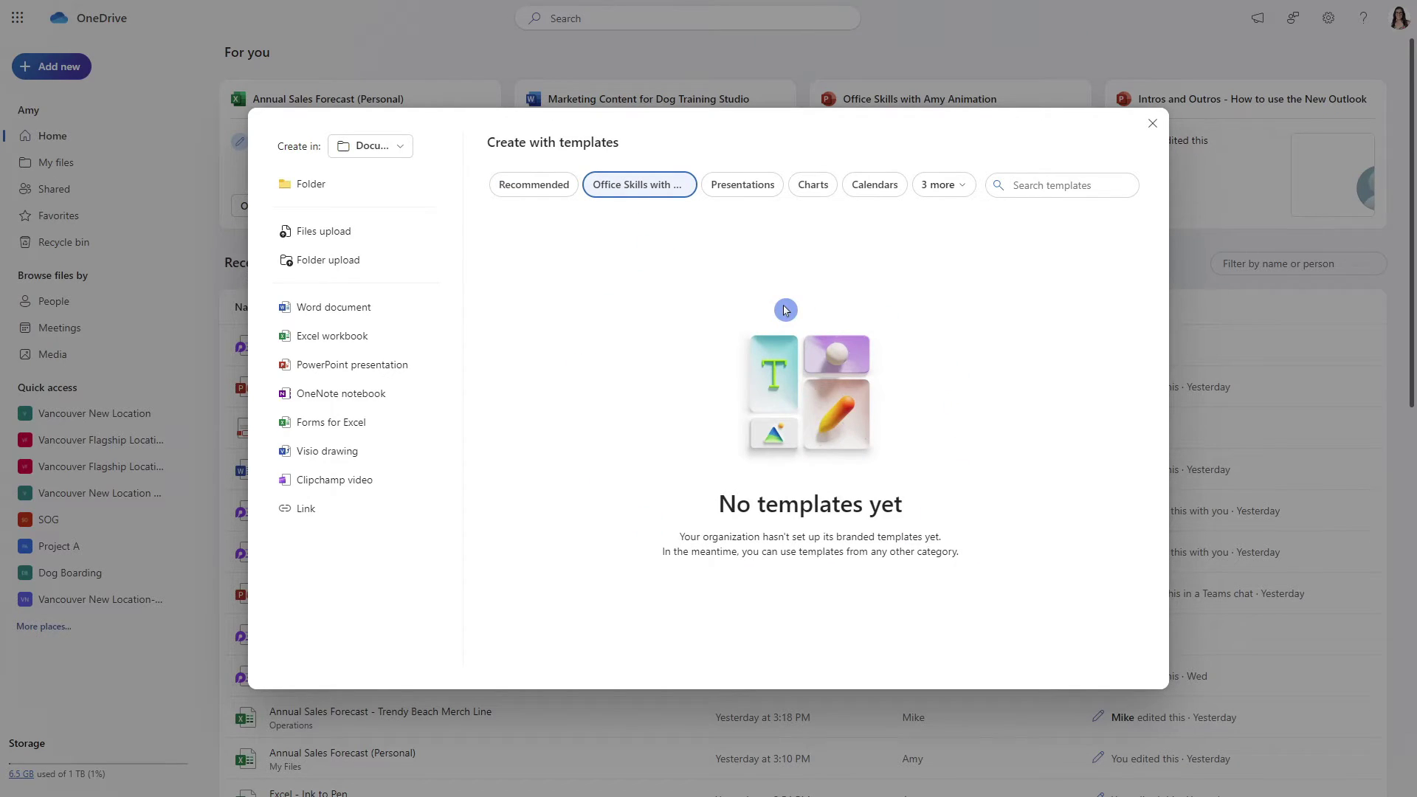
left_click(1029, 187)
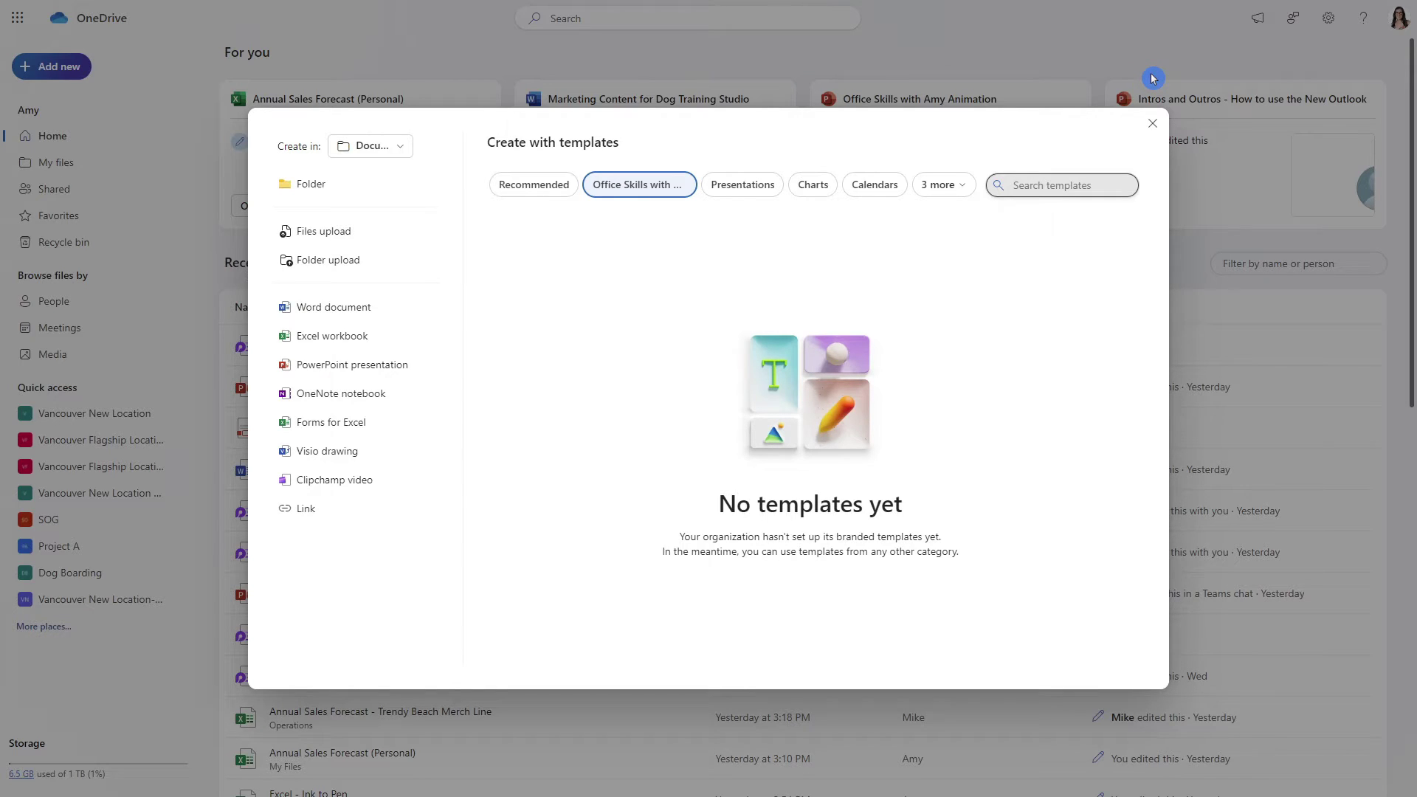
type("sales forecast")
key("Return")
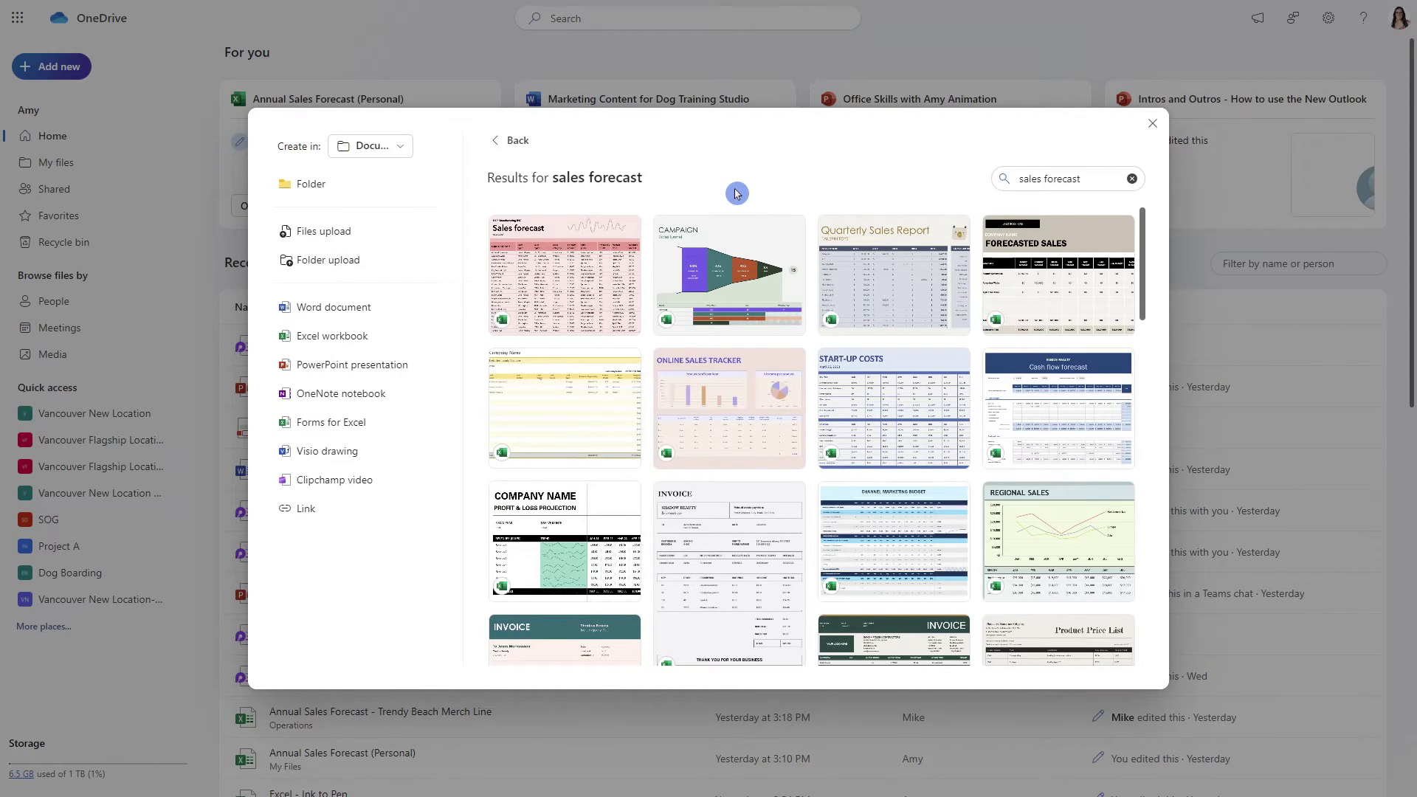
mouse_move(508, 325)
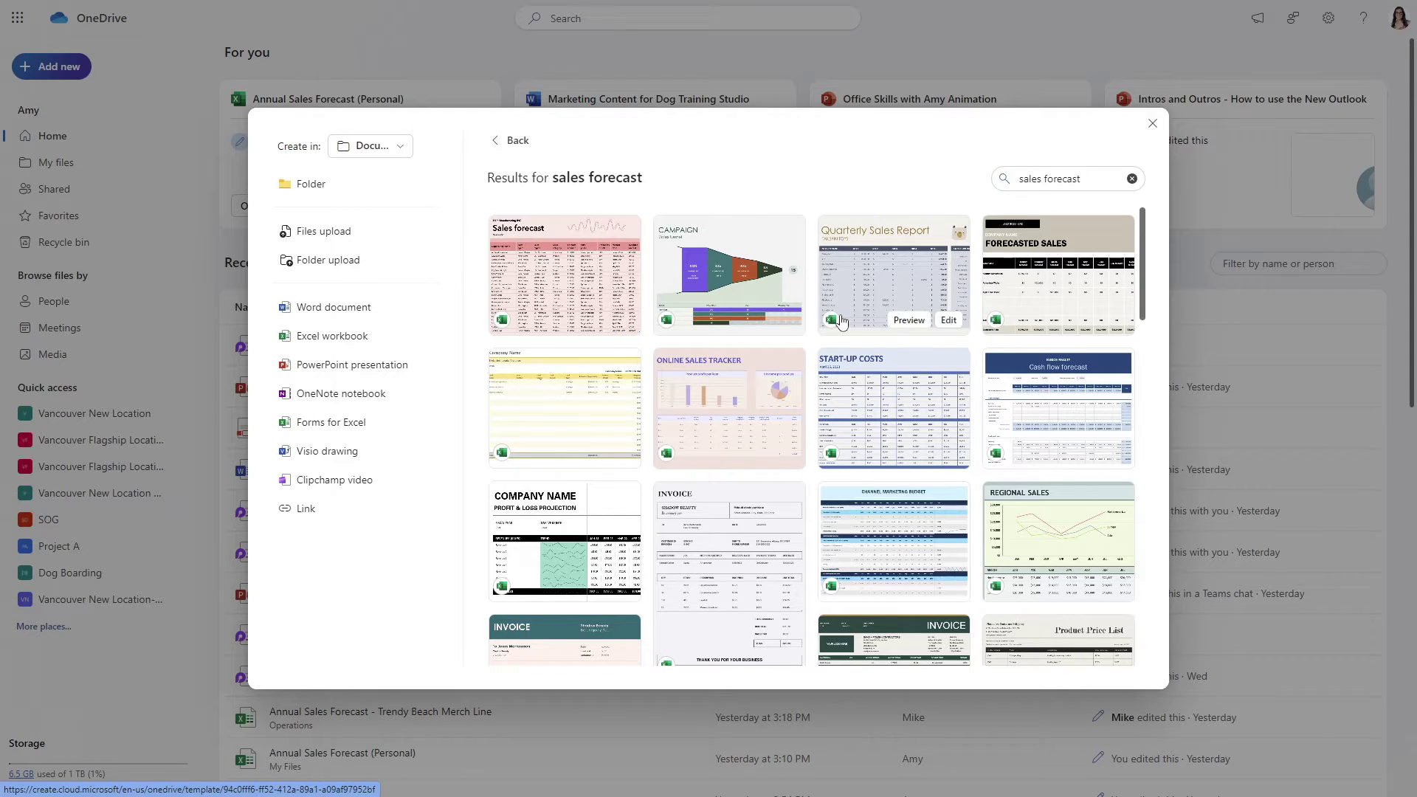
mouse_move(1003, 325)
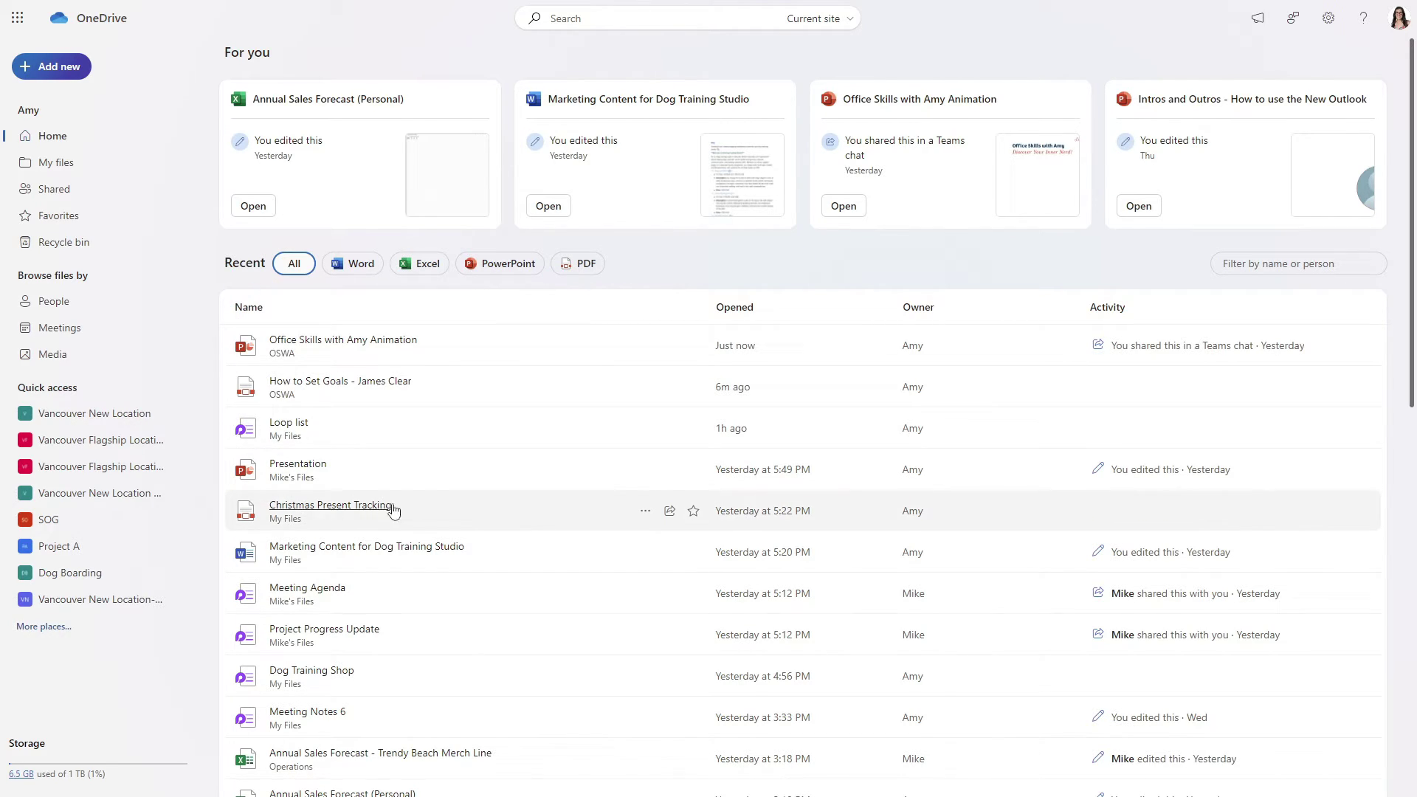
Filter Recent to Word, then Excel files, and filter names by 'forecast'
left_click(359, 268)
left_click(400, 267)
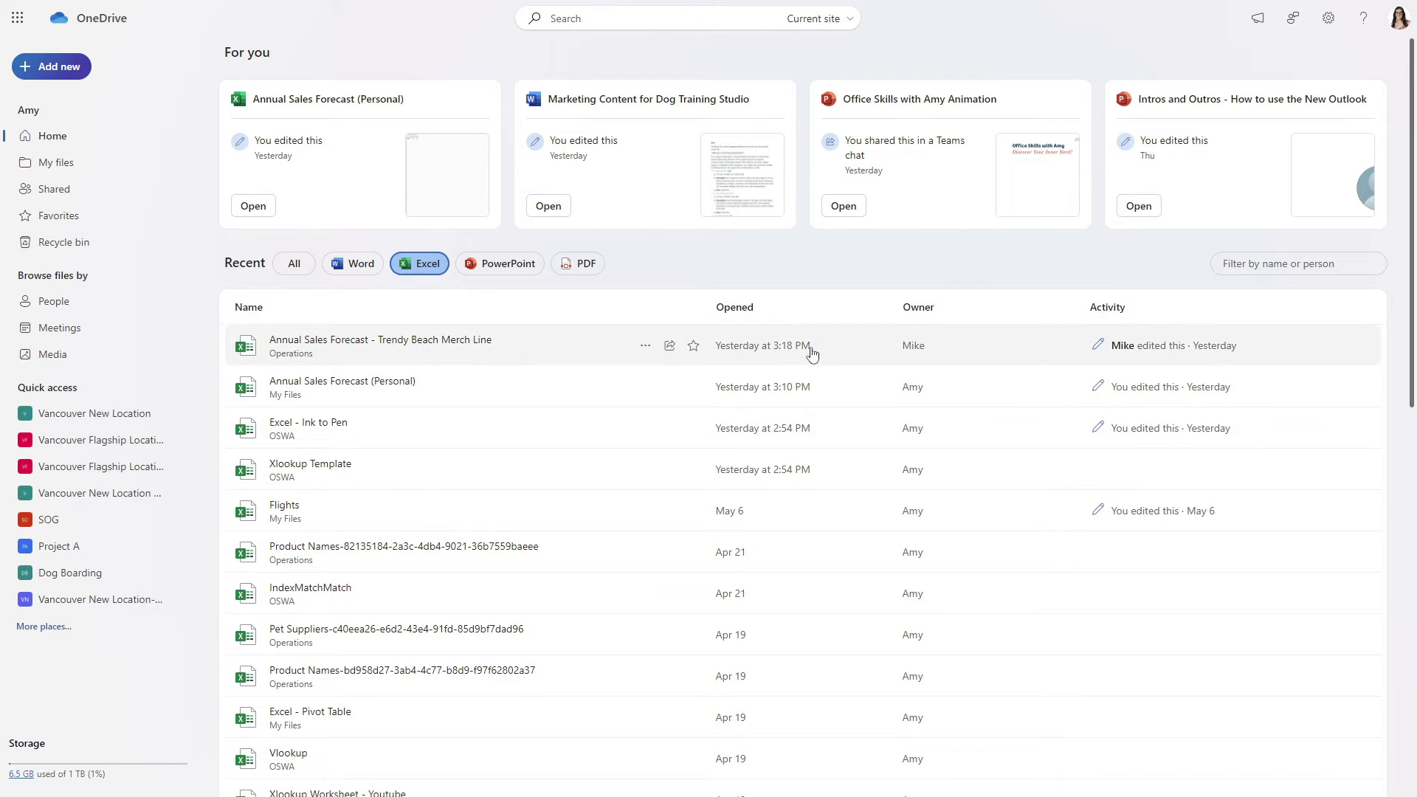
left_click(1293, 262)
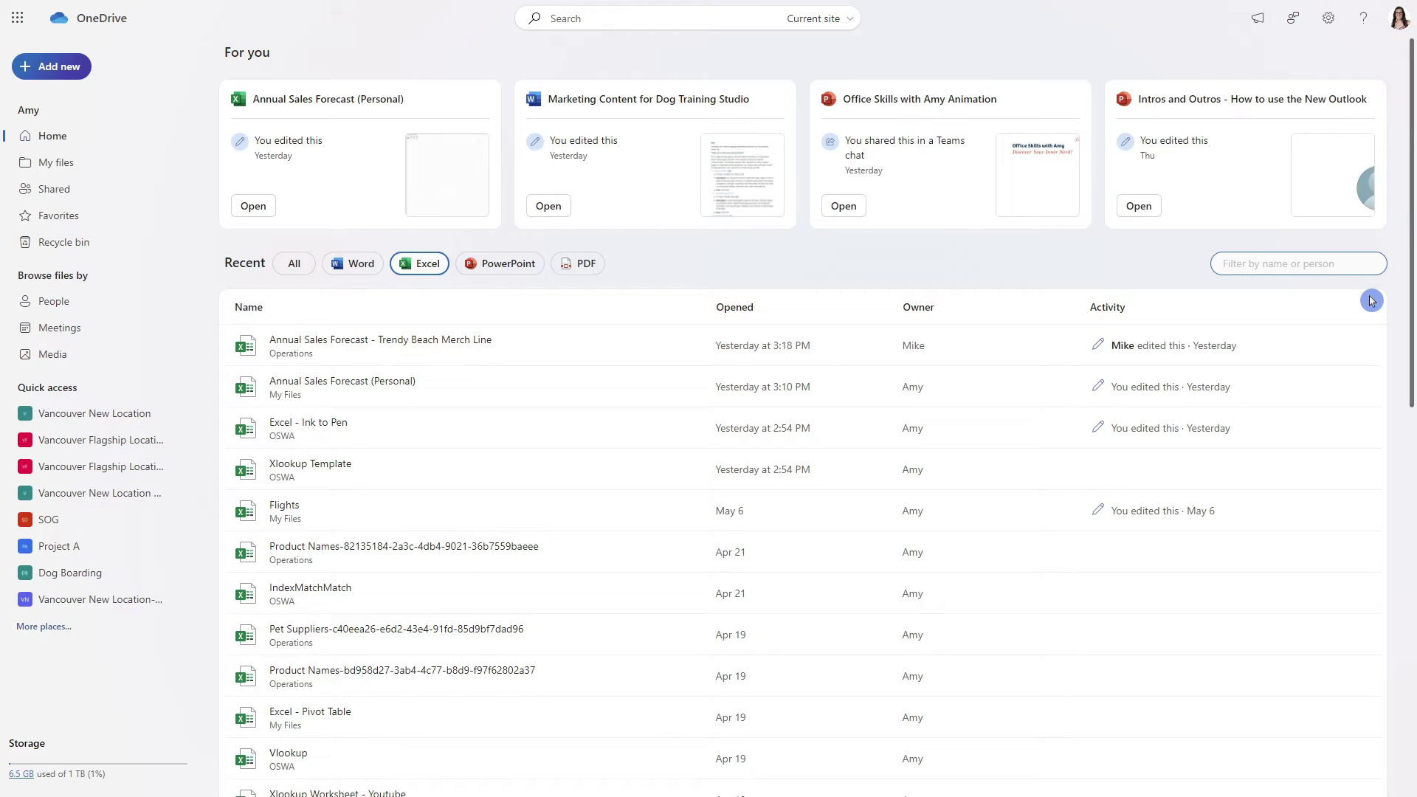
type("forecast")
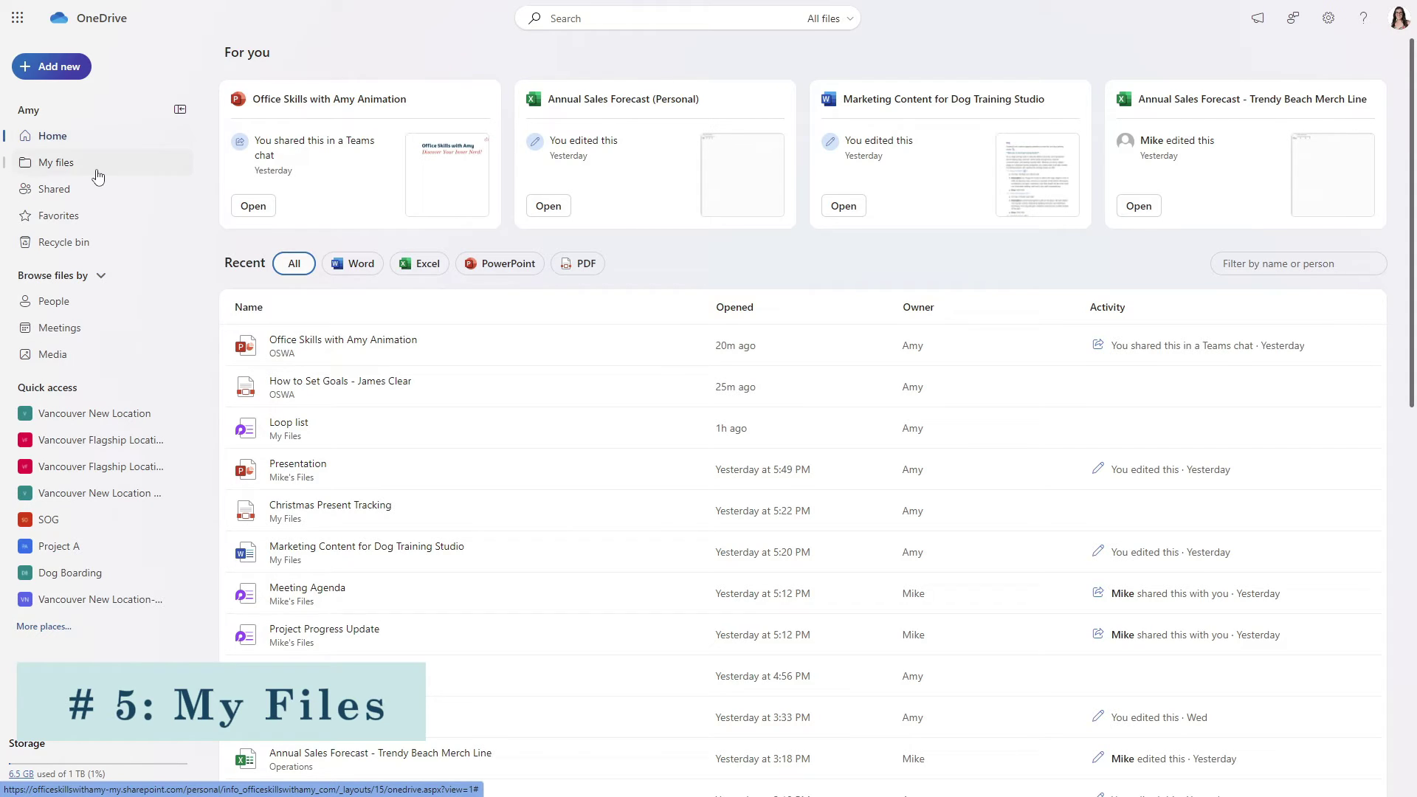
In My files, browse the Meetings, Notebooks and OneNote Loop Files folders, returning after each
left_click(97, 172)
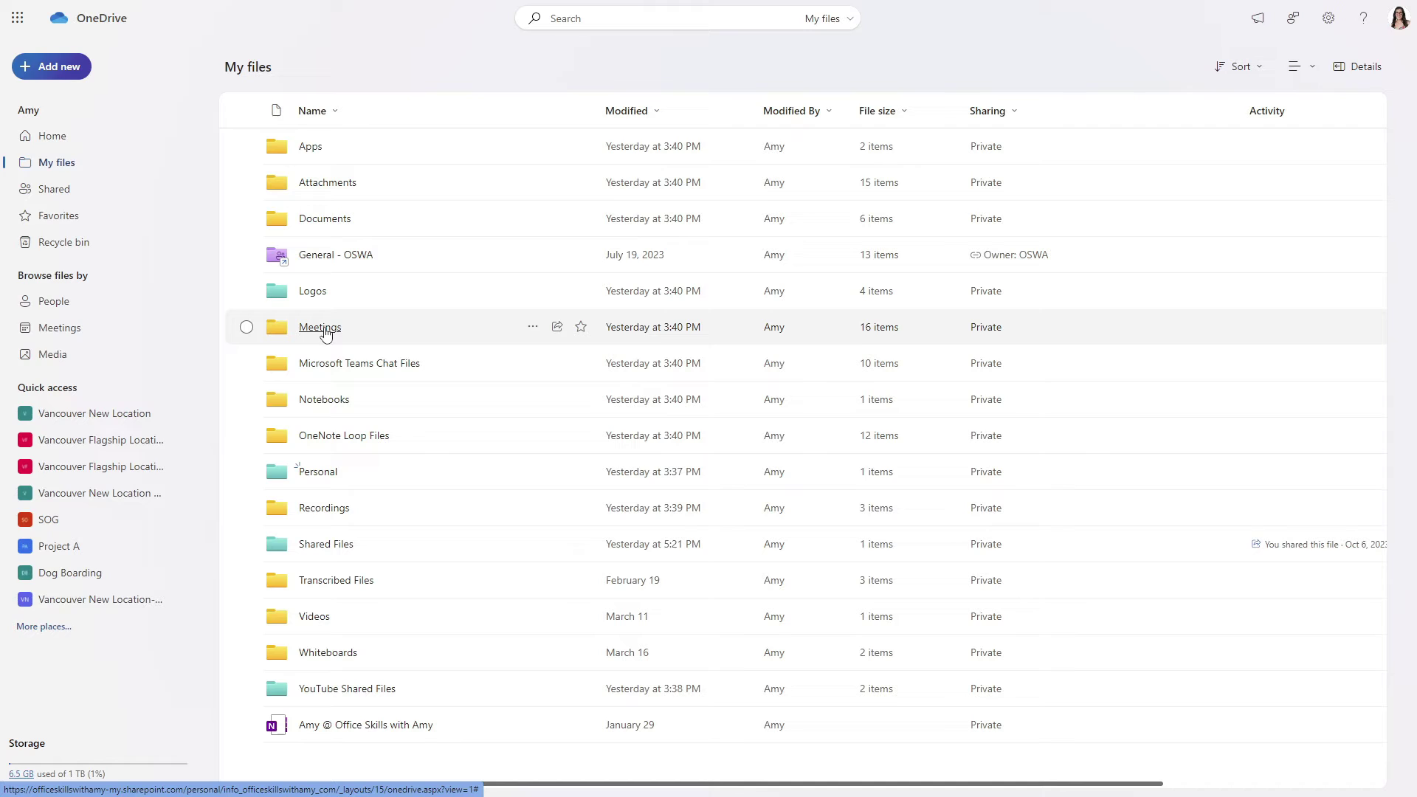
left_click(321, 328)
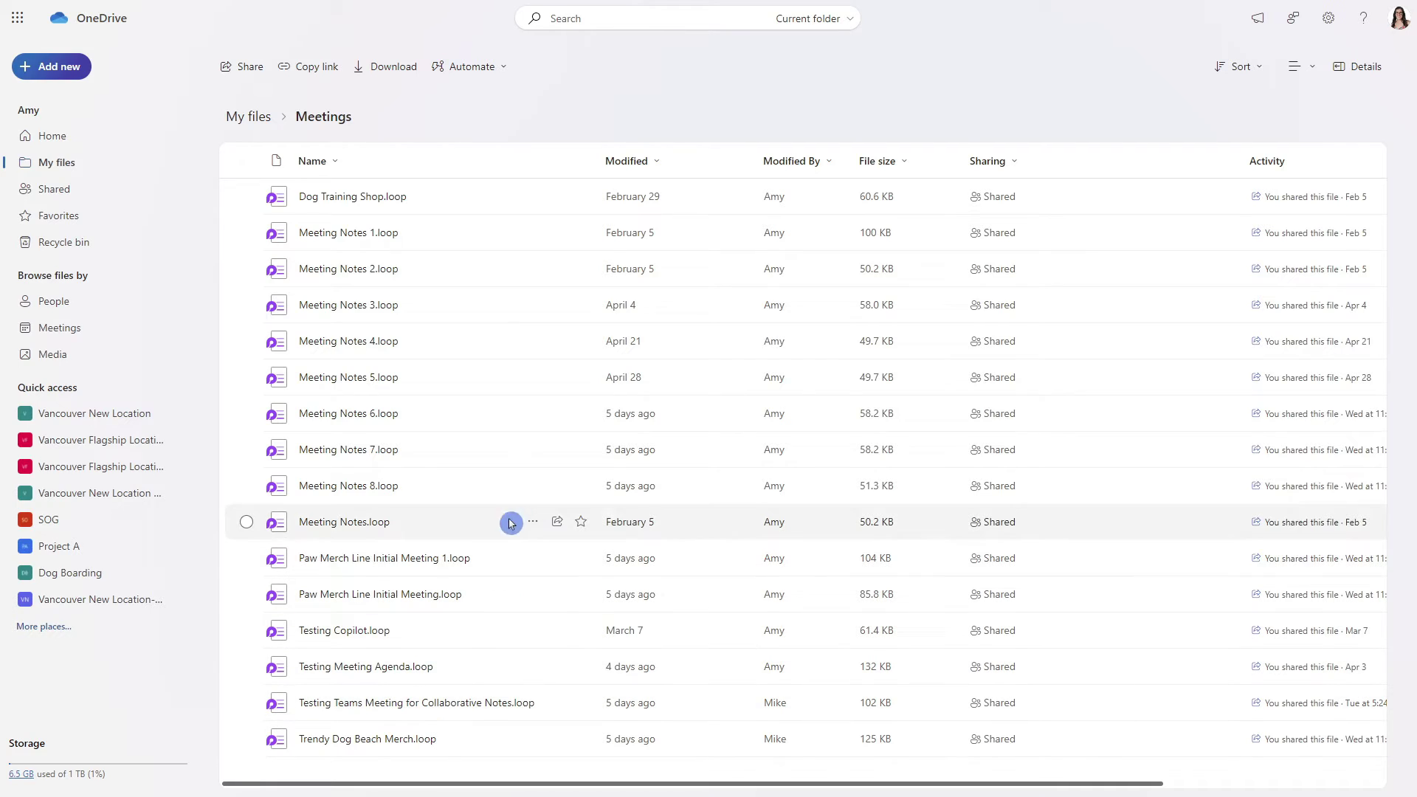
left_click(328, 144)
left_click(246, 117)
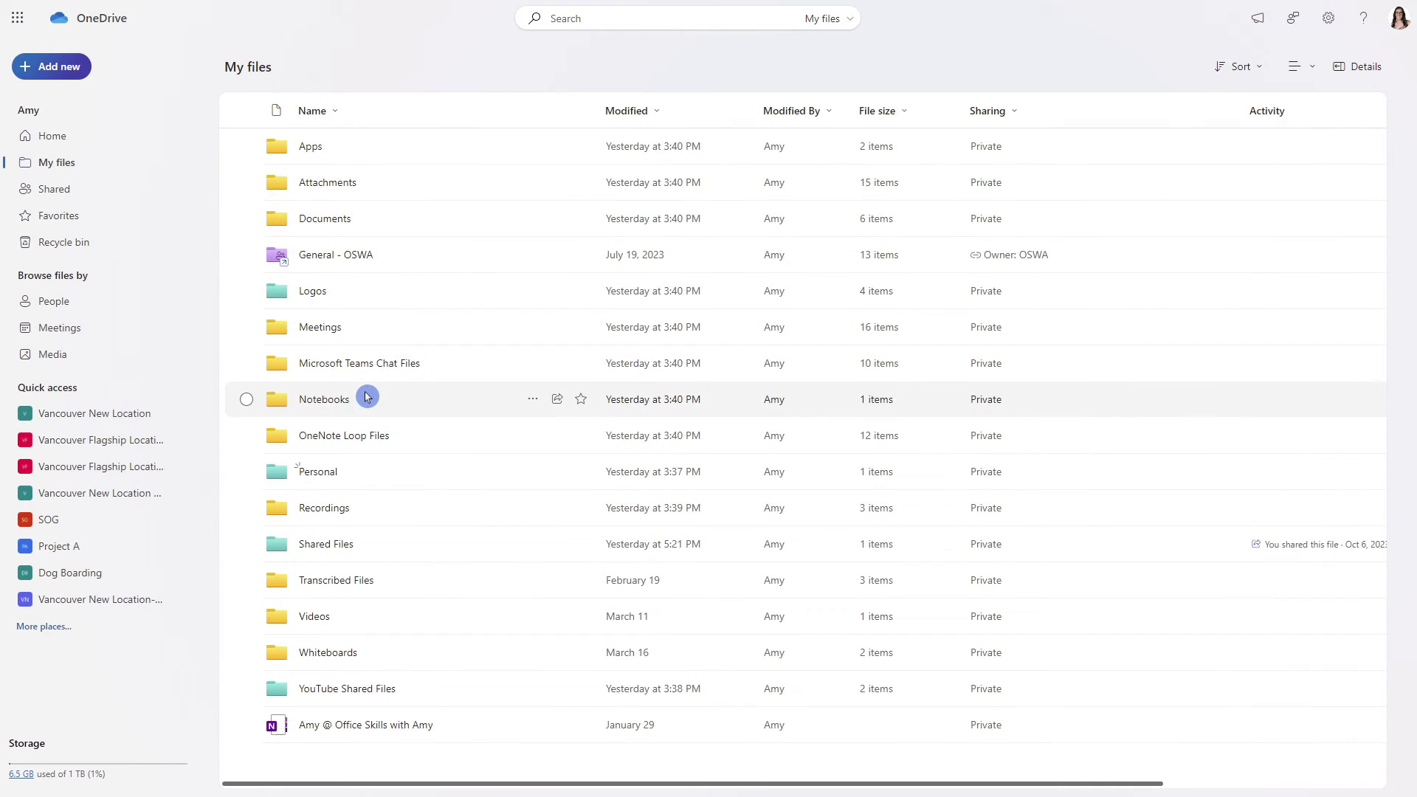
left_click(344, 403)
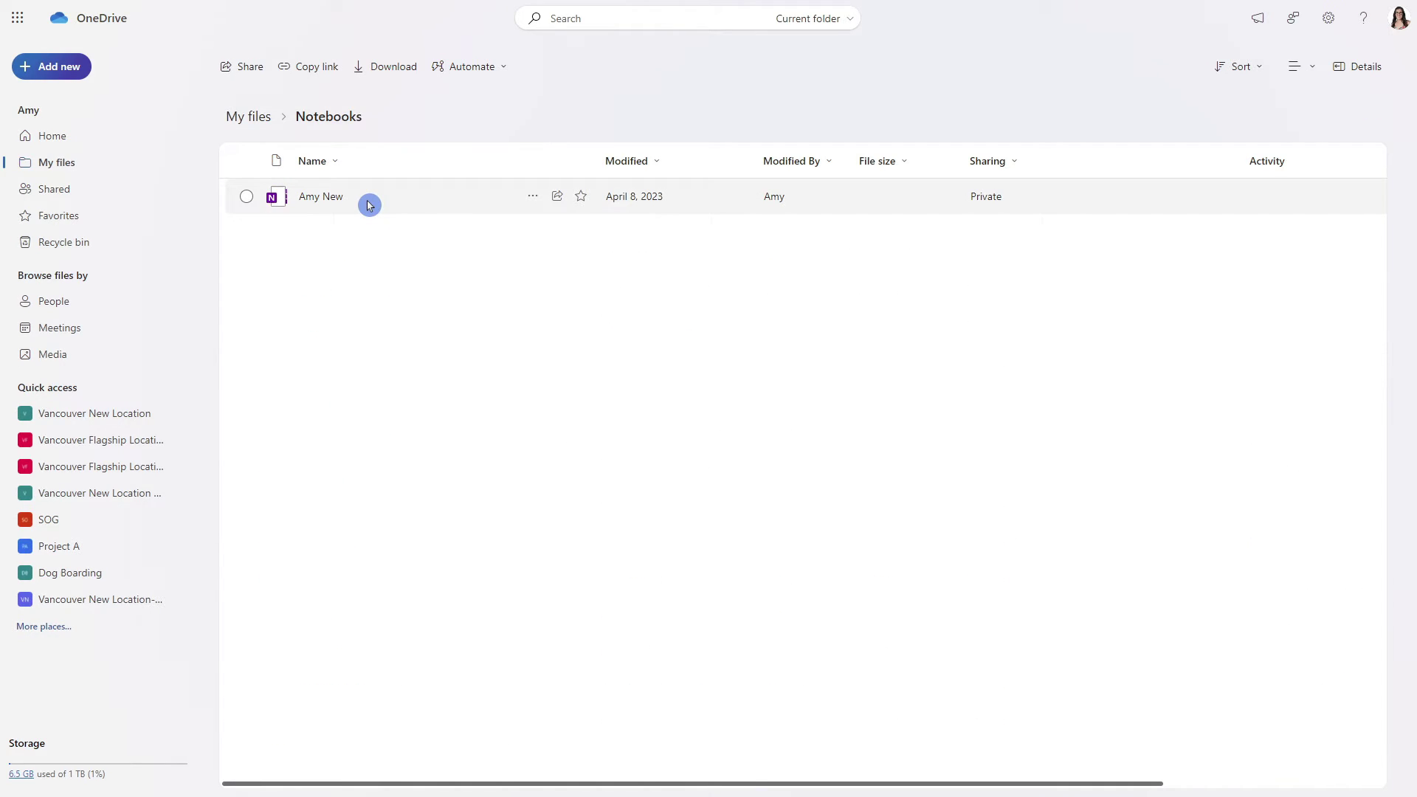
left_click(248, 116)
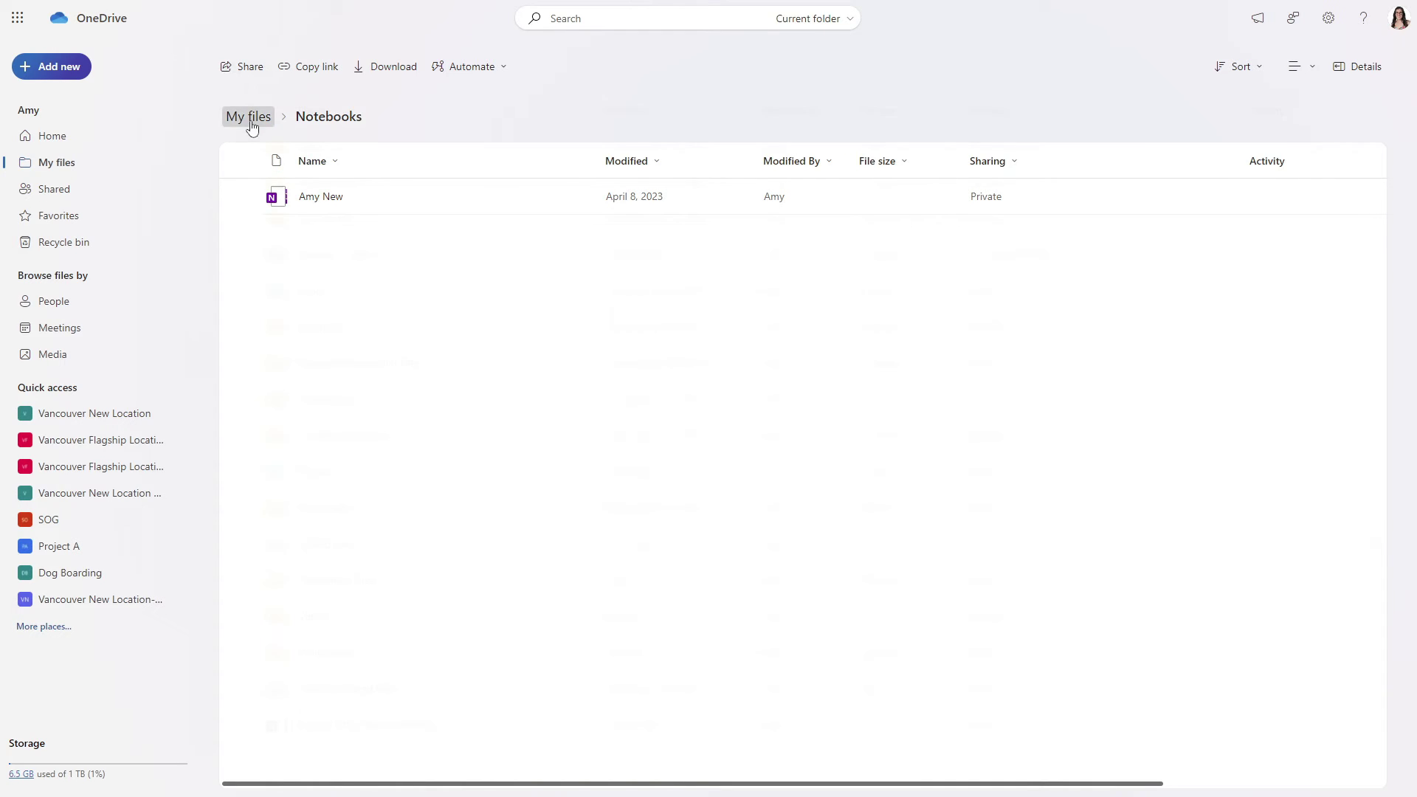
left_click(330, 437)
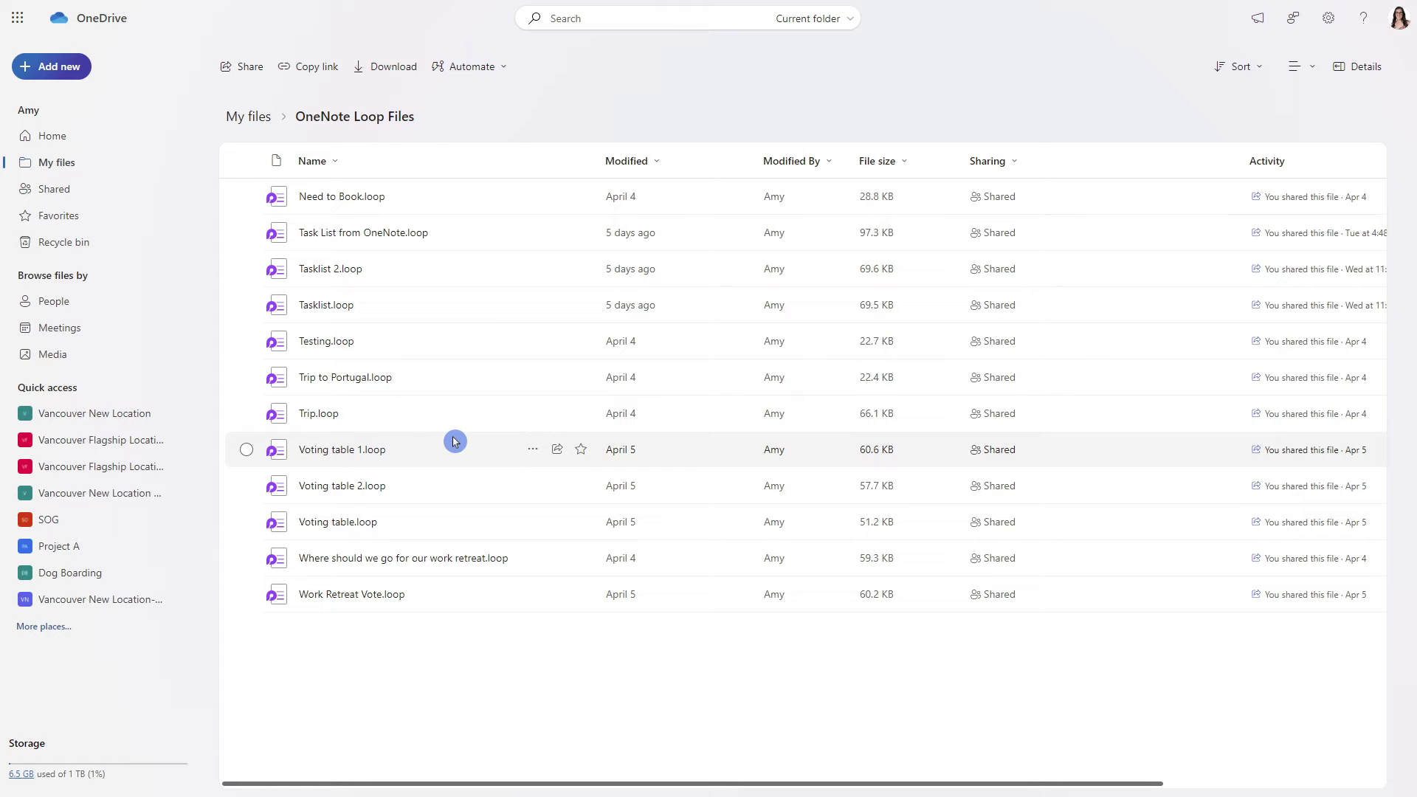
left_click(248, 117)
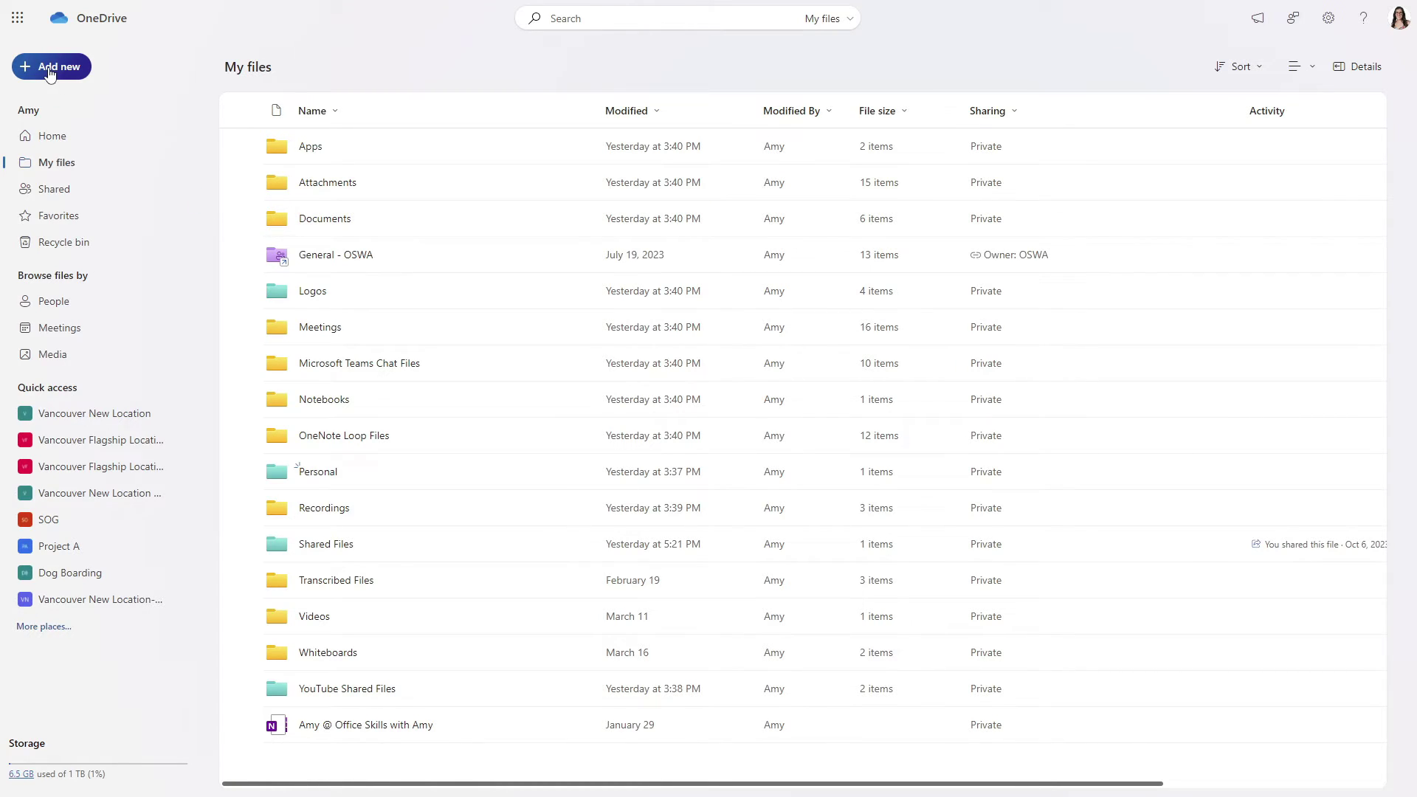
Create a light teal folder named 'Thumbs Up 👍 Subscribe ❤' using the pasted name
left_click(49, 68)
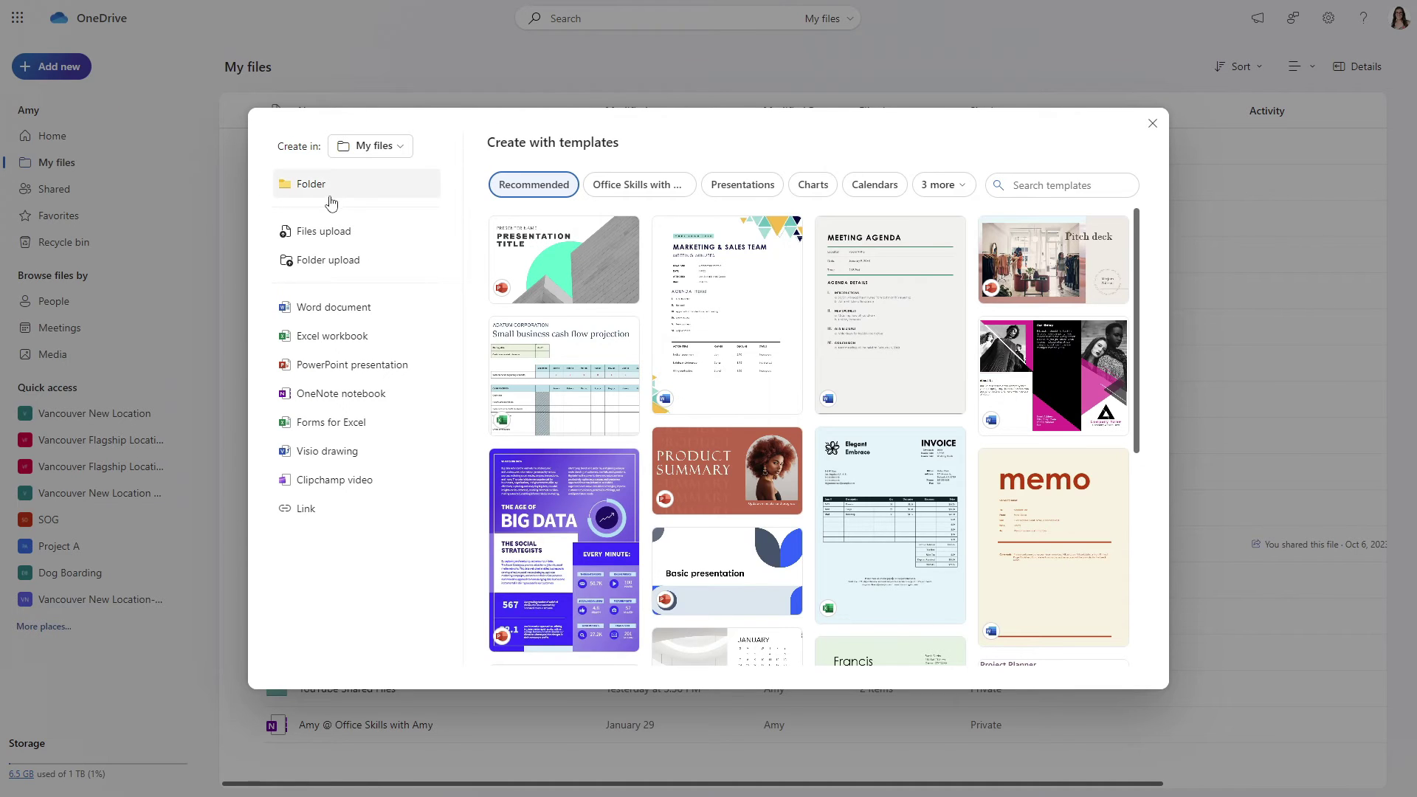
left_click(331, 189)
type("Thumbs Up 👍🏼 Subscribe ❤️")
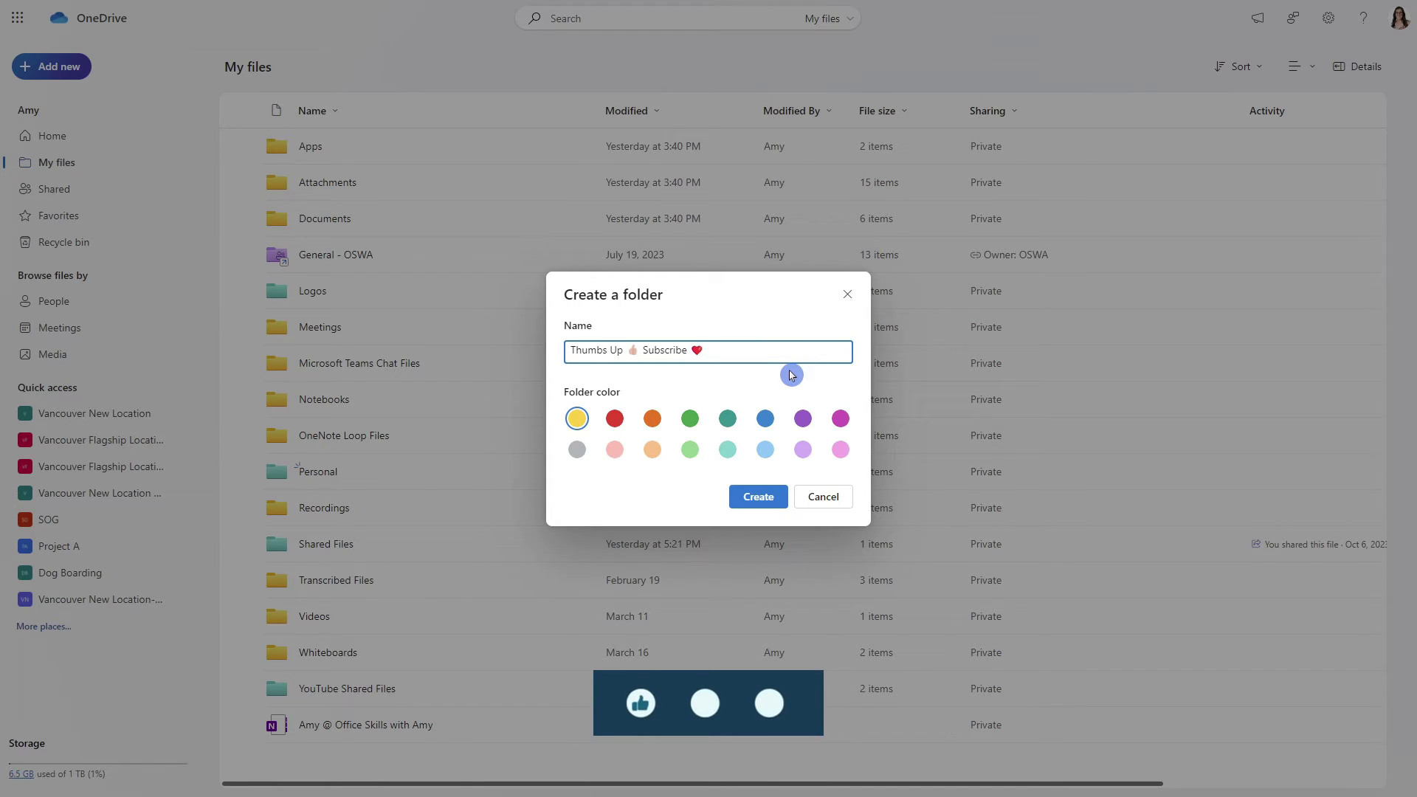
left_click(728, 450)
left_click(744, 499)
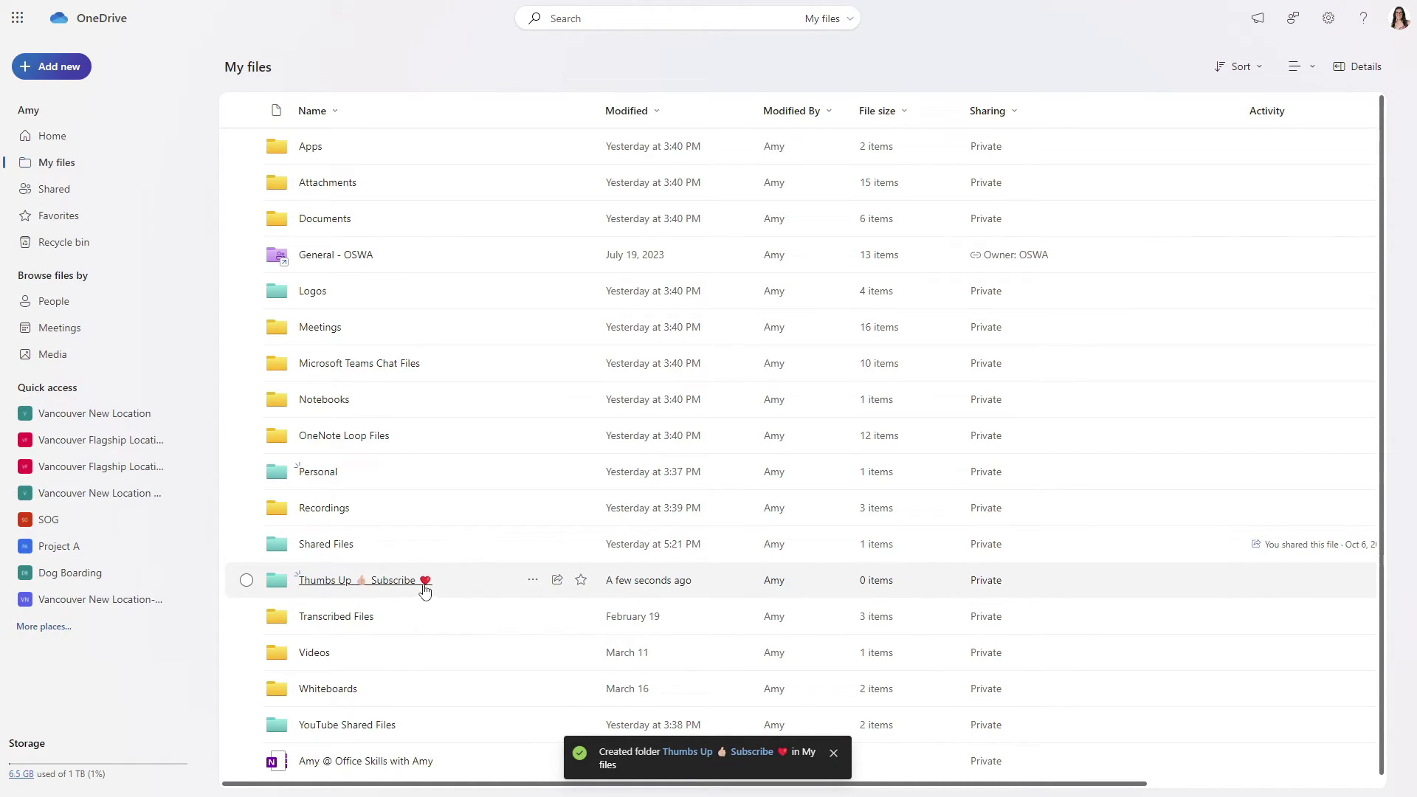
left_click(447, 588)
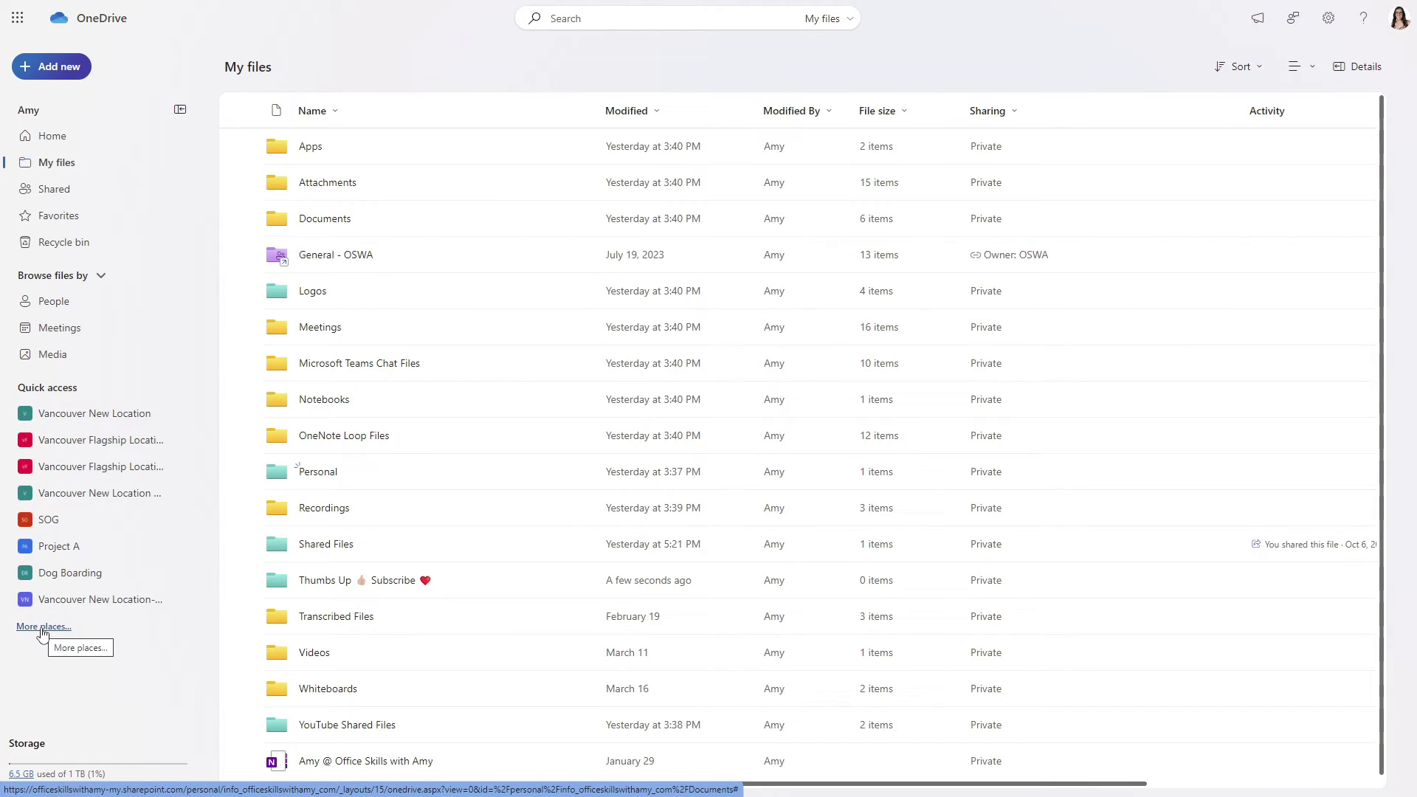
Add the Operations team's General folder to My files as a shortcut
left_click(42, 633)
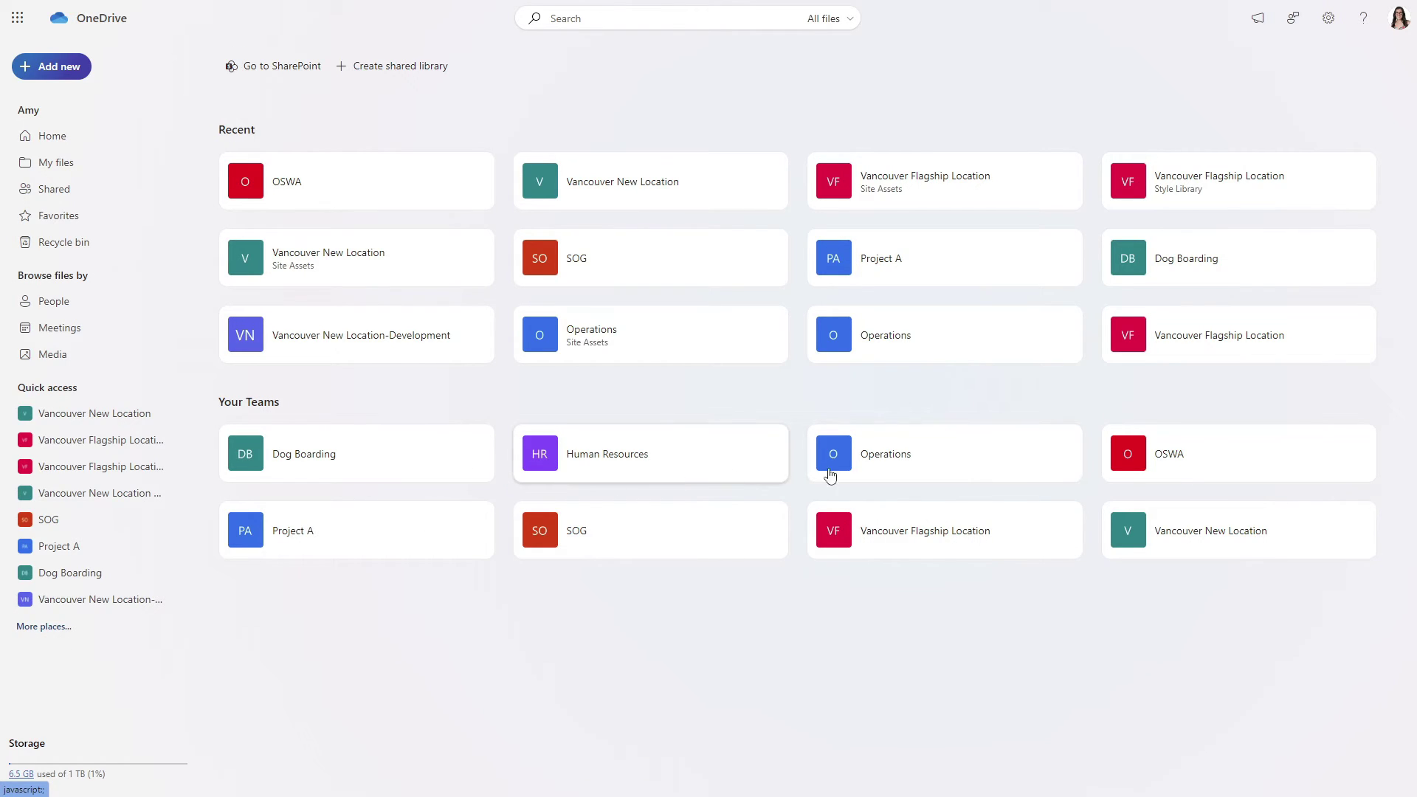
left_click(944, 465)
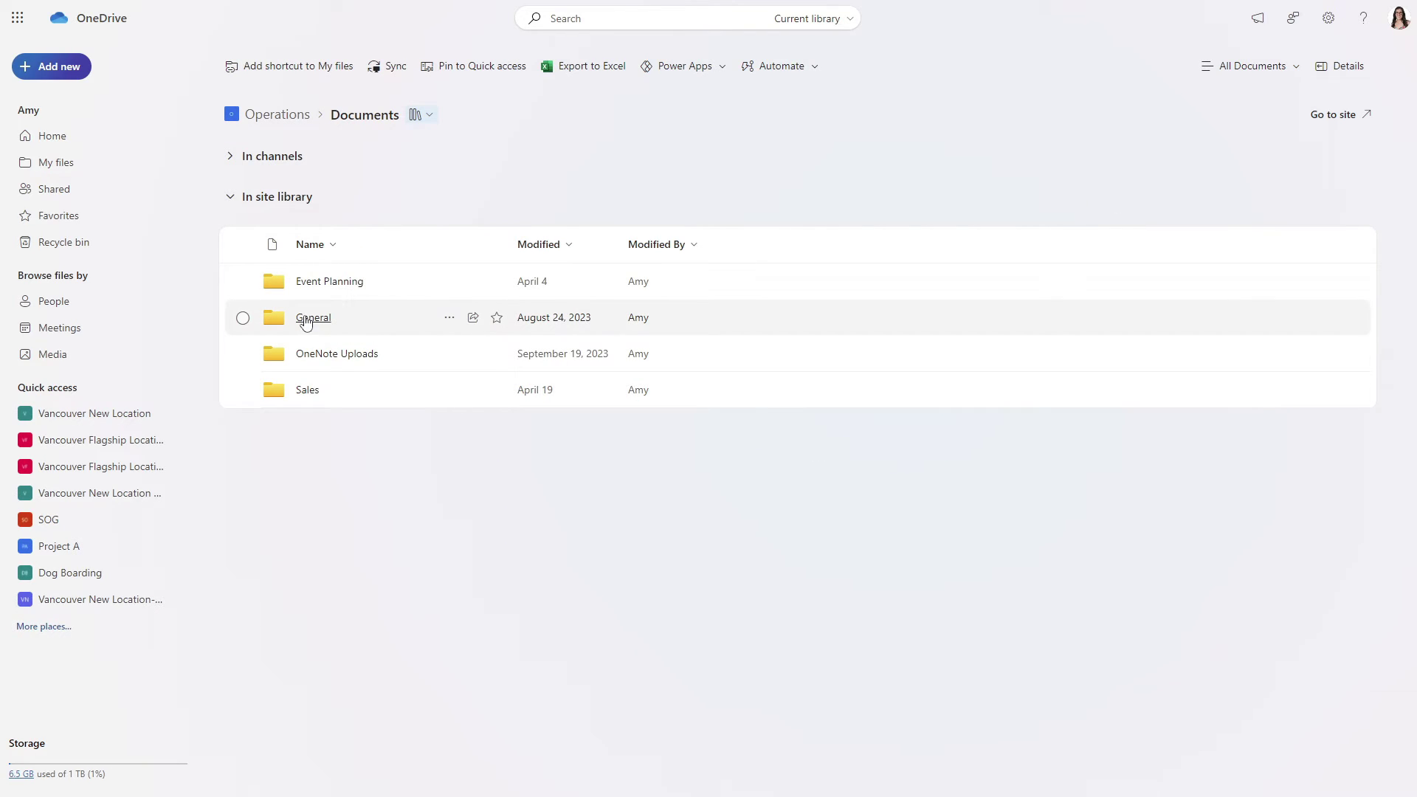
left_click(306, 322)
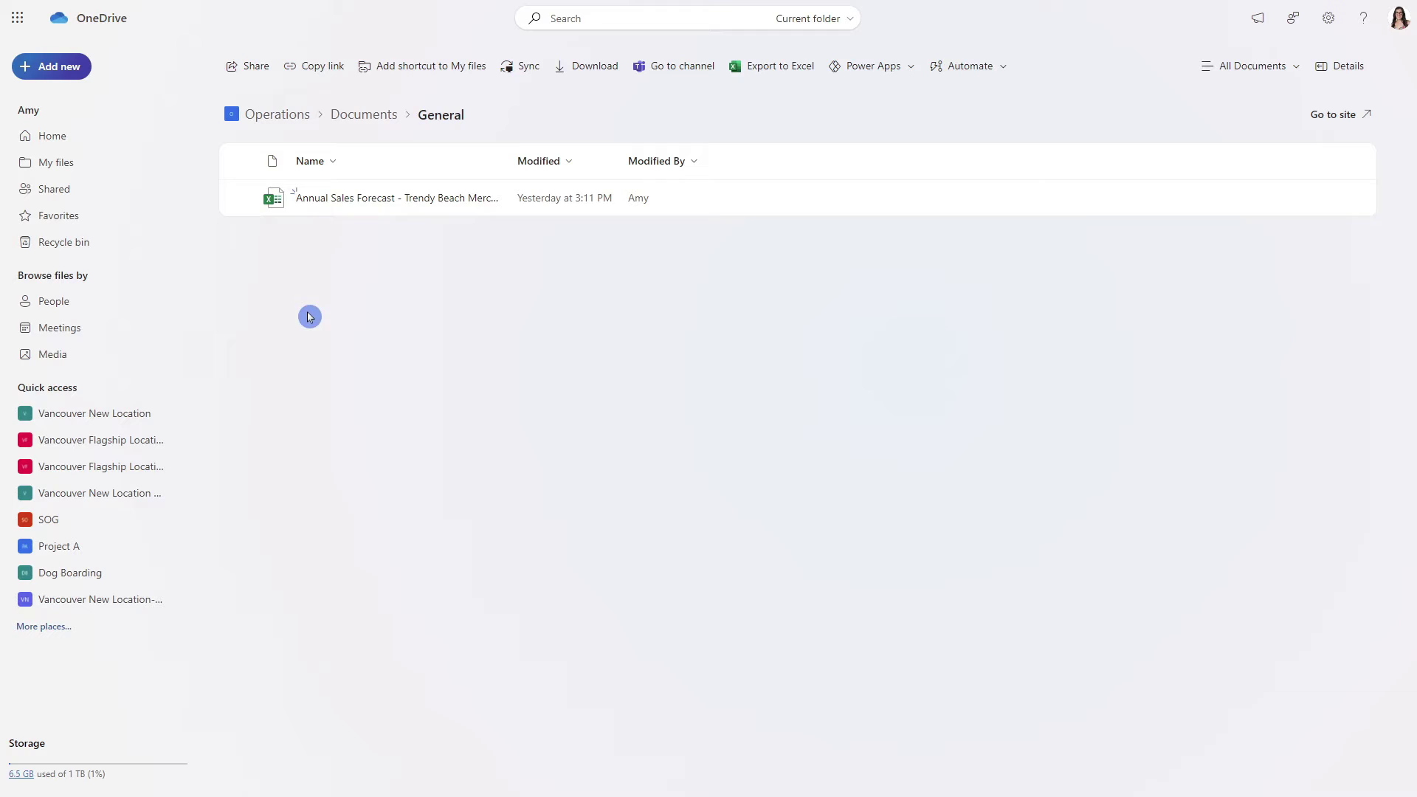
left_click(420, 71)
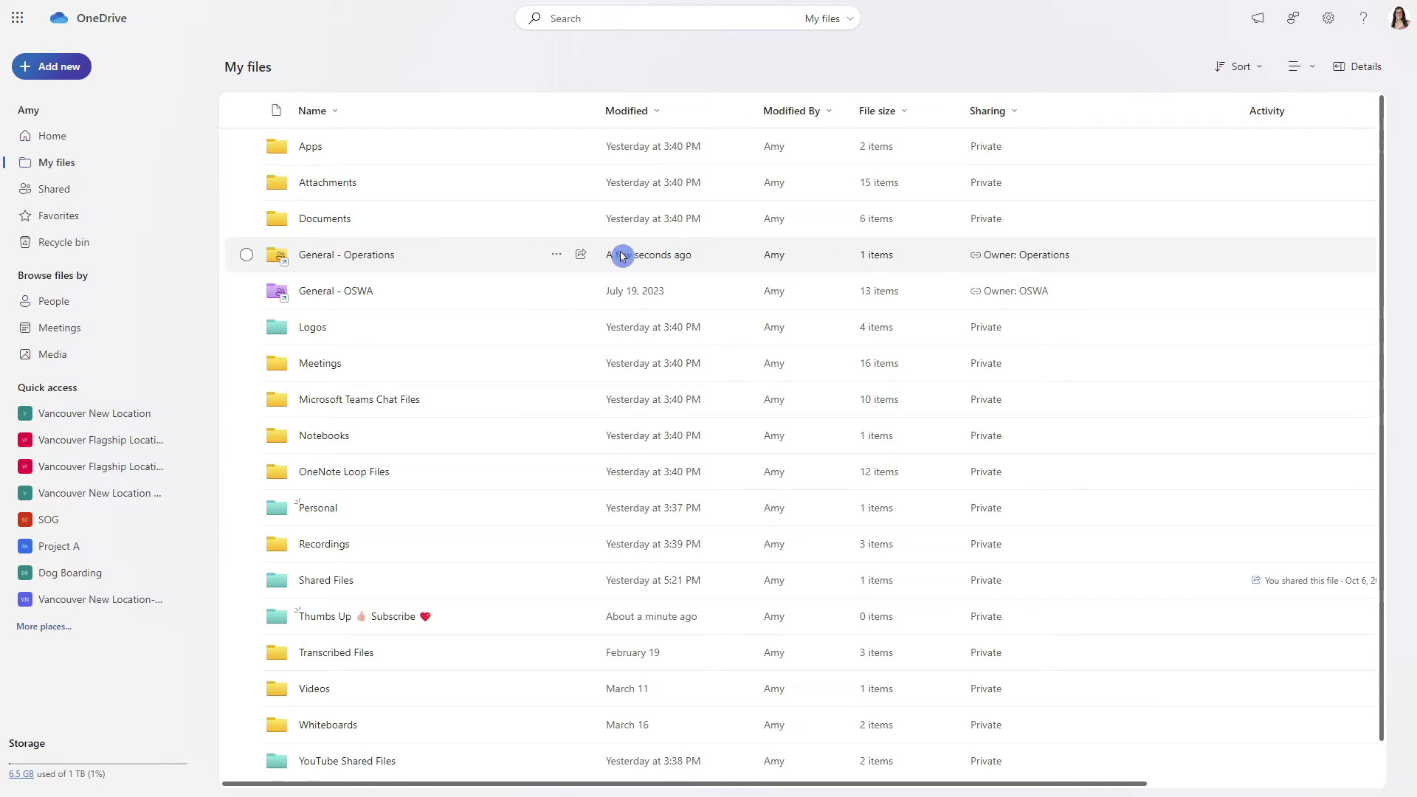
Set the General - Operations shortcut's folder colour to lavender
left_click(554, 255)
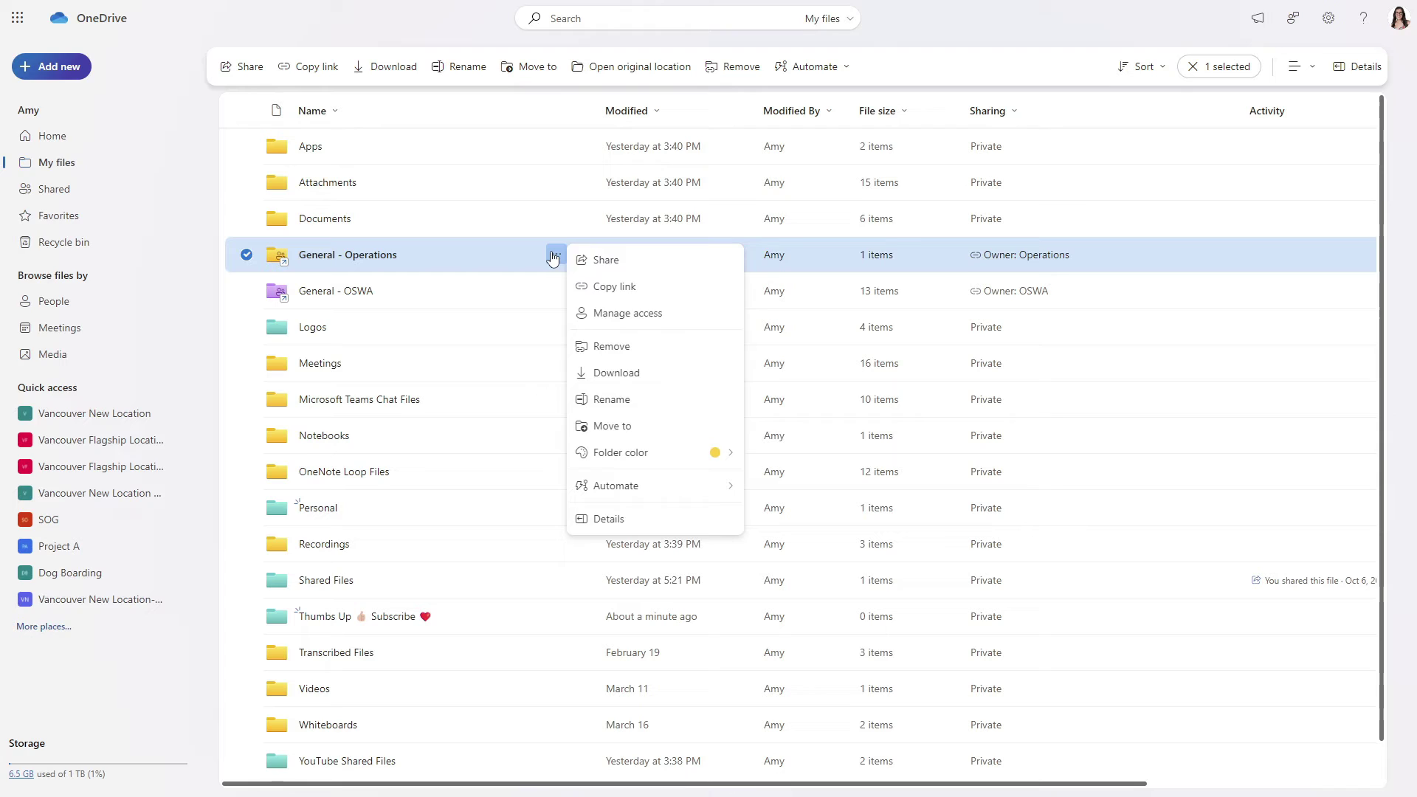
mouse_move(615, 458)
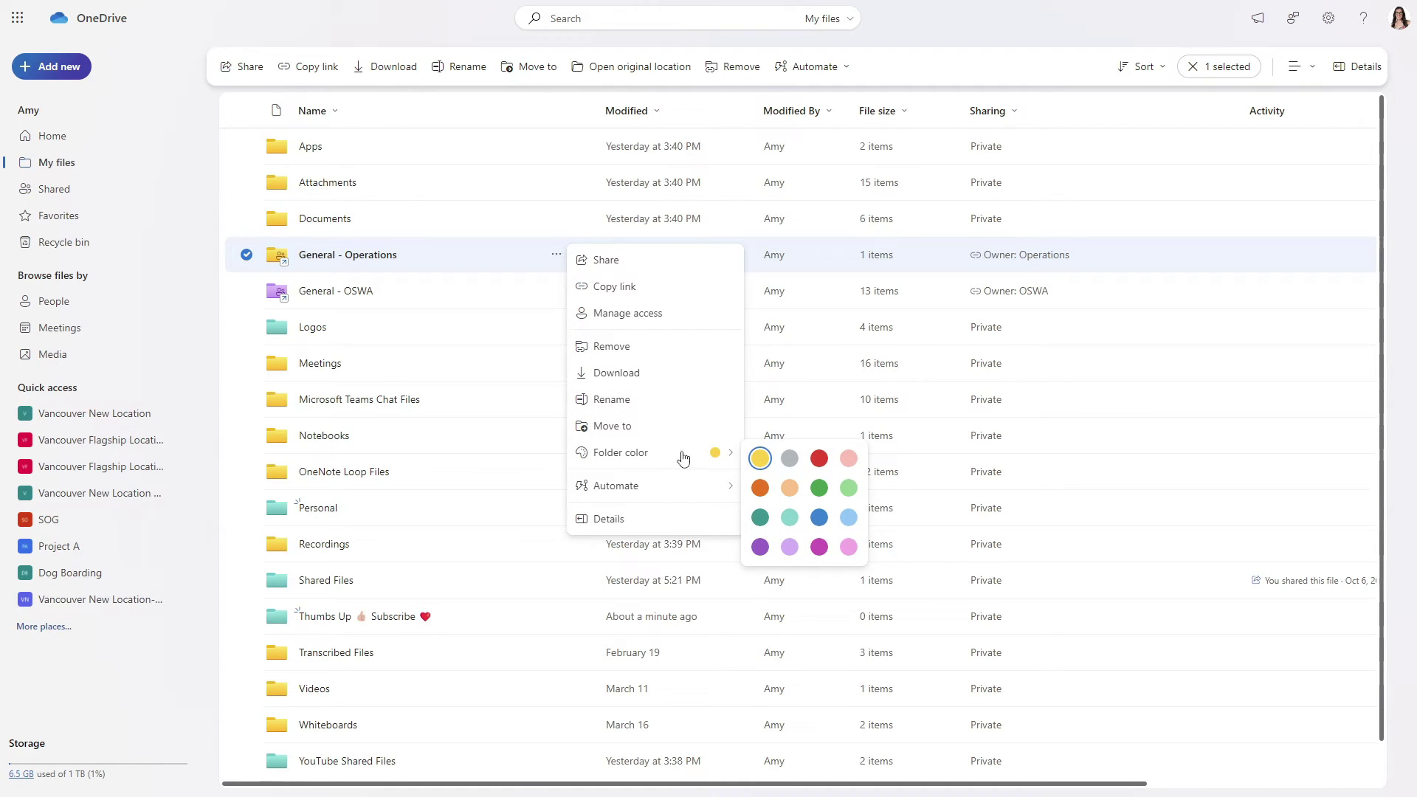
left_click(791, 547)
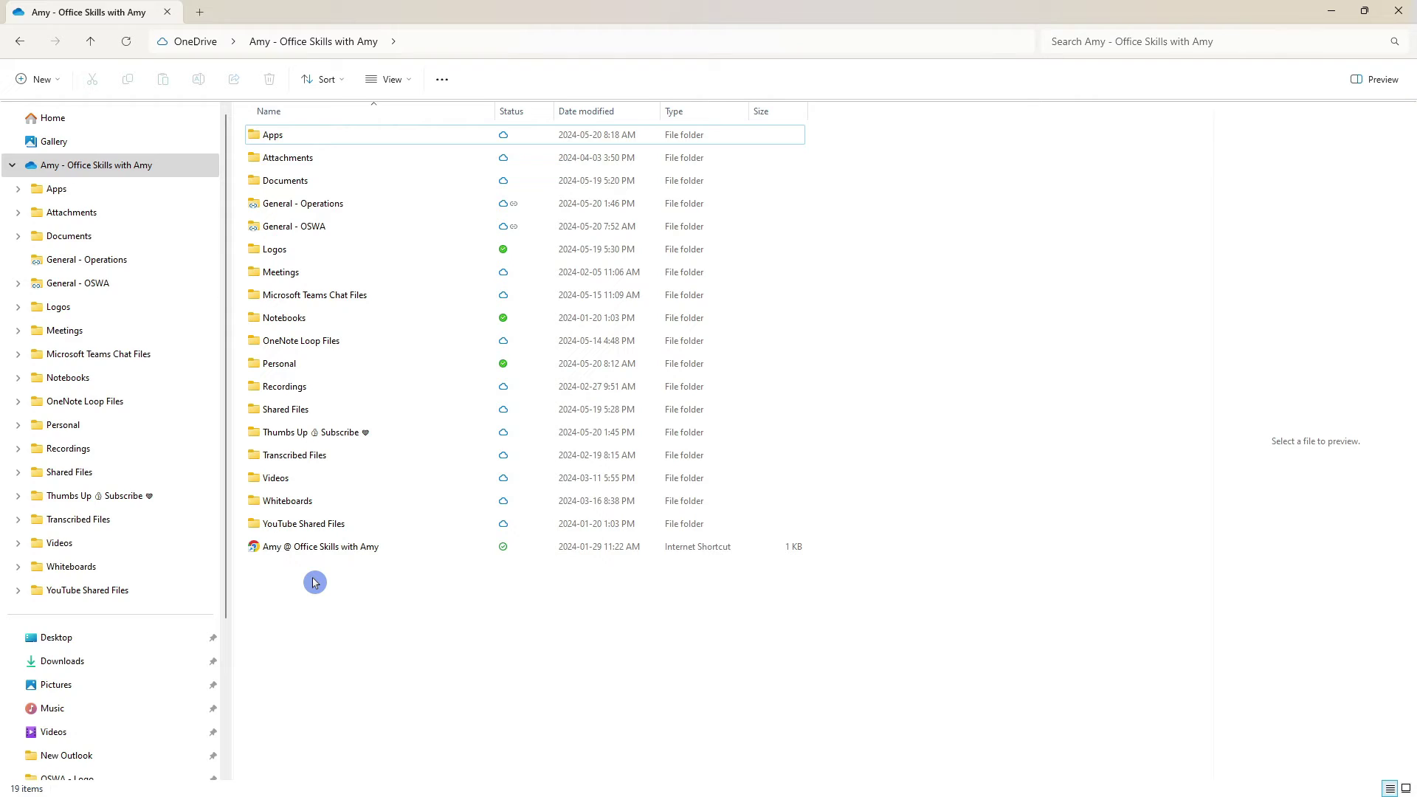
Open the synced General - Operations folder in File Explorer's OneDrive folder
left_click(274, 206)
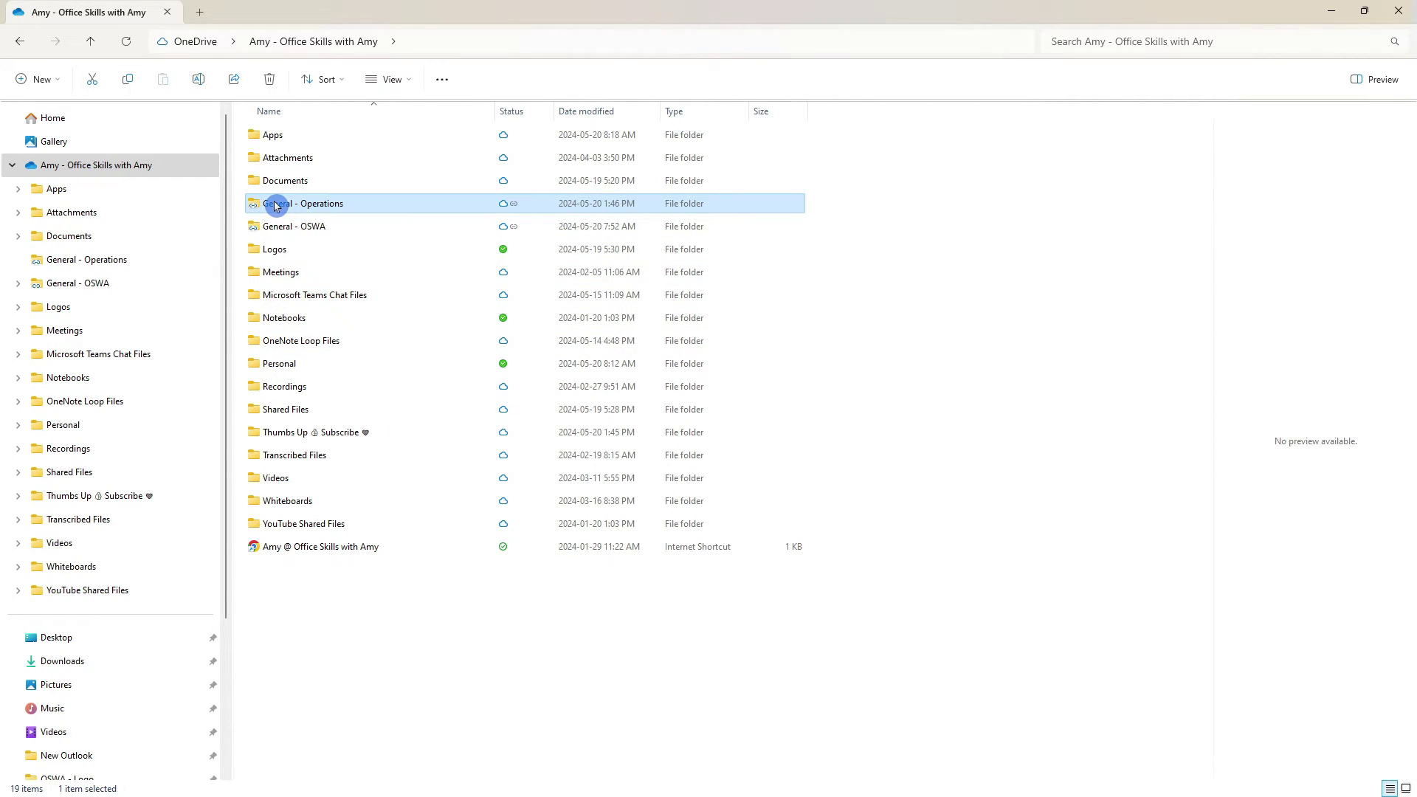
double_click(274, 206)
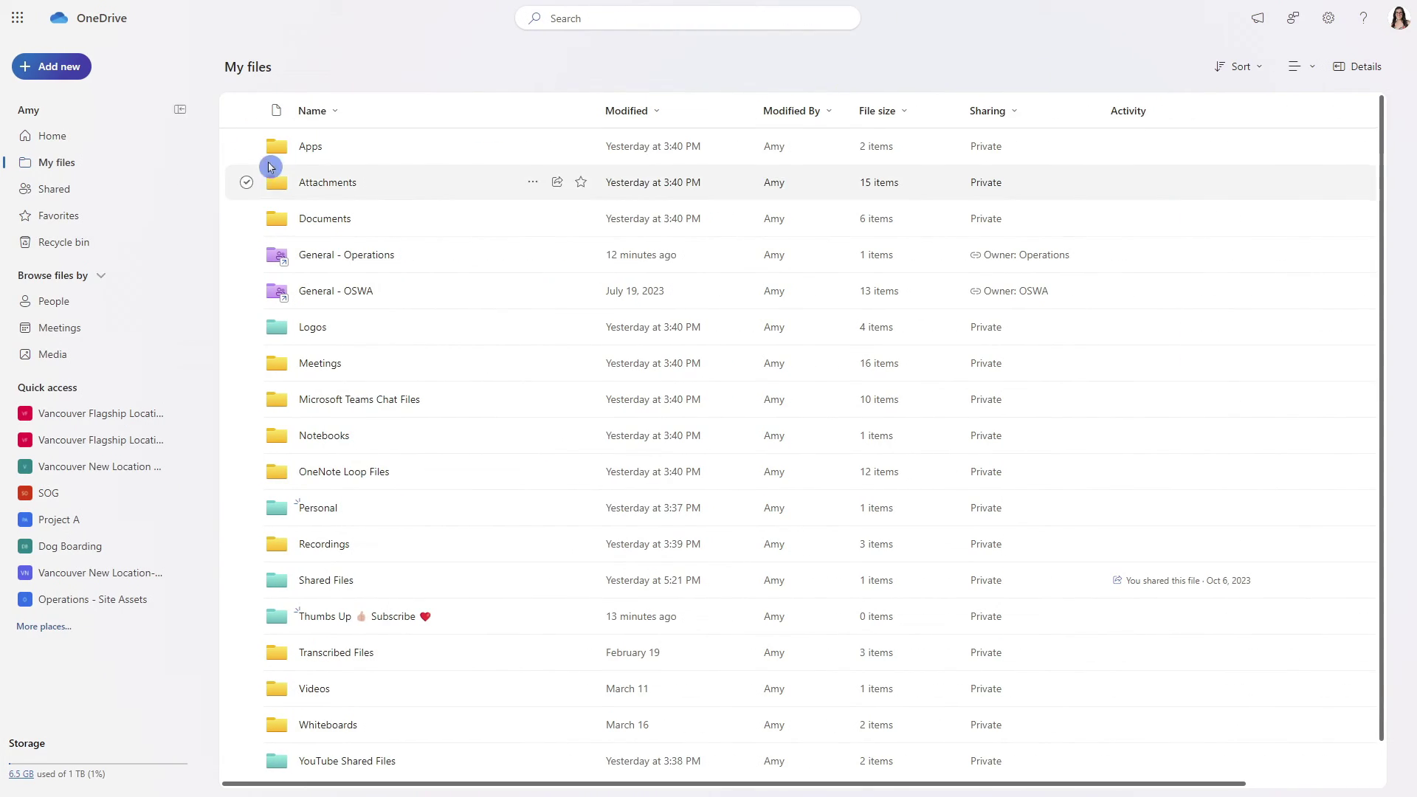
View all items shared with you, then scroll through the files you've shared
left_click(87, 199)
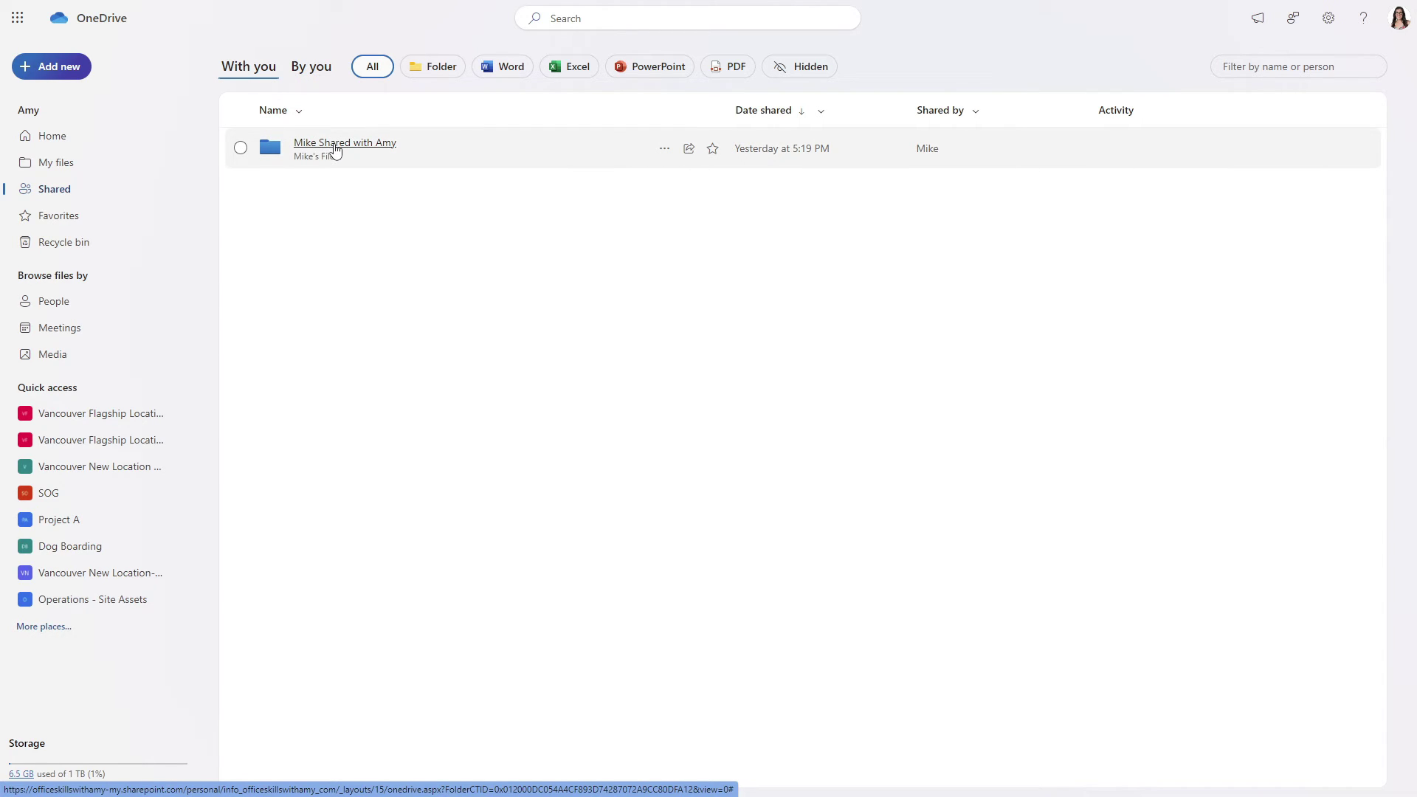
left_click(311, 183)
left_click(404, 83)
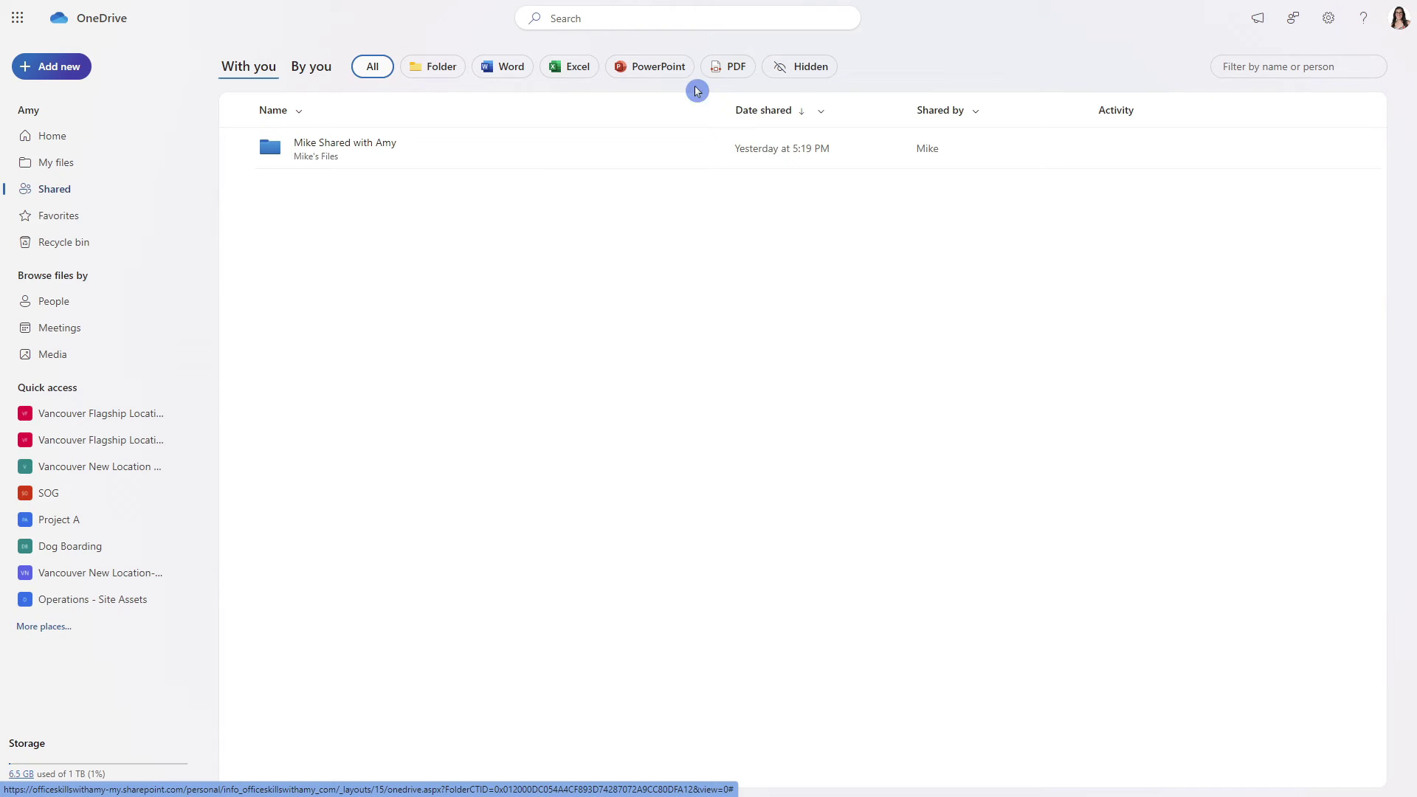
left_click(320, 69)
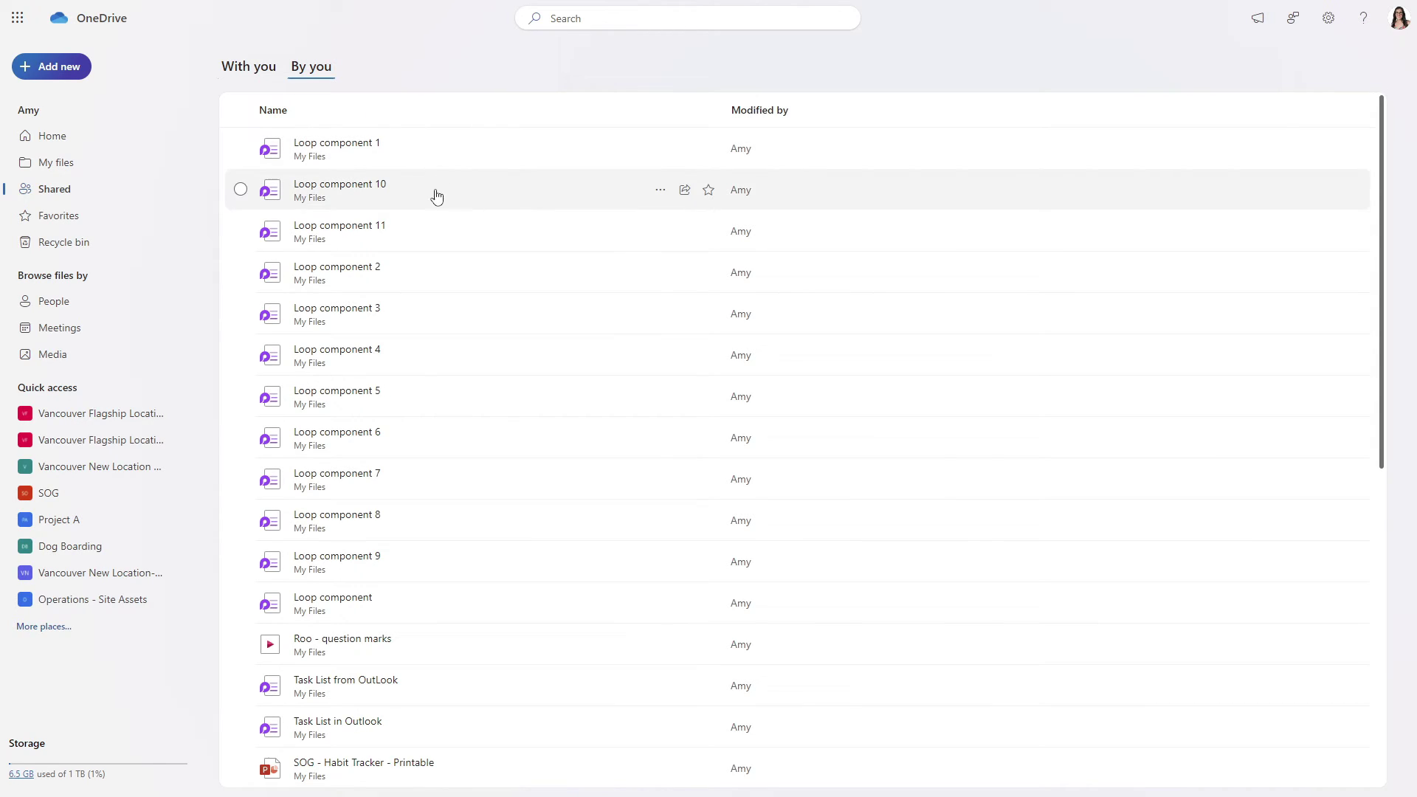
mouse_move(668, 230)
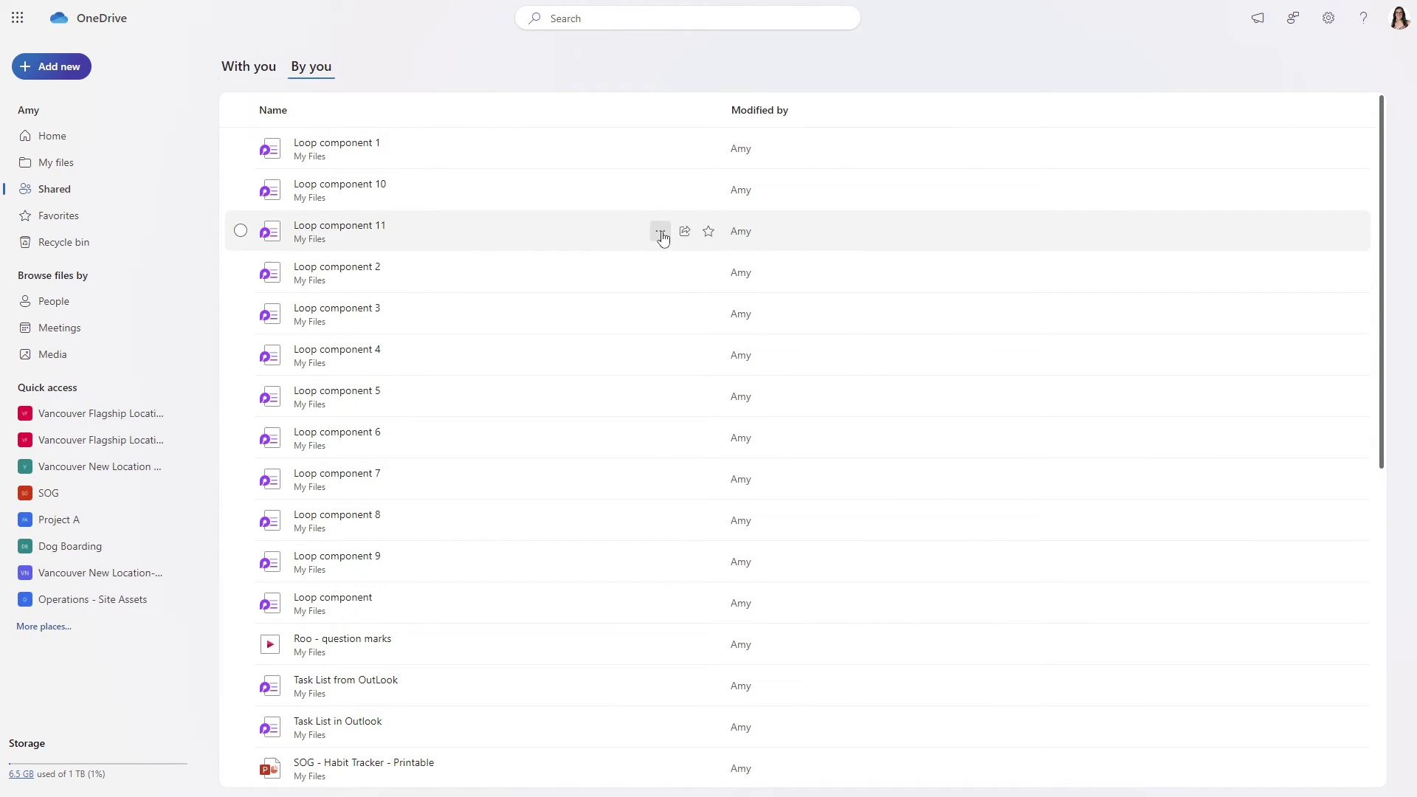
scroll(608, 232, "down", 2)
scroll(608, 233, "down", 1)
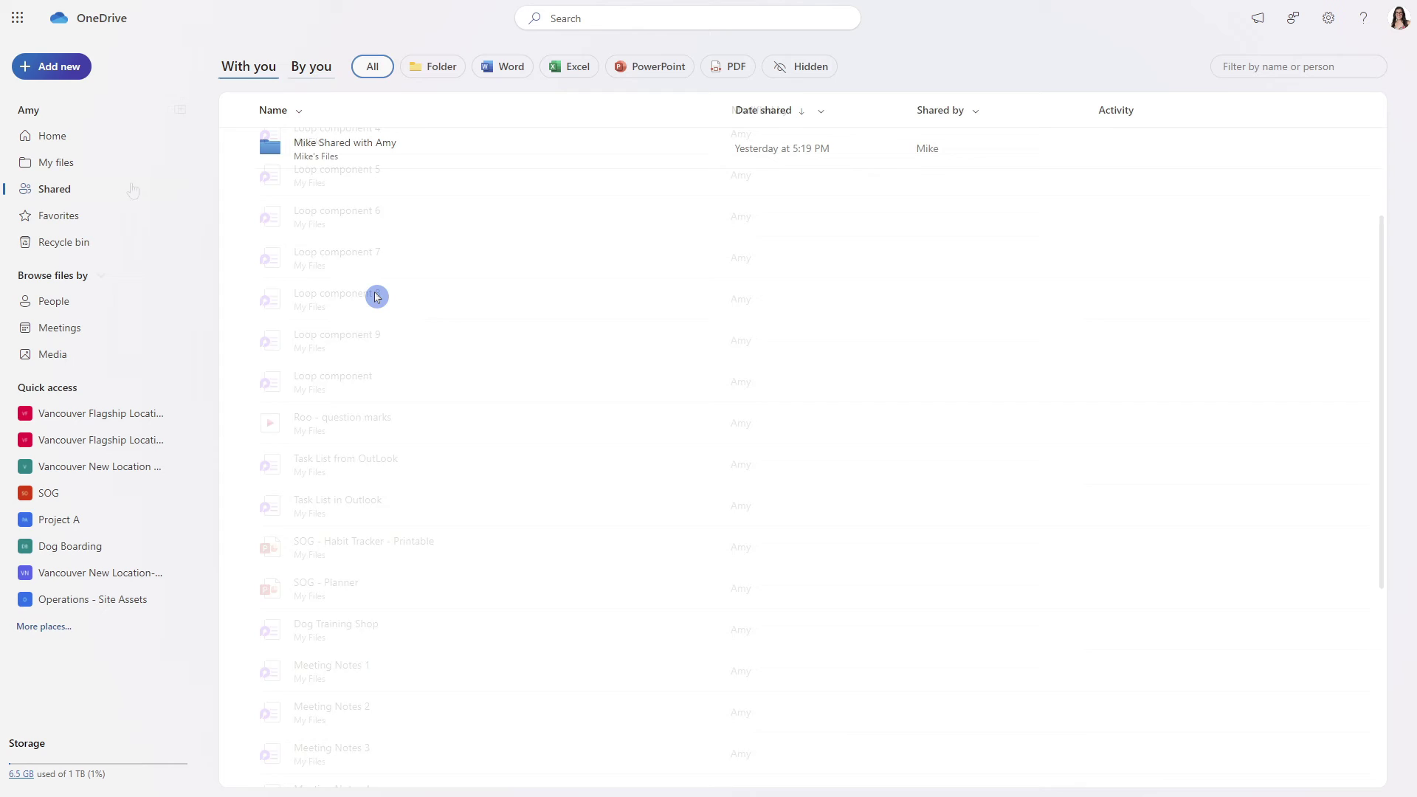
Preview Roo - pineapple beach background.png in My files' Shared Files folder
left_click(72, 163)
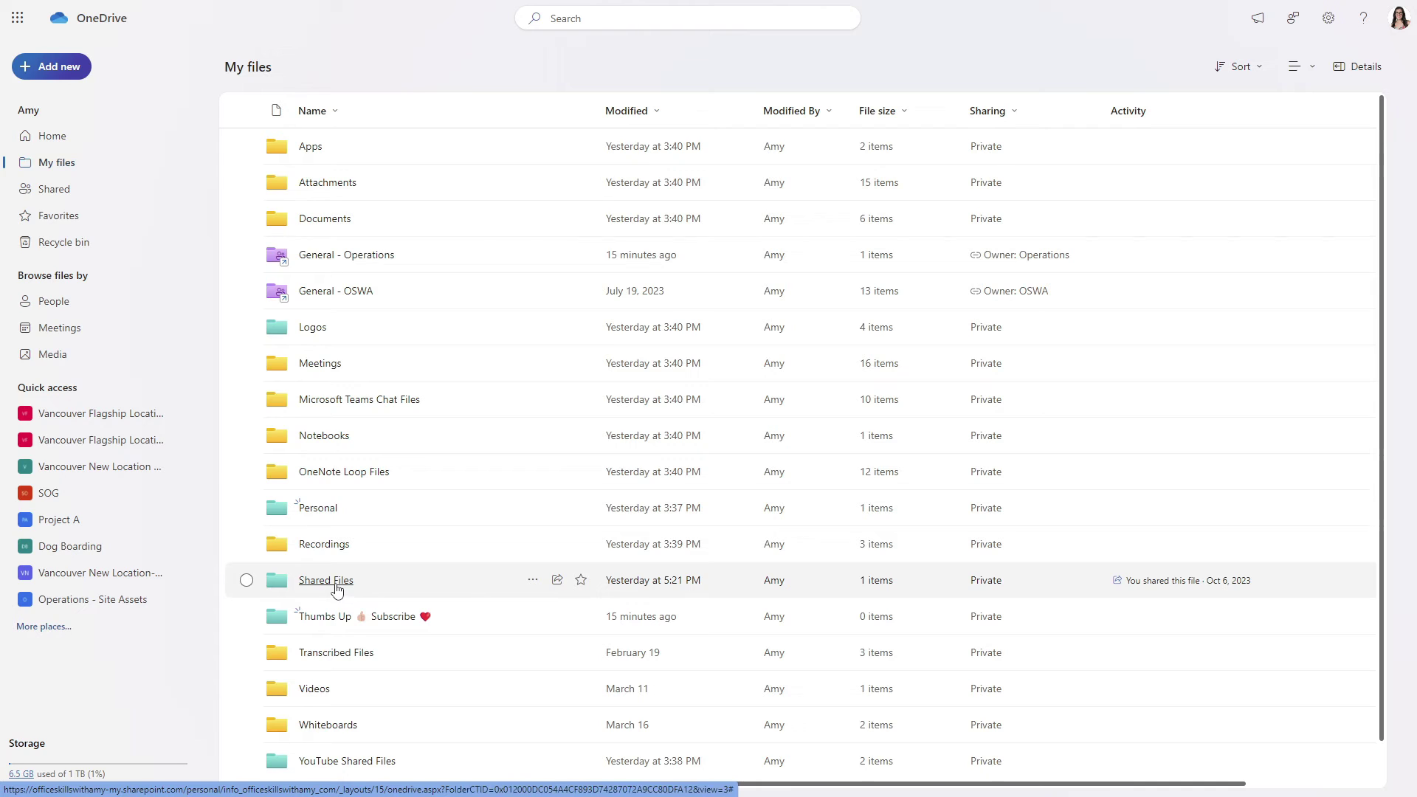
left_click(336, 587)
left_click(420, 201)
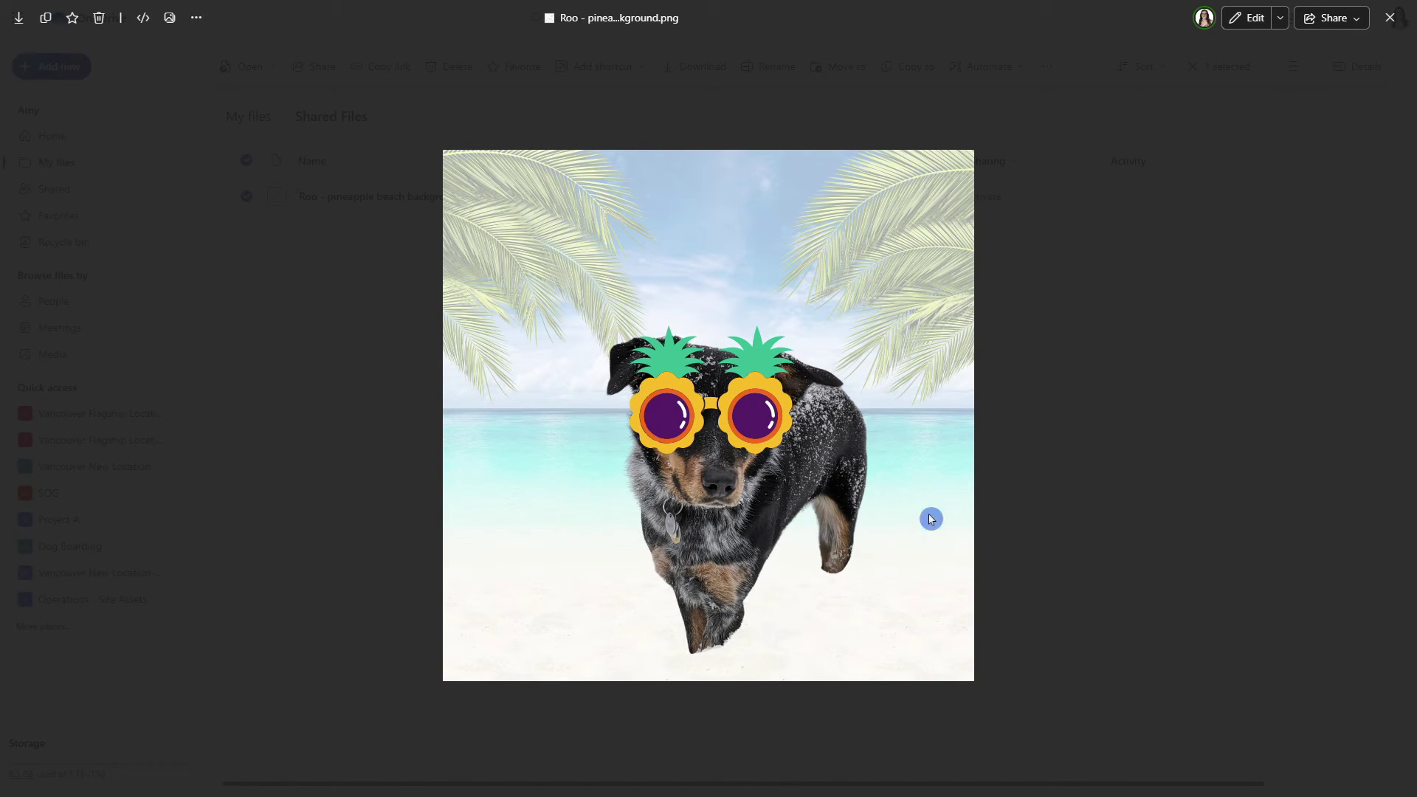
key("Escape")
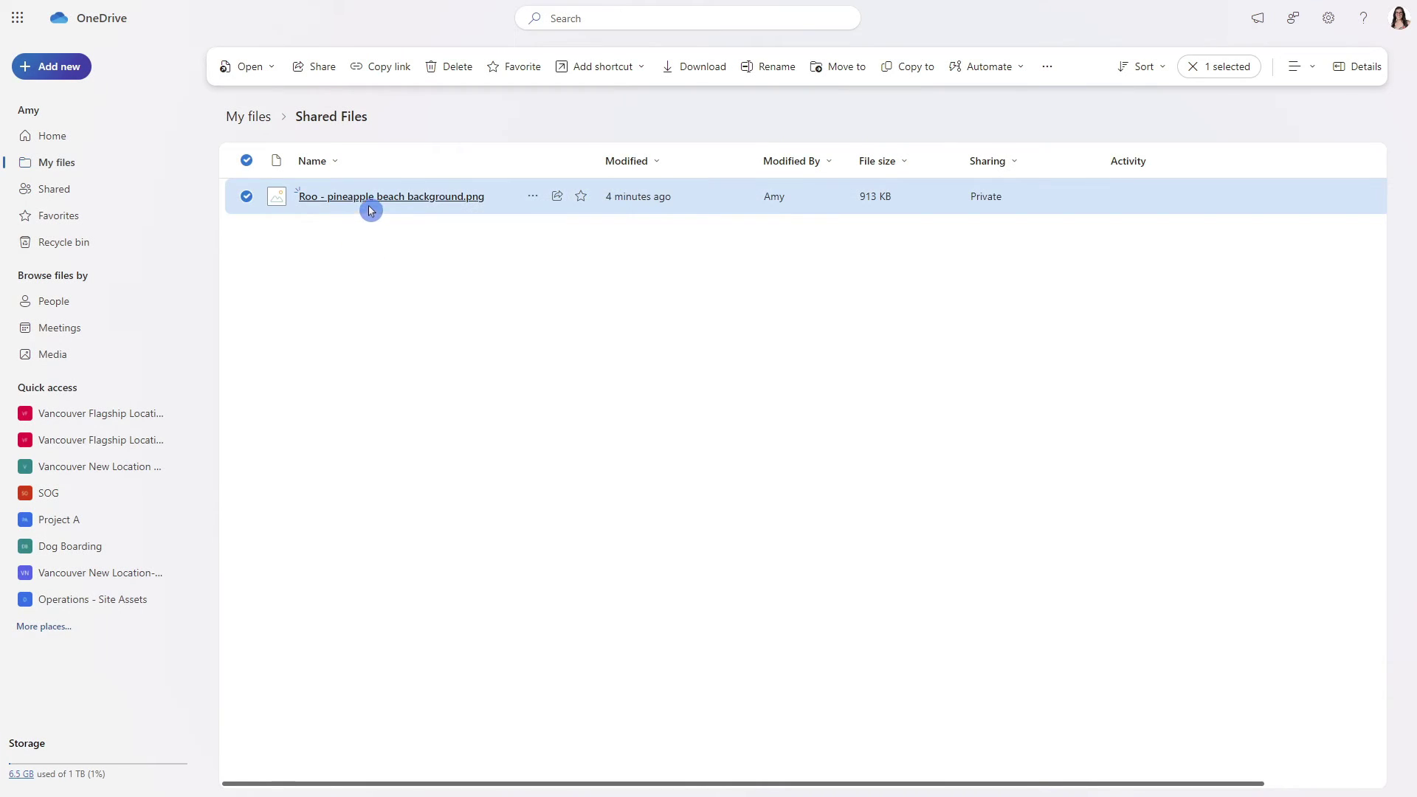
Share the image with a colleague, adding a short message, and send it
left_click(319, 67)
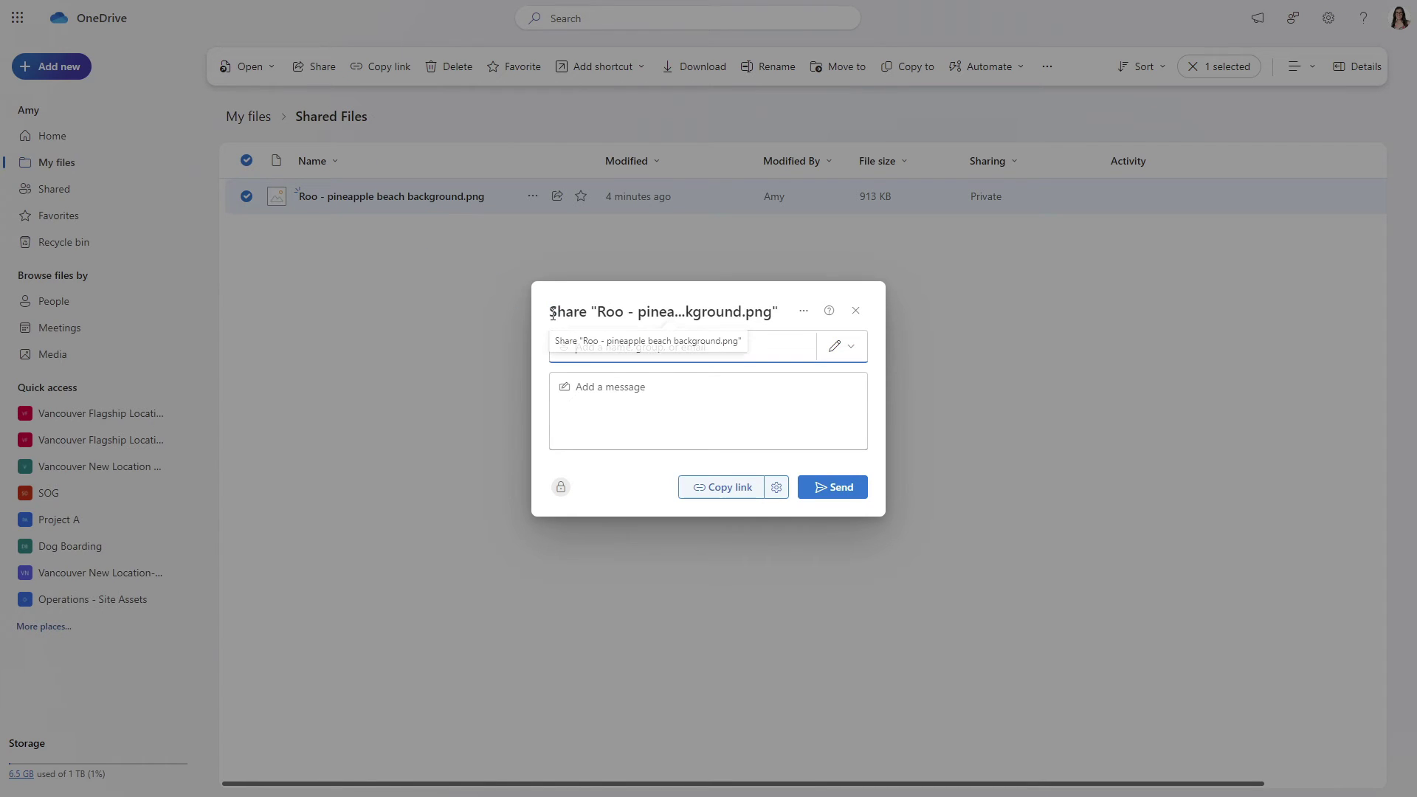
type("Mike, what do you think about these glasses for the trendy dog beach merch line?")
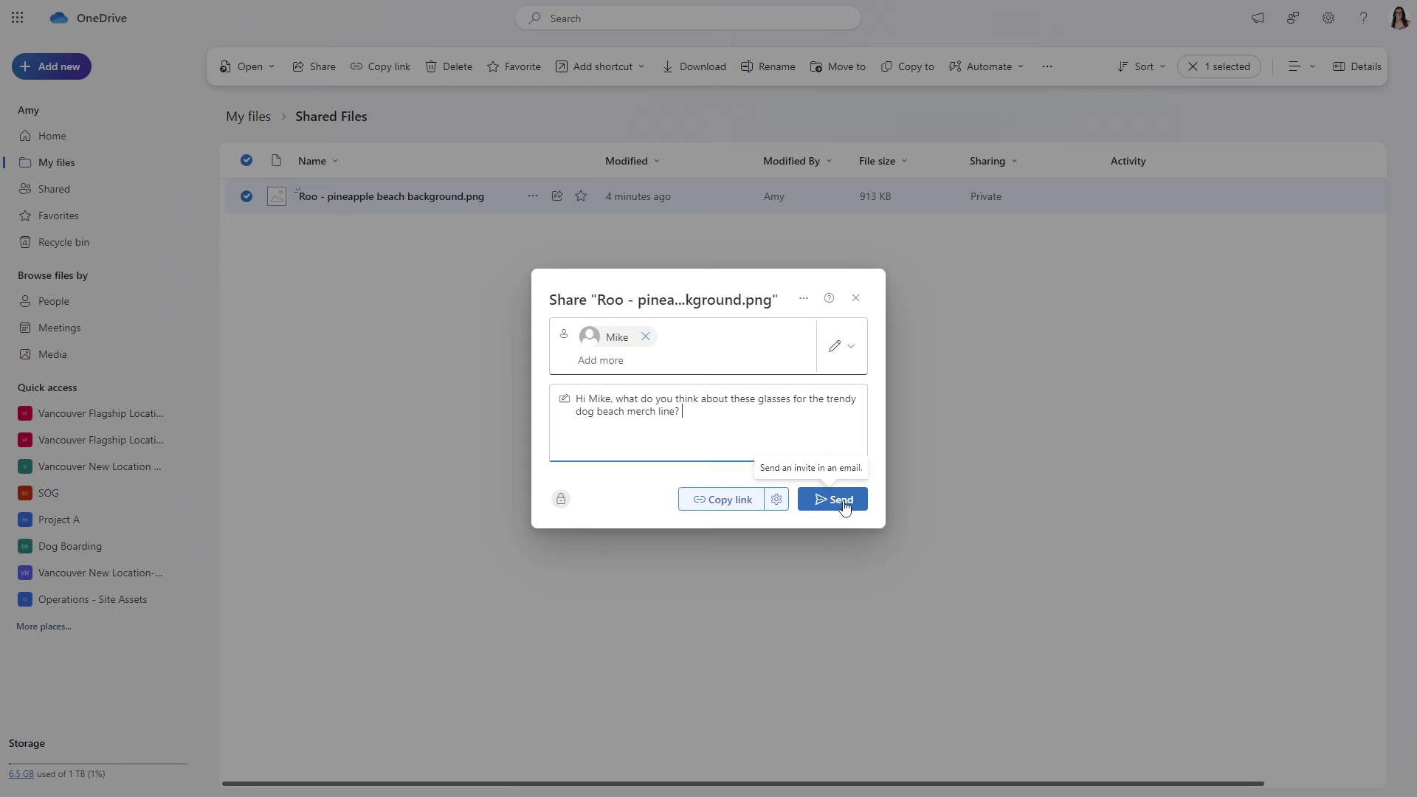
left_click(841, 500)
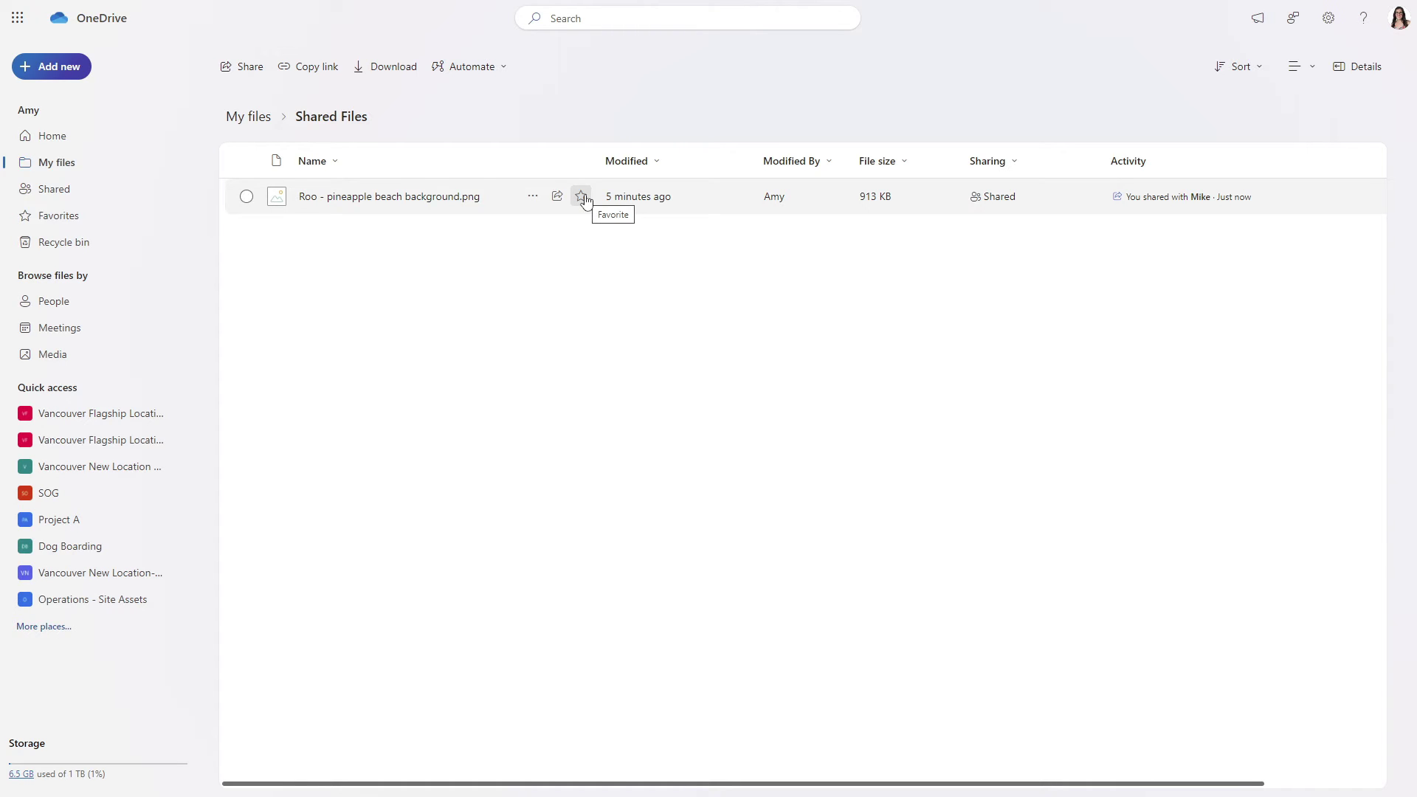
Star the Roo image, check it under Favorites, then view the Recycle bin
left_click(581, 196)
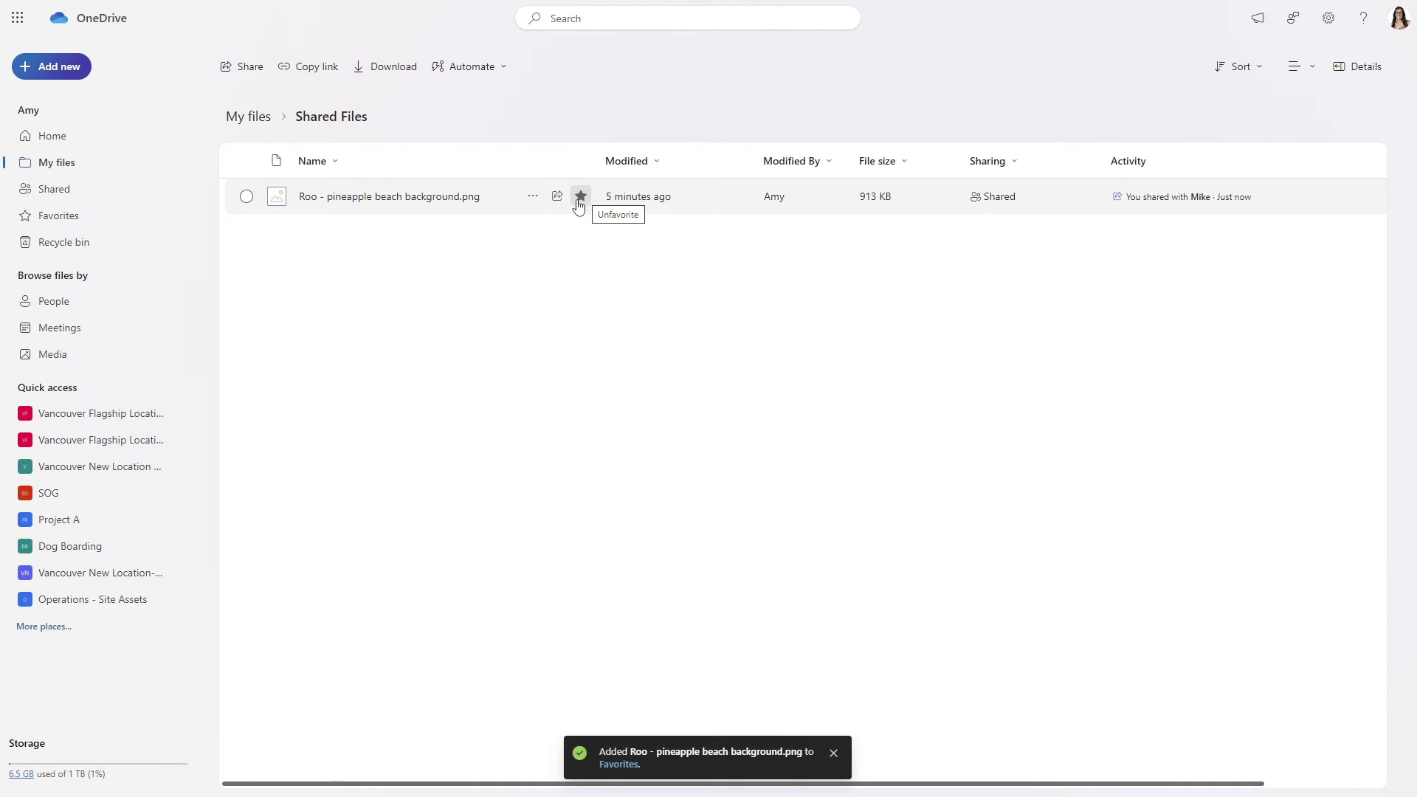
left_click(70, 221)
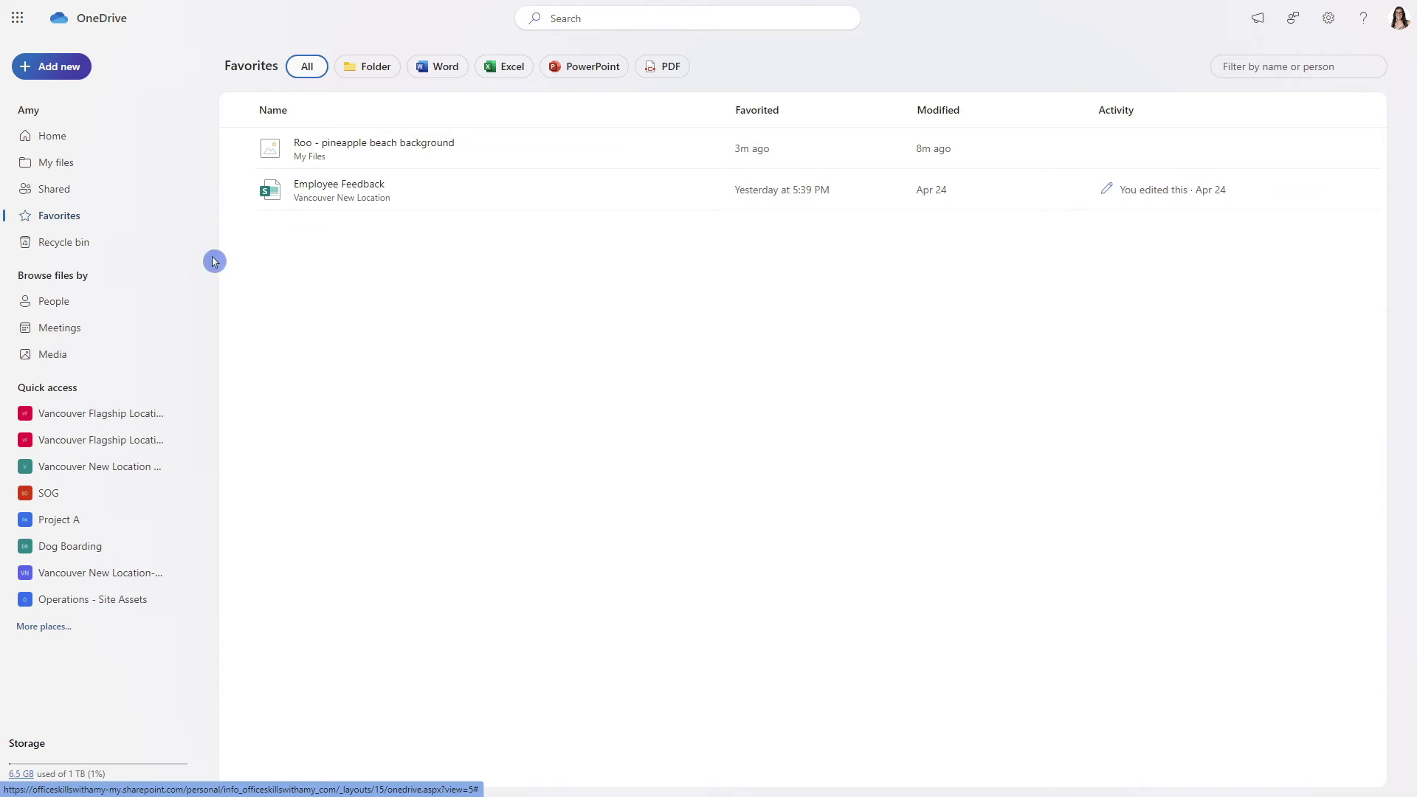
left_click(88, 244)
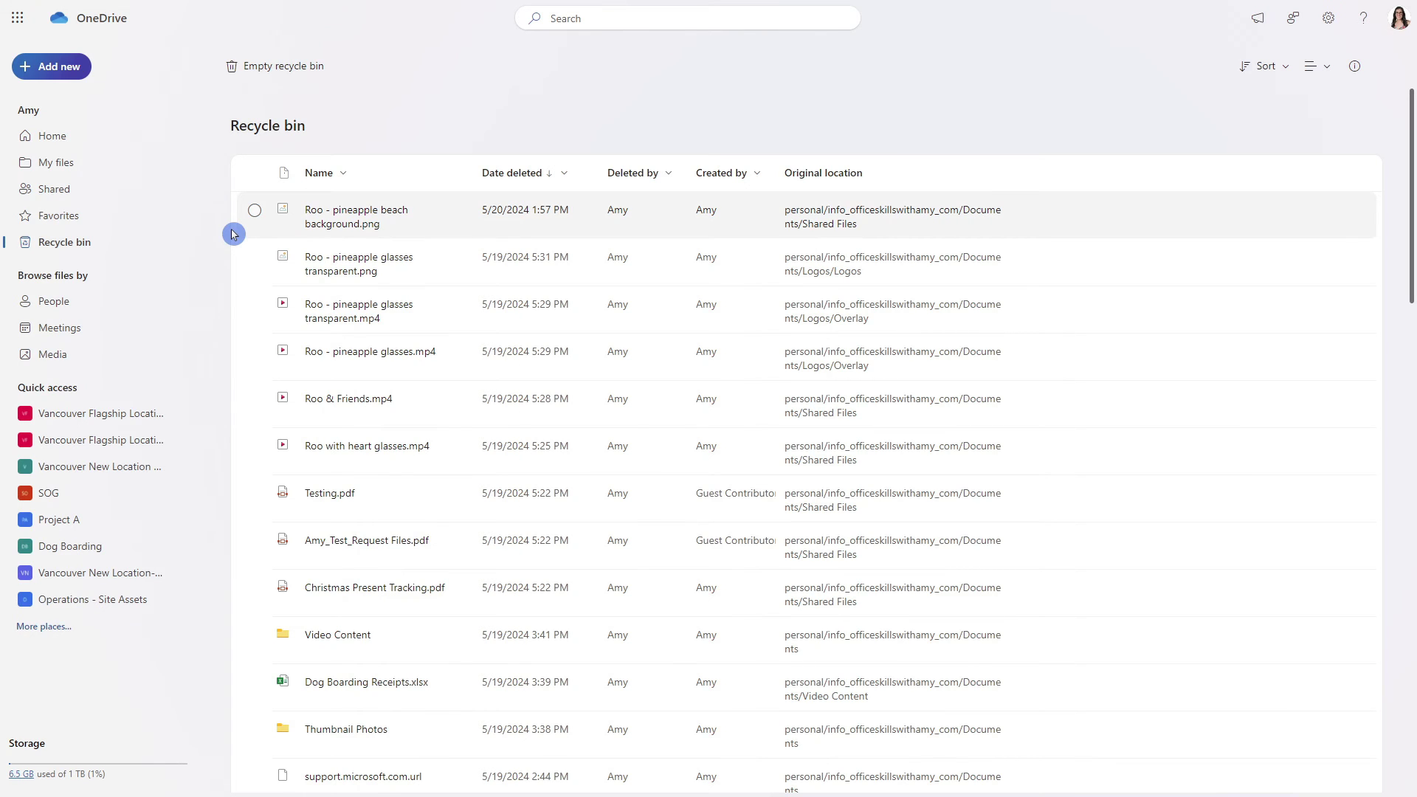
left_click(59, 276)
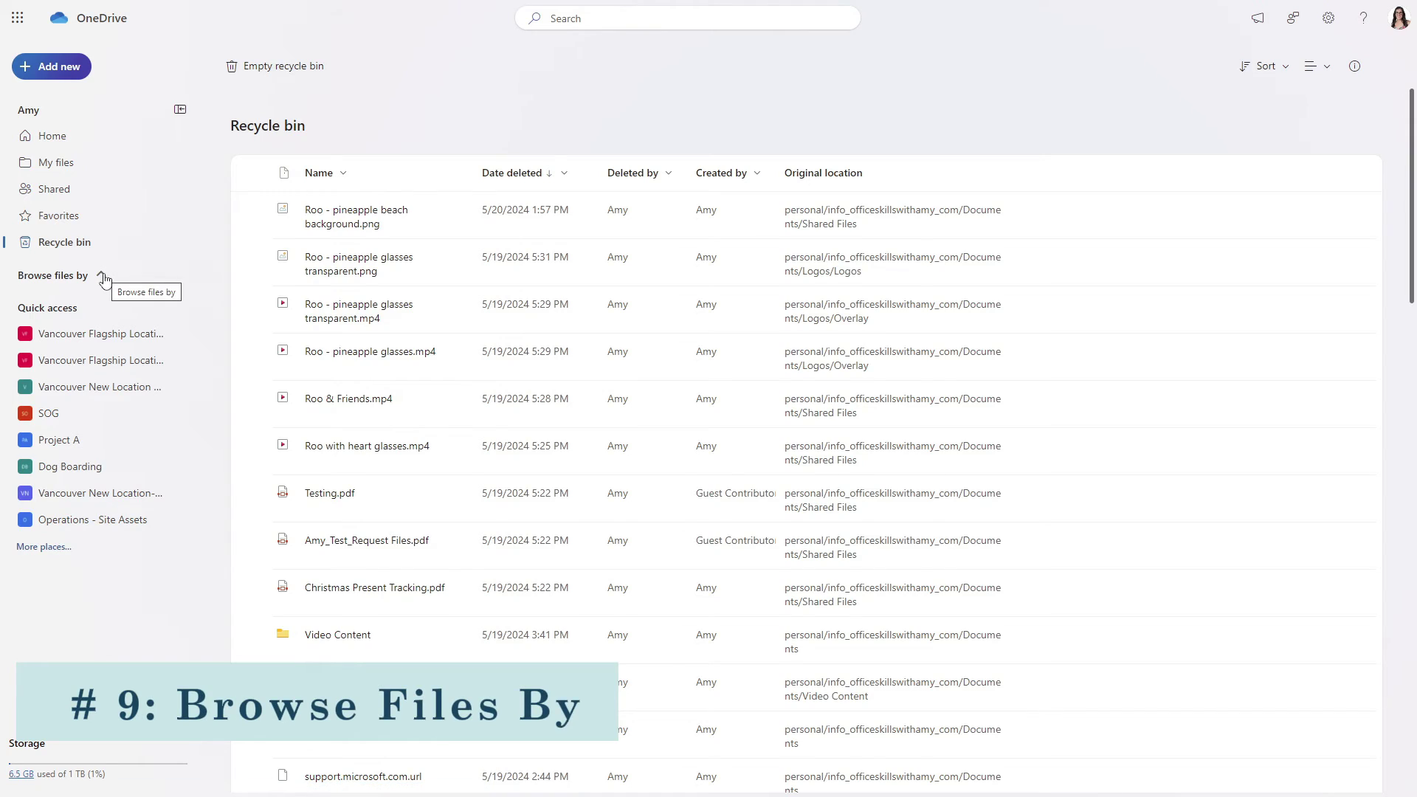
left_click(102, 276)
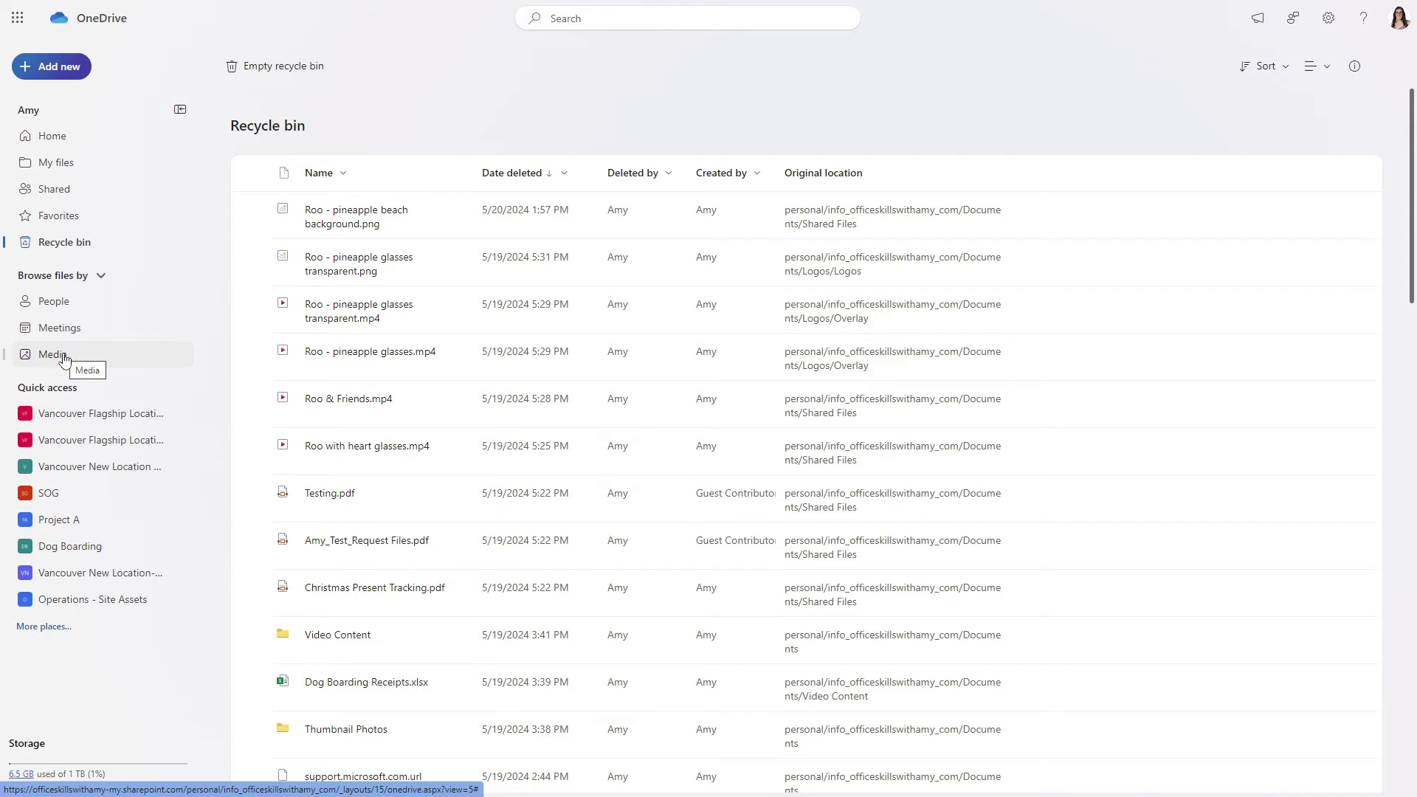
Browse files by People and view the files one colleague shared, then return to the list
left_click(99, 310)
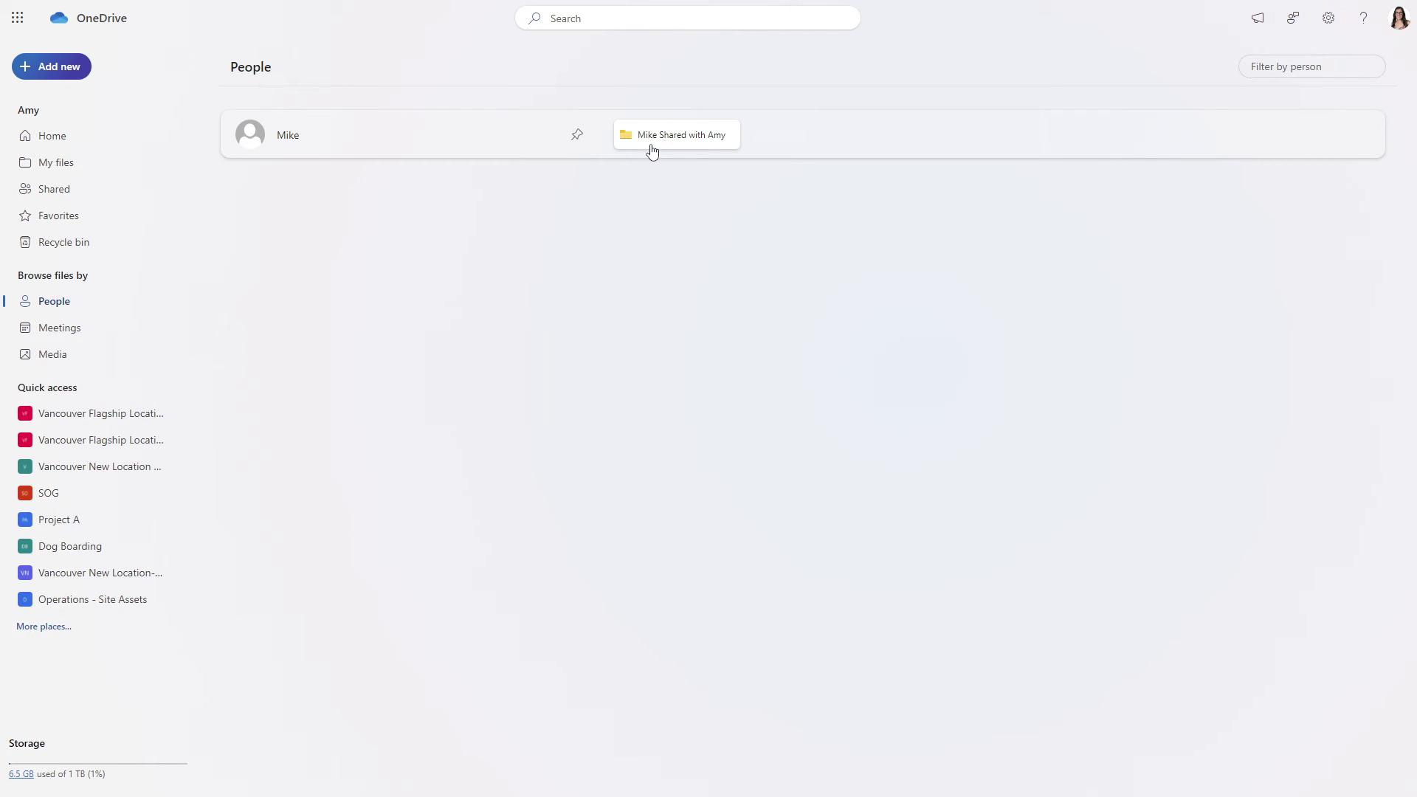
left_click(298, 145)
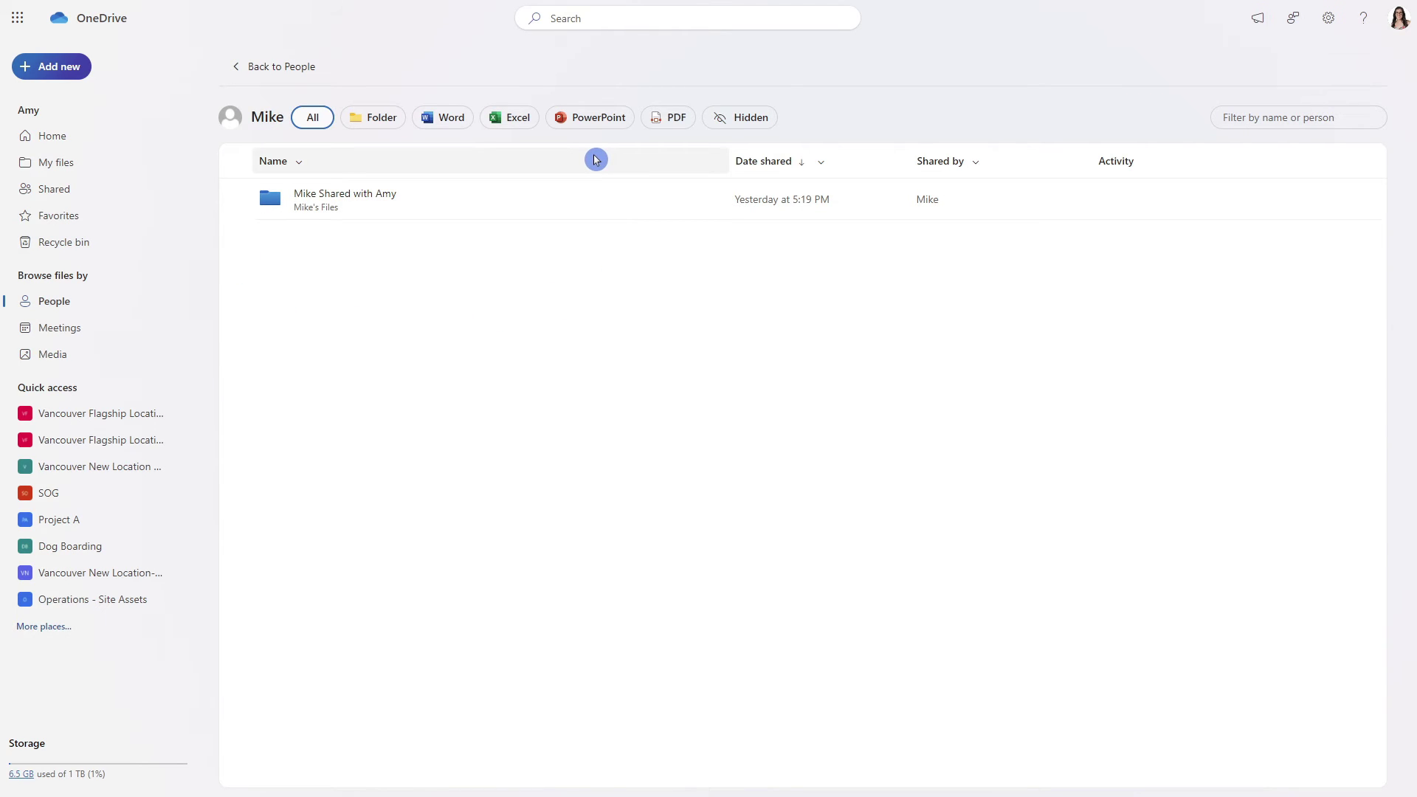
left_click(54, 301)
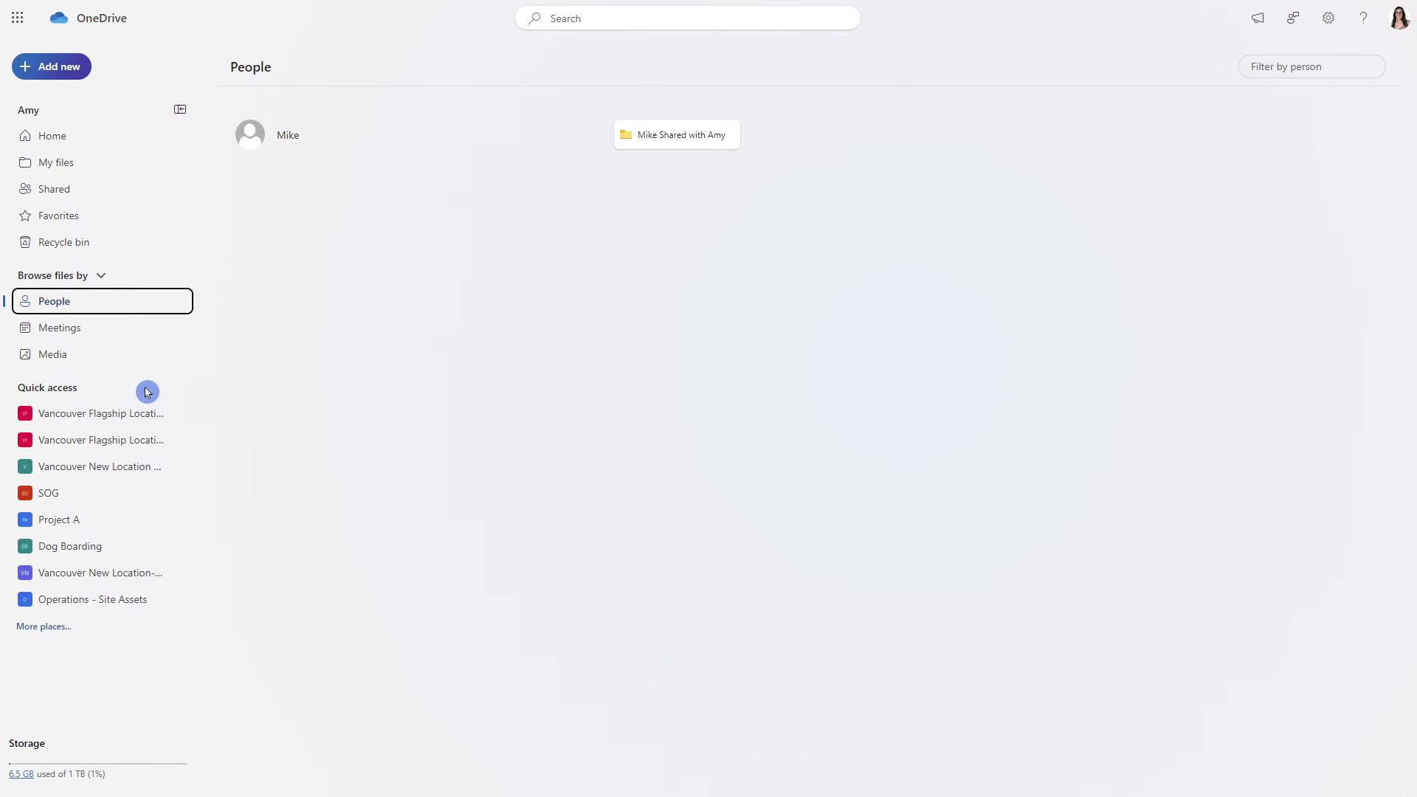
Open the Operations - Site Assets library from Quick access
left_click(146, 392)
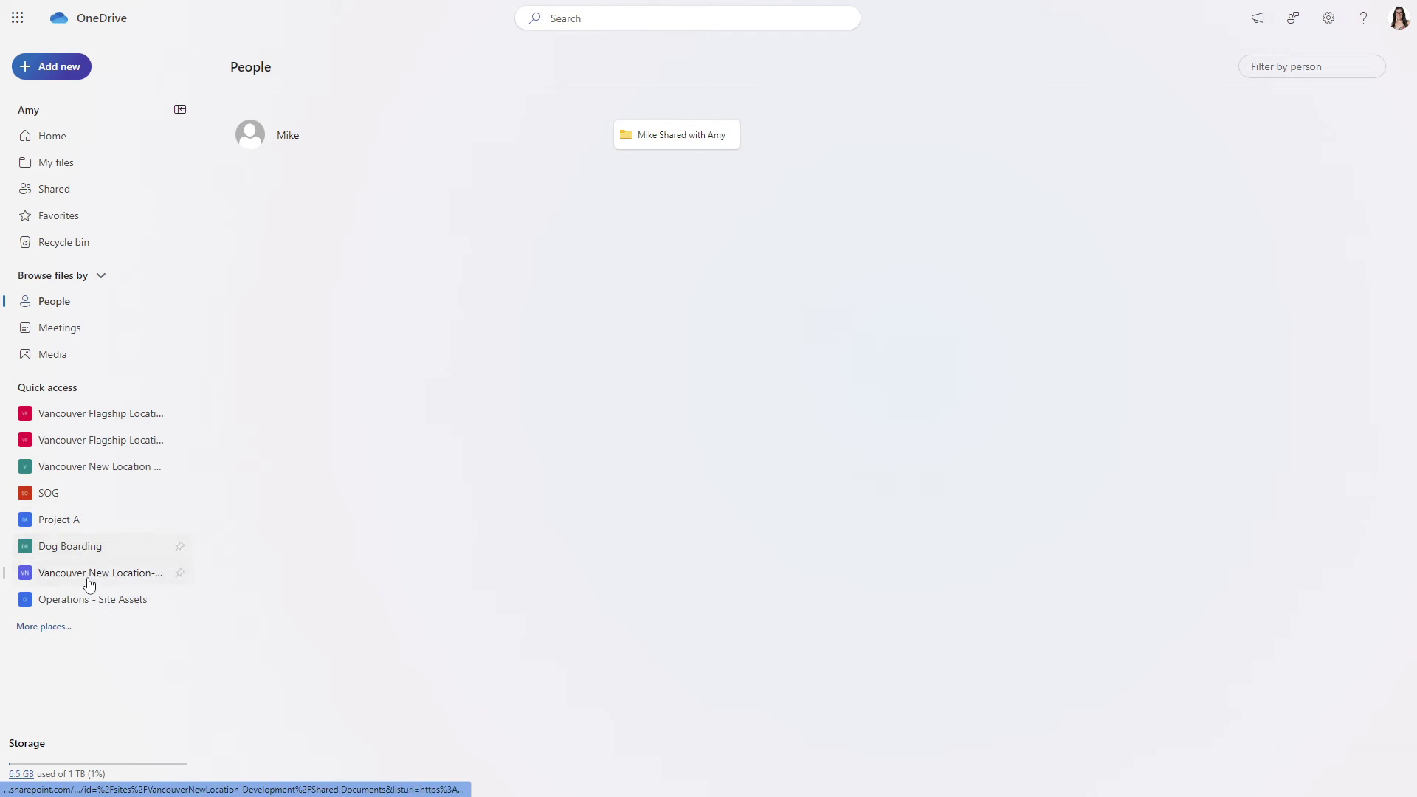
left_click(89, 607)
left_click(372, 496)
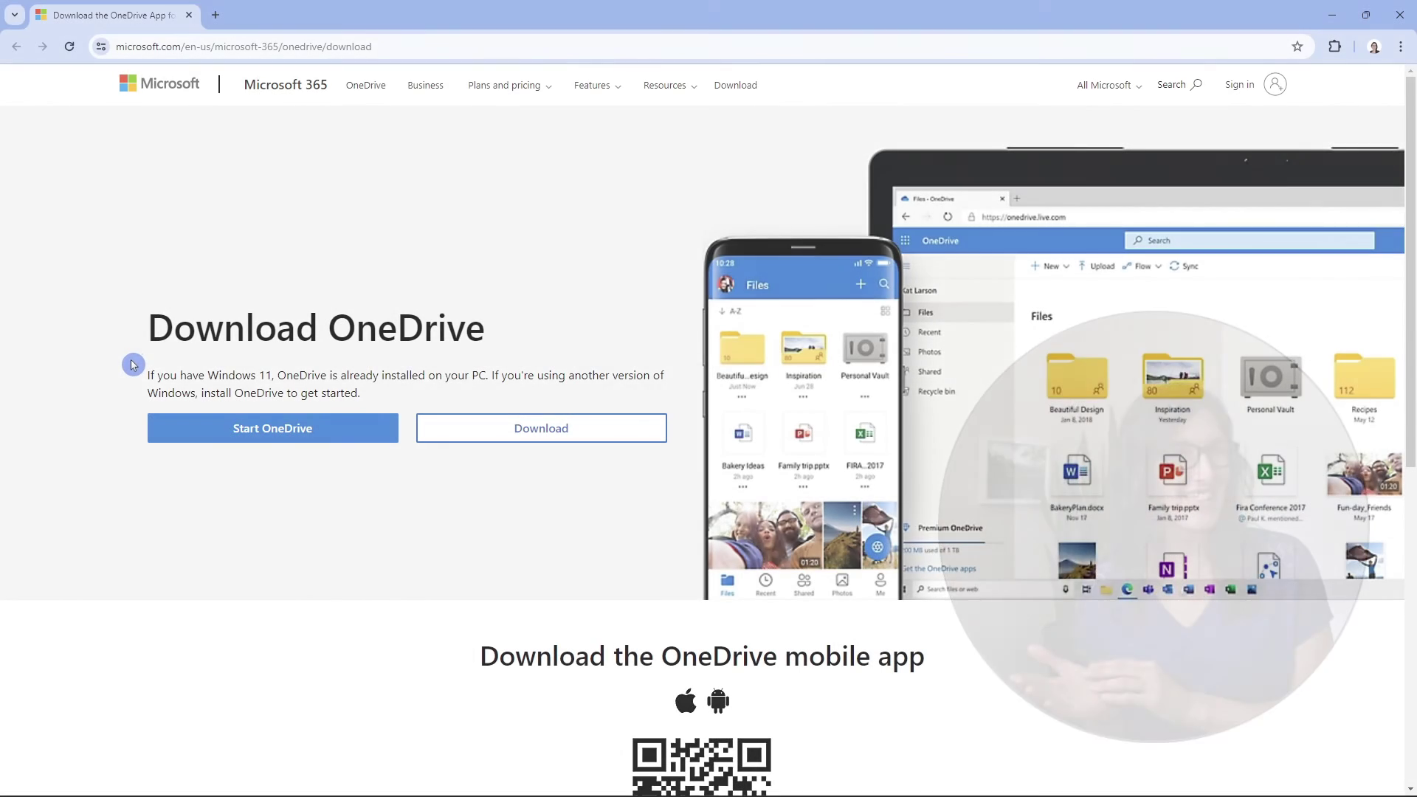
Highlight the microsoft.com OneDrive download address and the Windows 11 note on the page
left_click(209, 45)
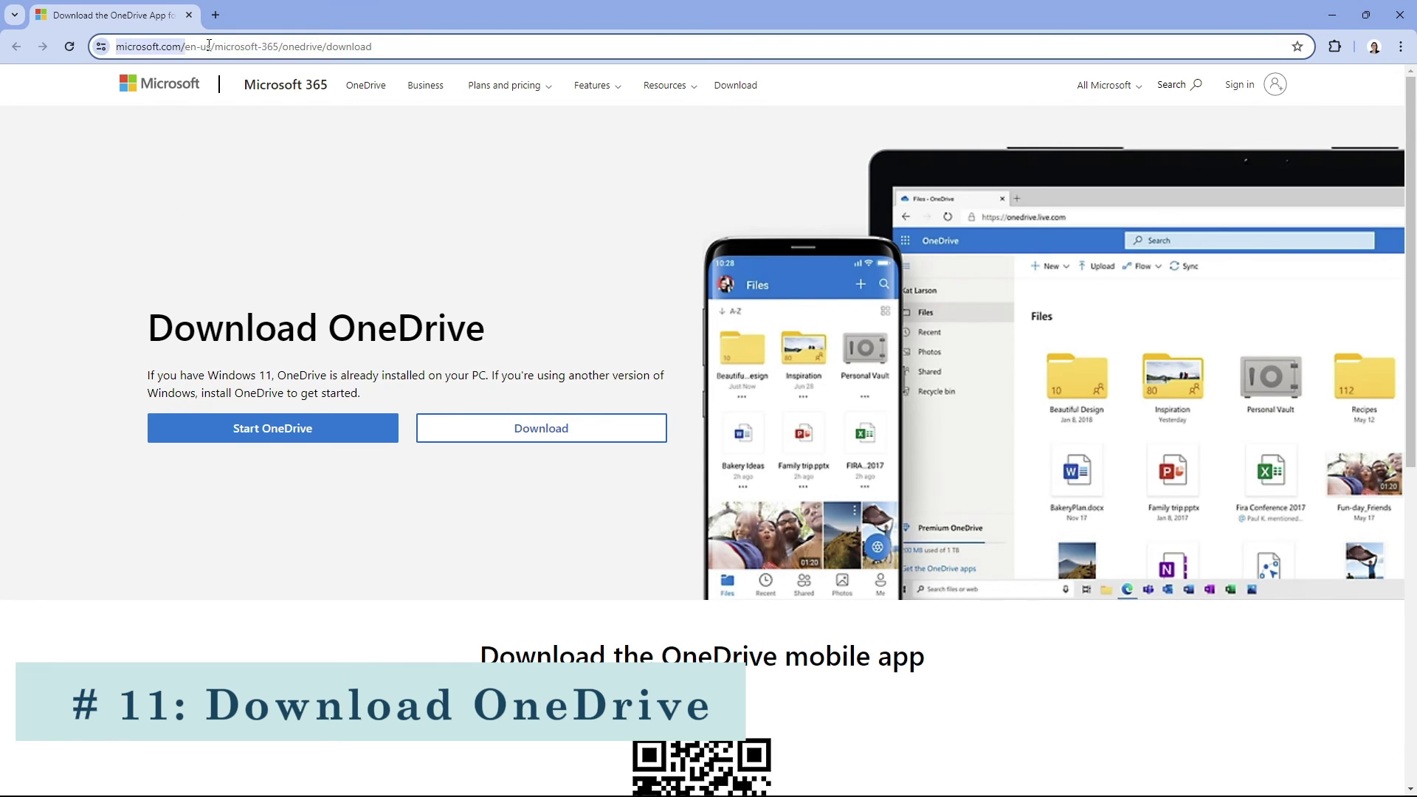
left_click_drag(209, 46, 439, 42)
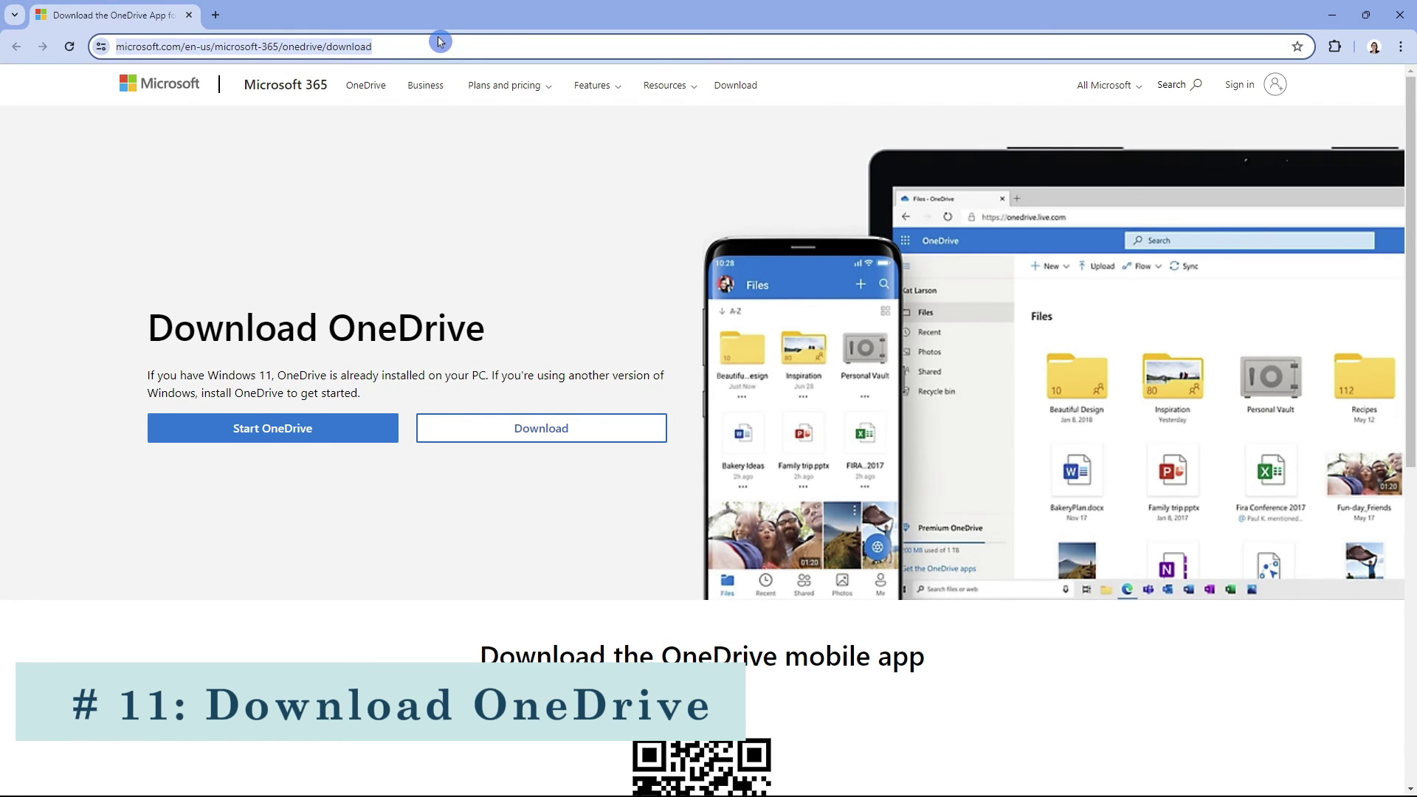
left_click(496, 250)
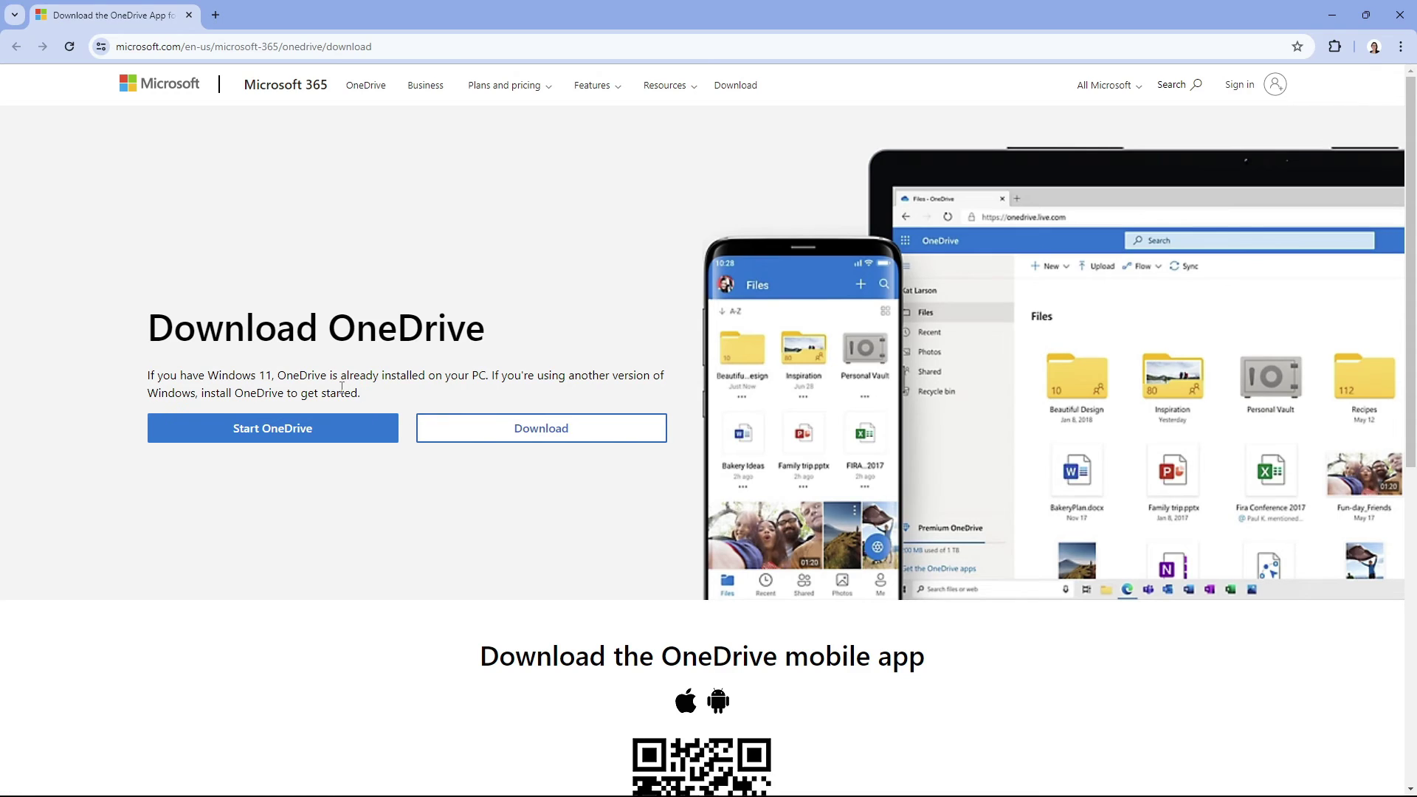
left_click_drag(208, 371, 275, 375)
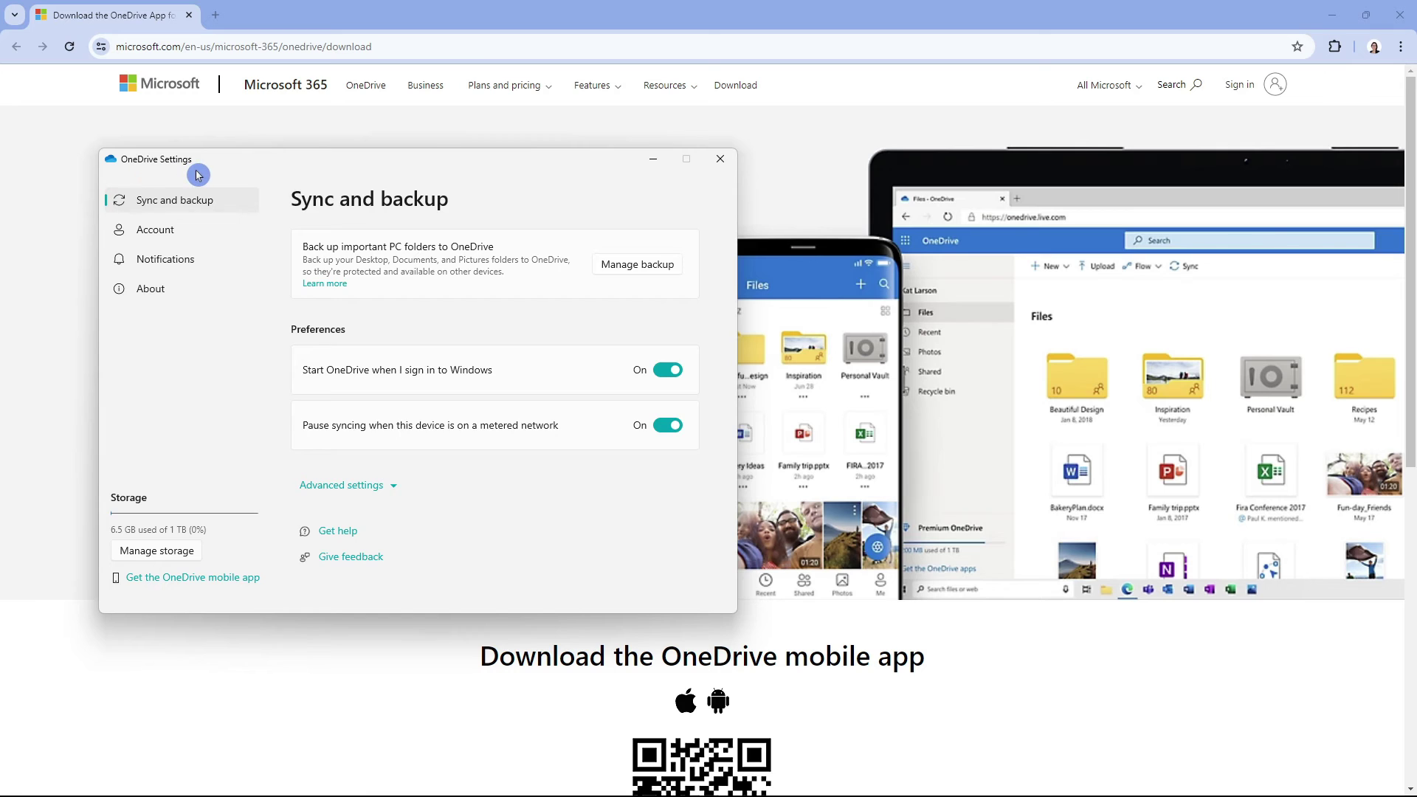
Review the signed-in account details on the Account page of OneDrive Settings
left_click(201, 229)
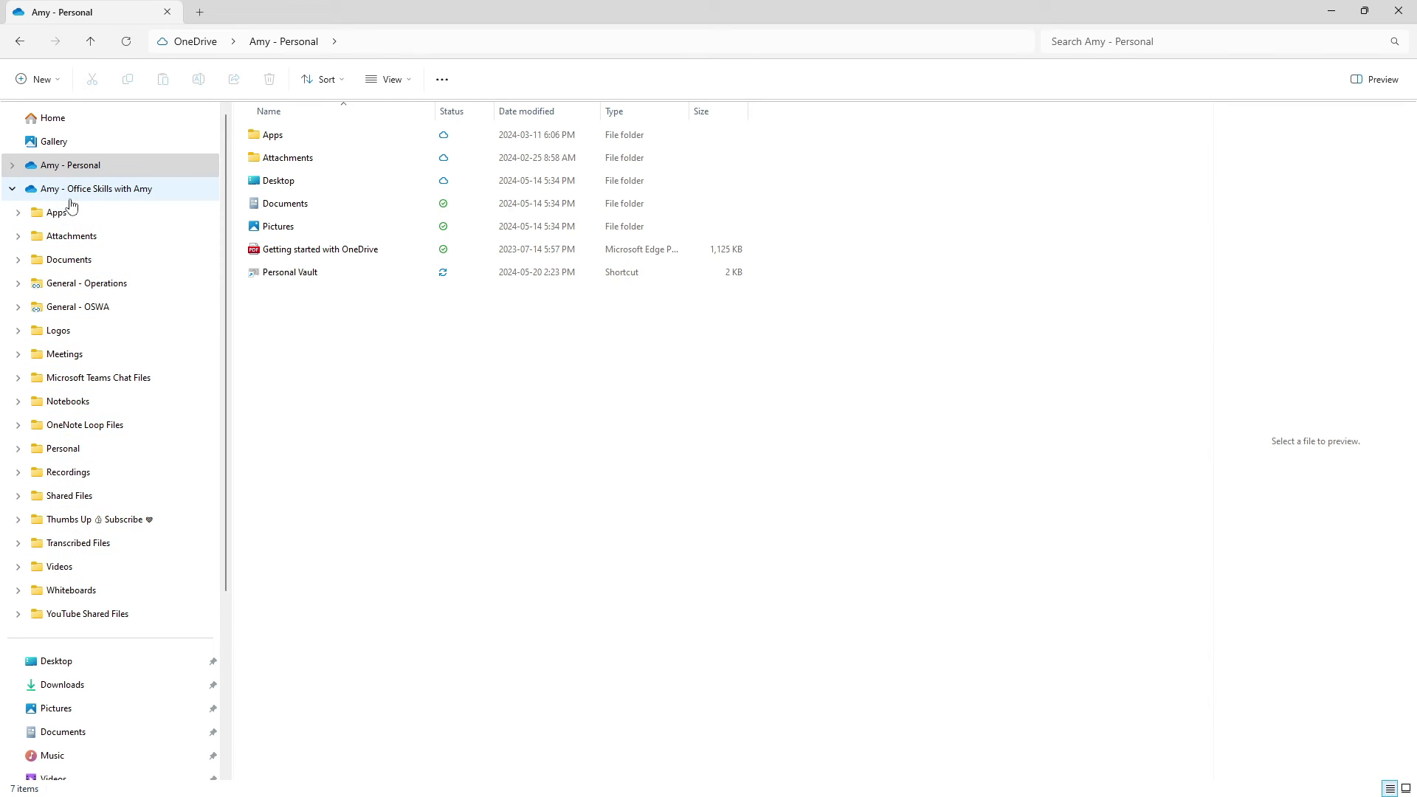
Show the personal OneDrive folder, then switch to the work OneDrive folder in File Explorer
left_click(108, 173)
left_click(179, 201)
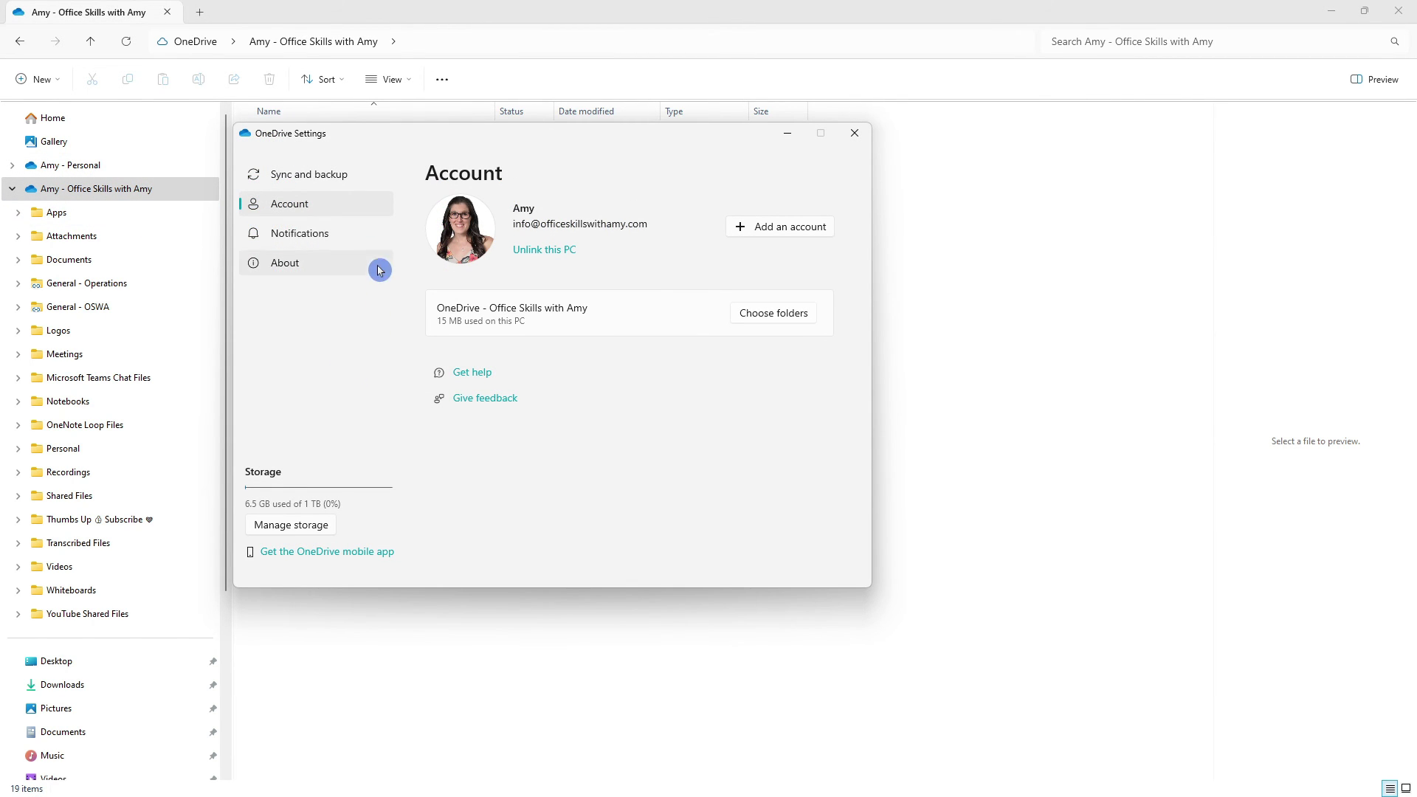
In Choose folders, clear Make all files available, tick only Logos and Personal, and apply
left_click(805, 315)
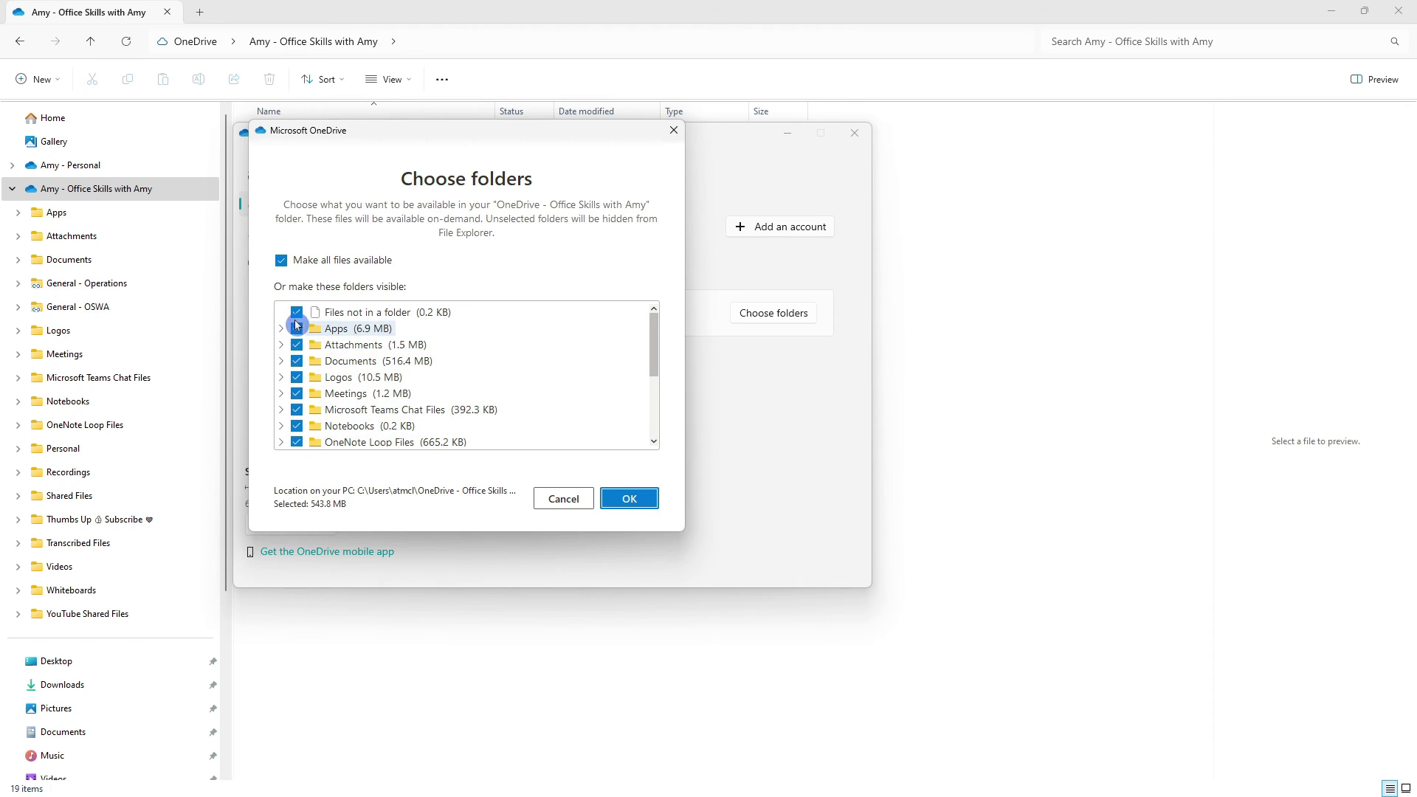
left_click(284, 261)
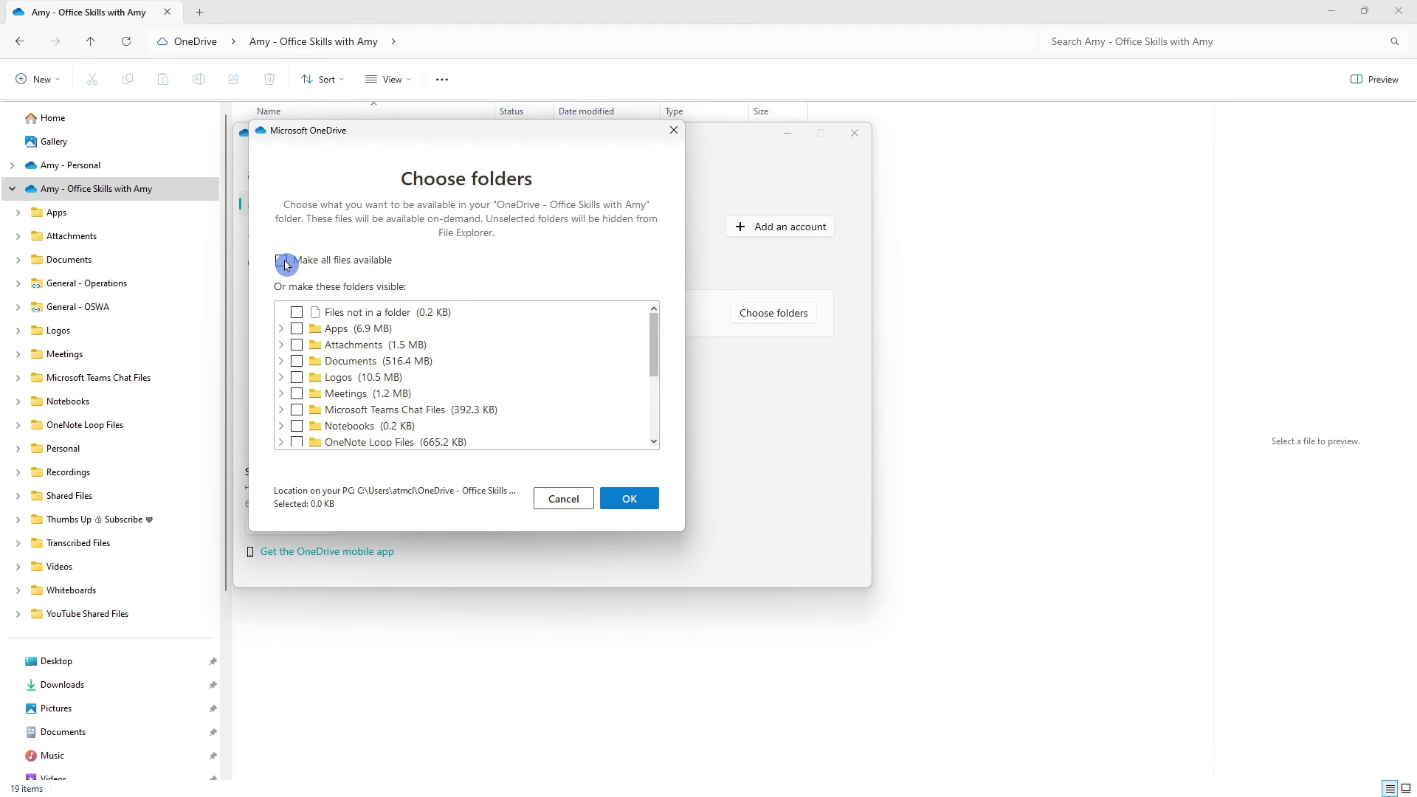
left_click(297, 377)
scroll(299, 384, "down", 2)
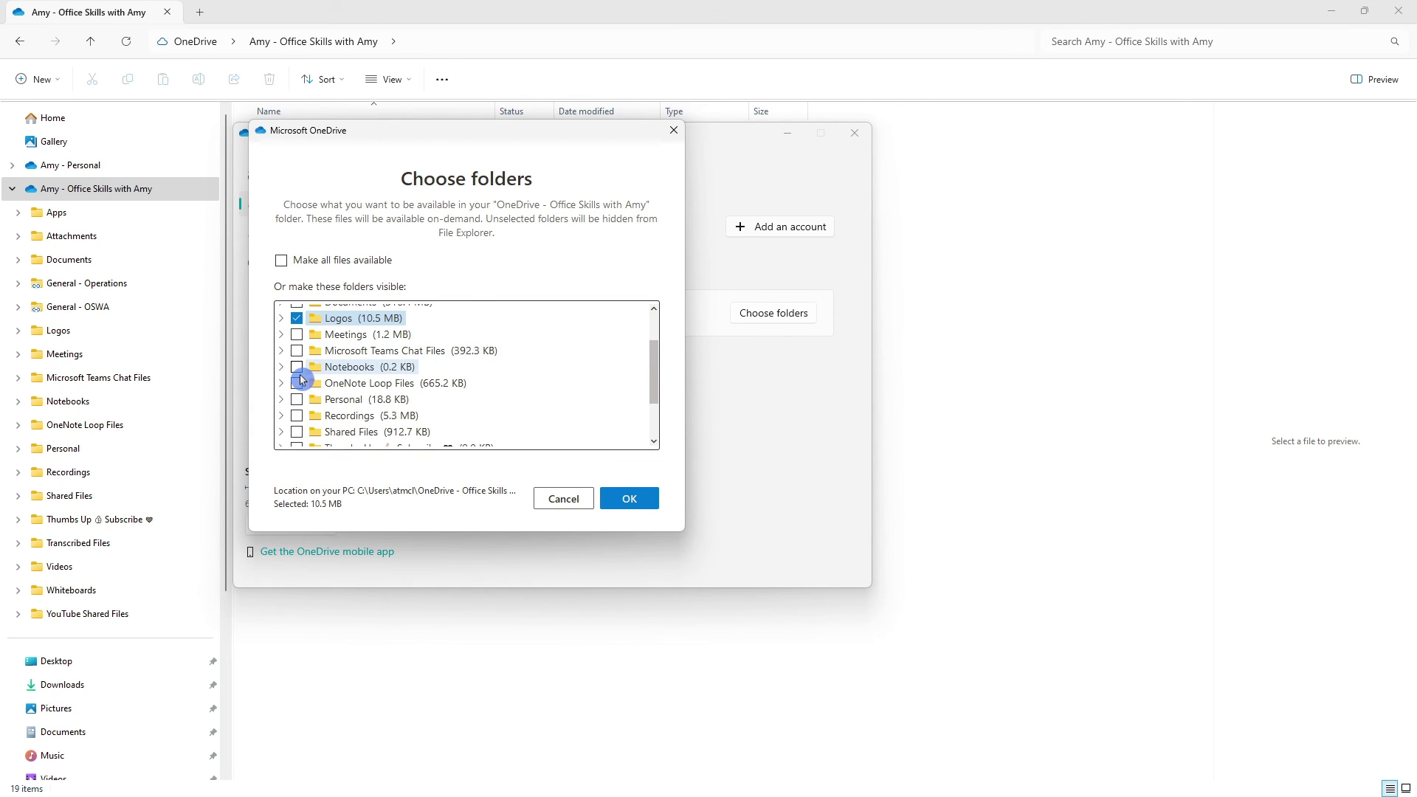
left_click(297, 399)
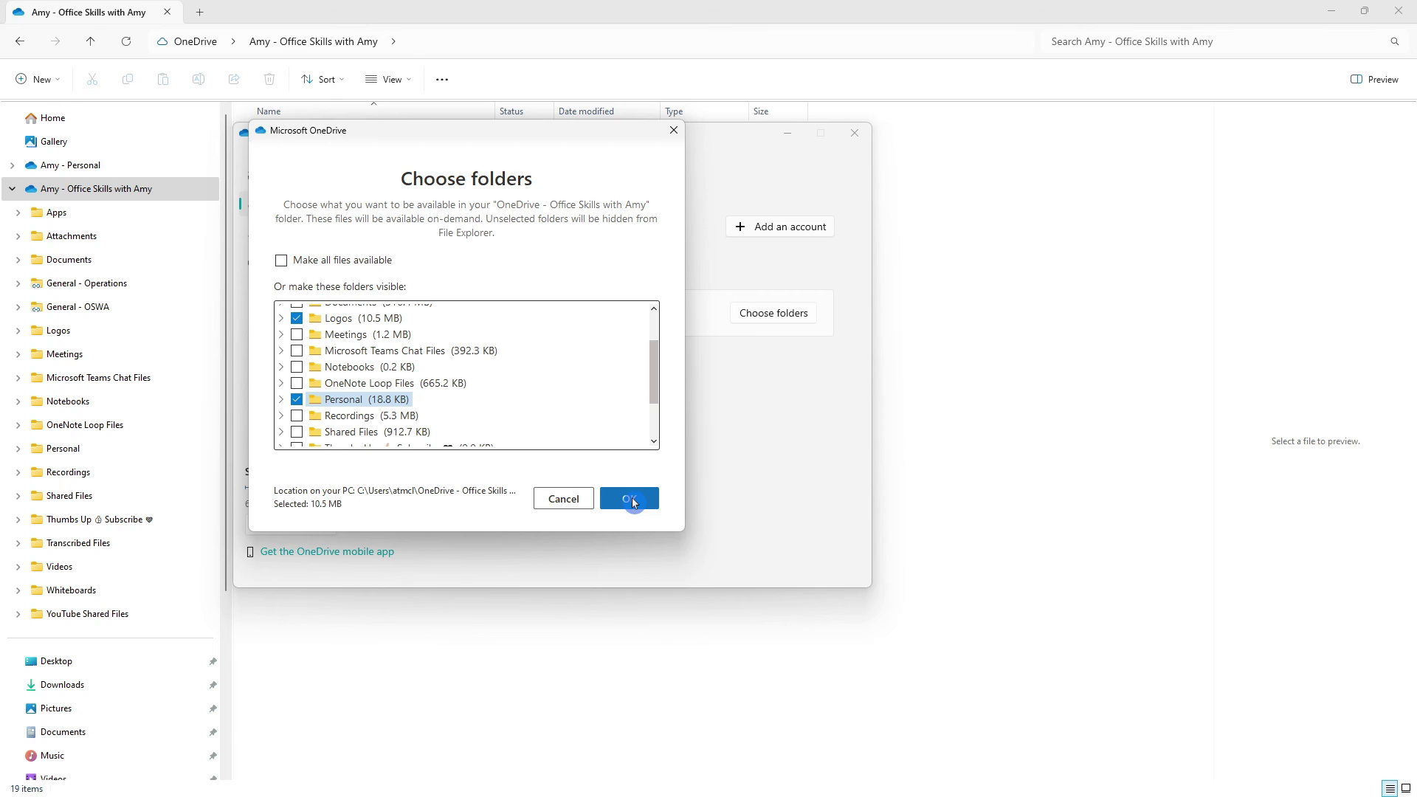
left_click(628, 499)
key("Escape")
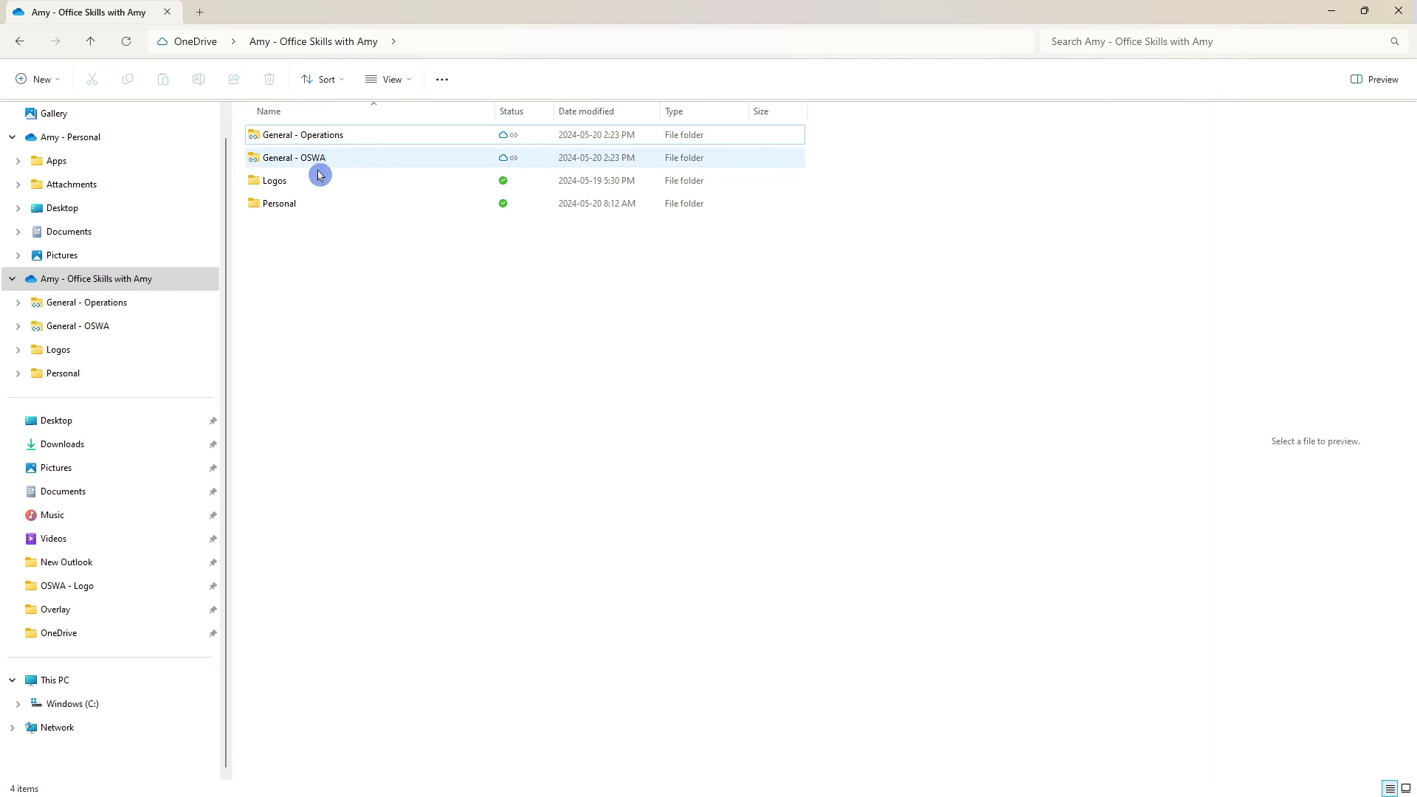
Go to the synced Logos folder in File Explorer
mouse_move(323, 204)
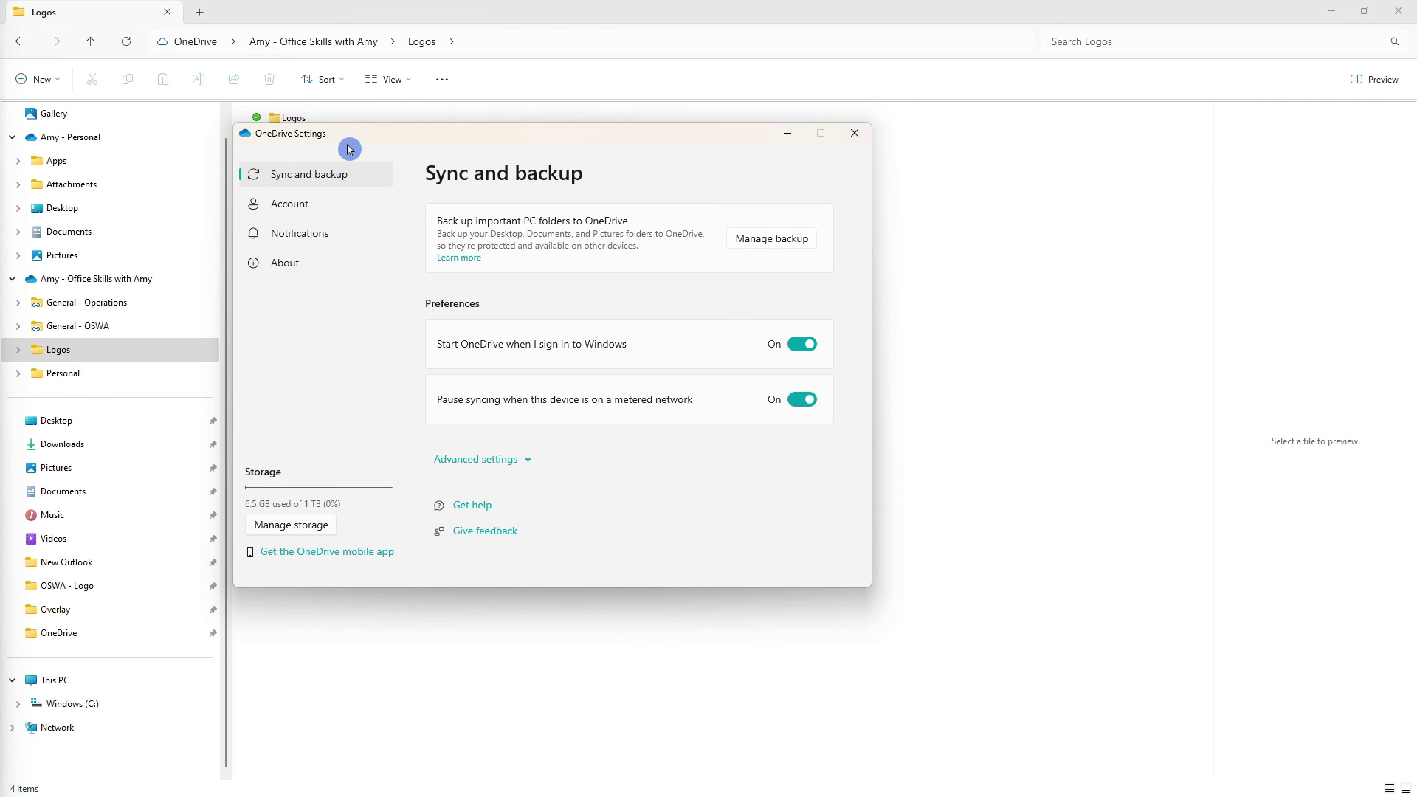
Expand Advanced settings to review Files On-Demand, then go to the General - OSWA folder
left_click(530, 461)
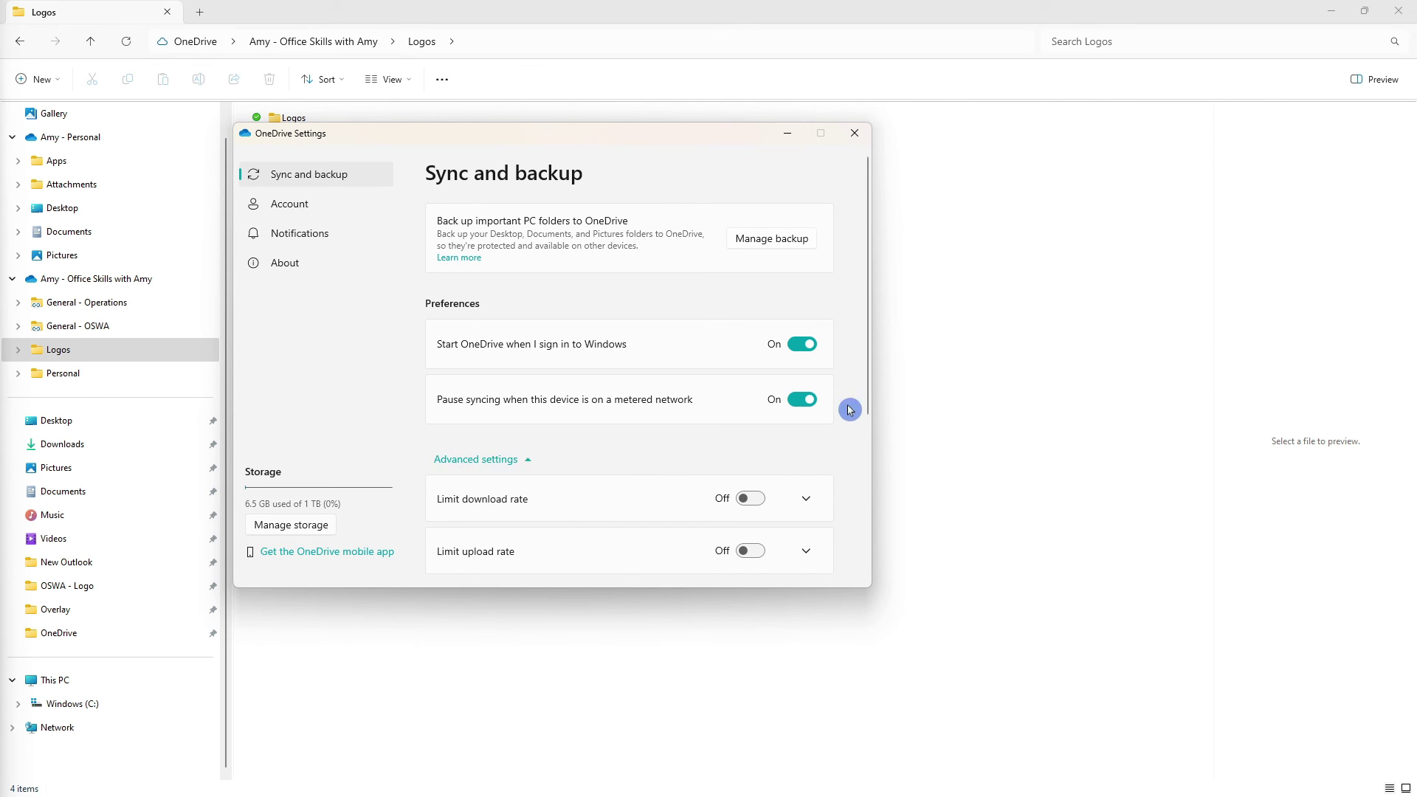
scroll(849, 315, "down", 2)
scroll(849, 315, "down", 2)
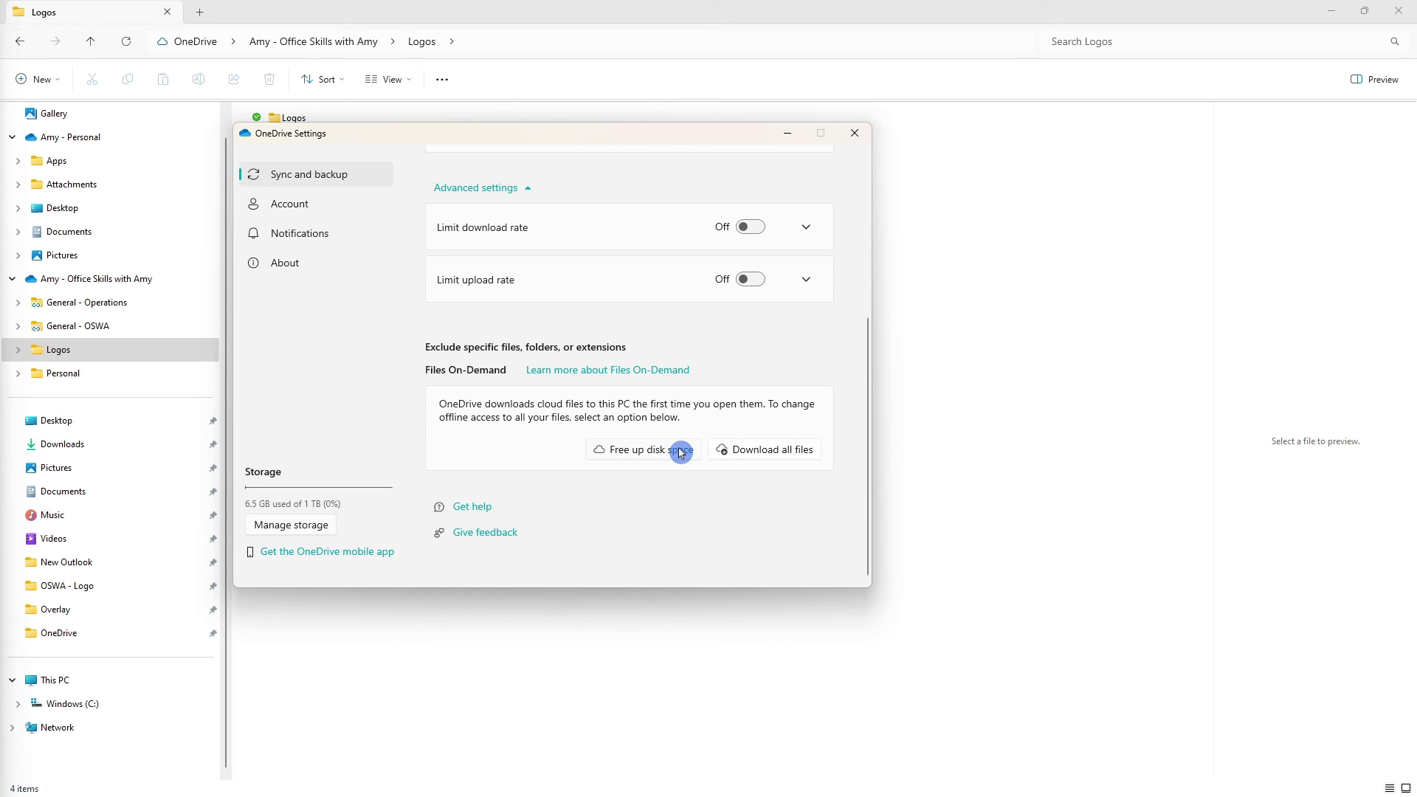
left_click(107, 332)
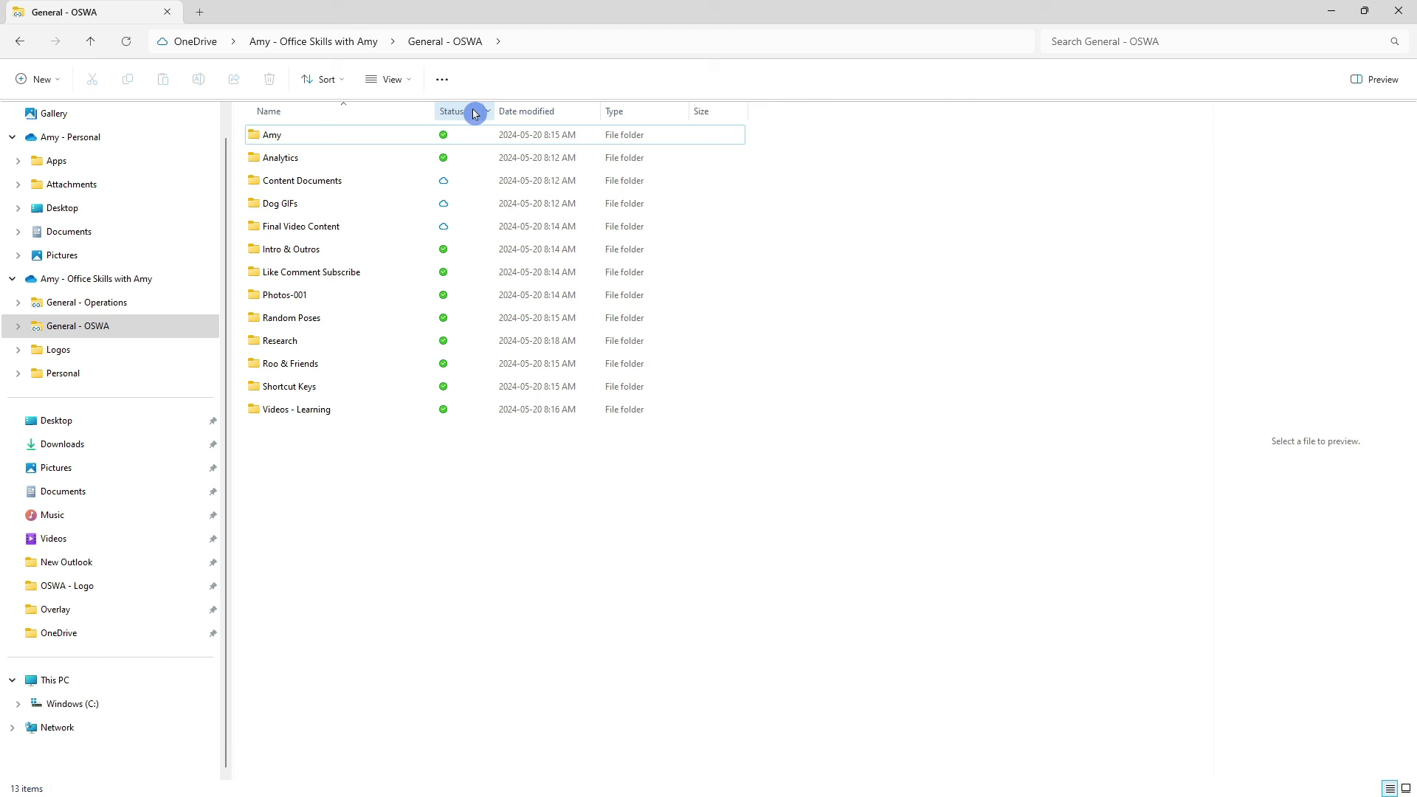
Inspect the storage options for the Like Comment Subscribe folder without changing anything
left_click(385, 276)
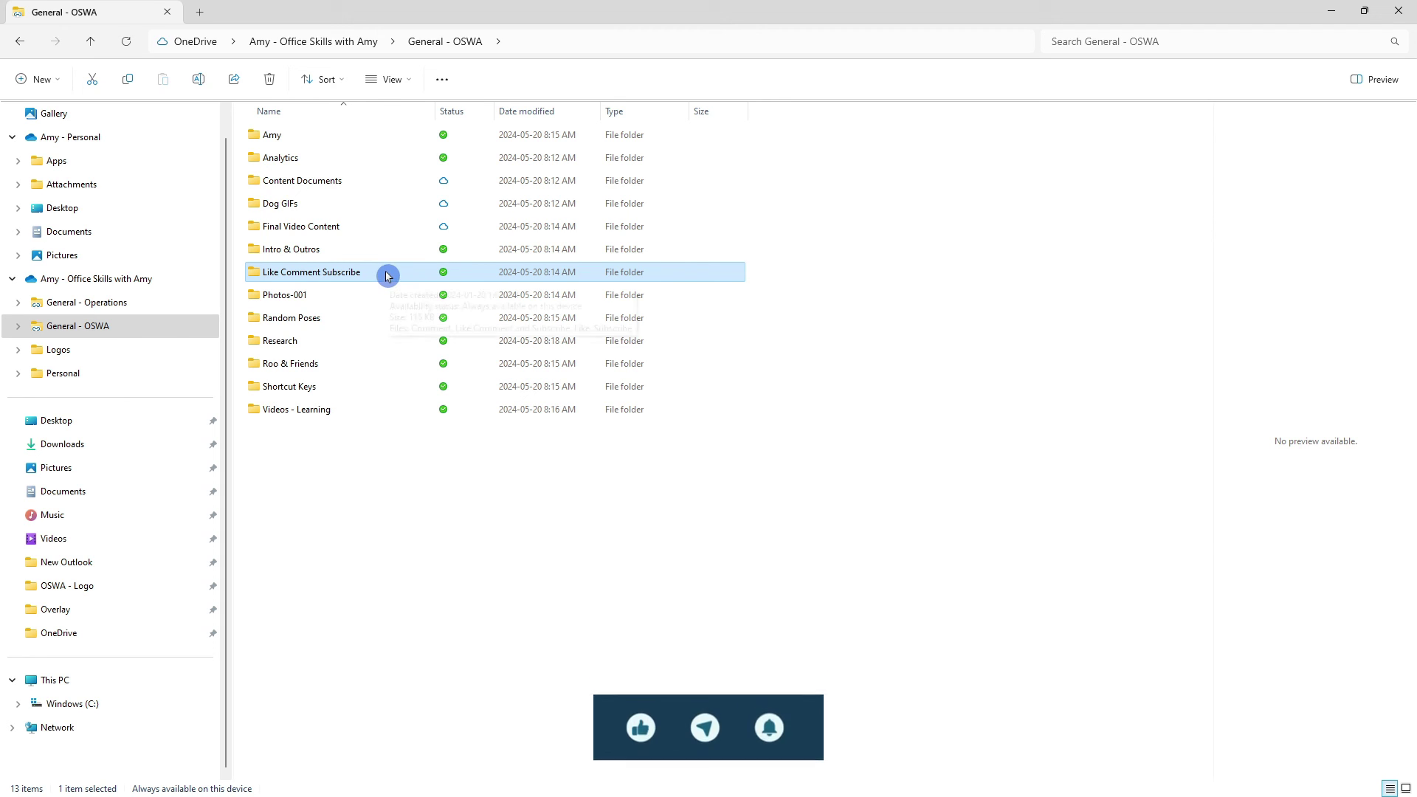
mouse_move(387, 276)
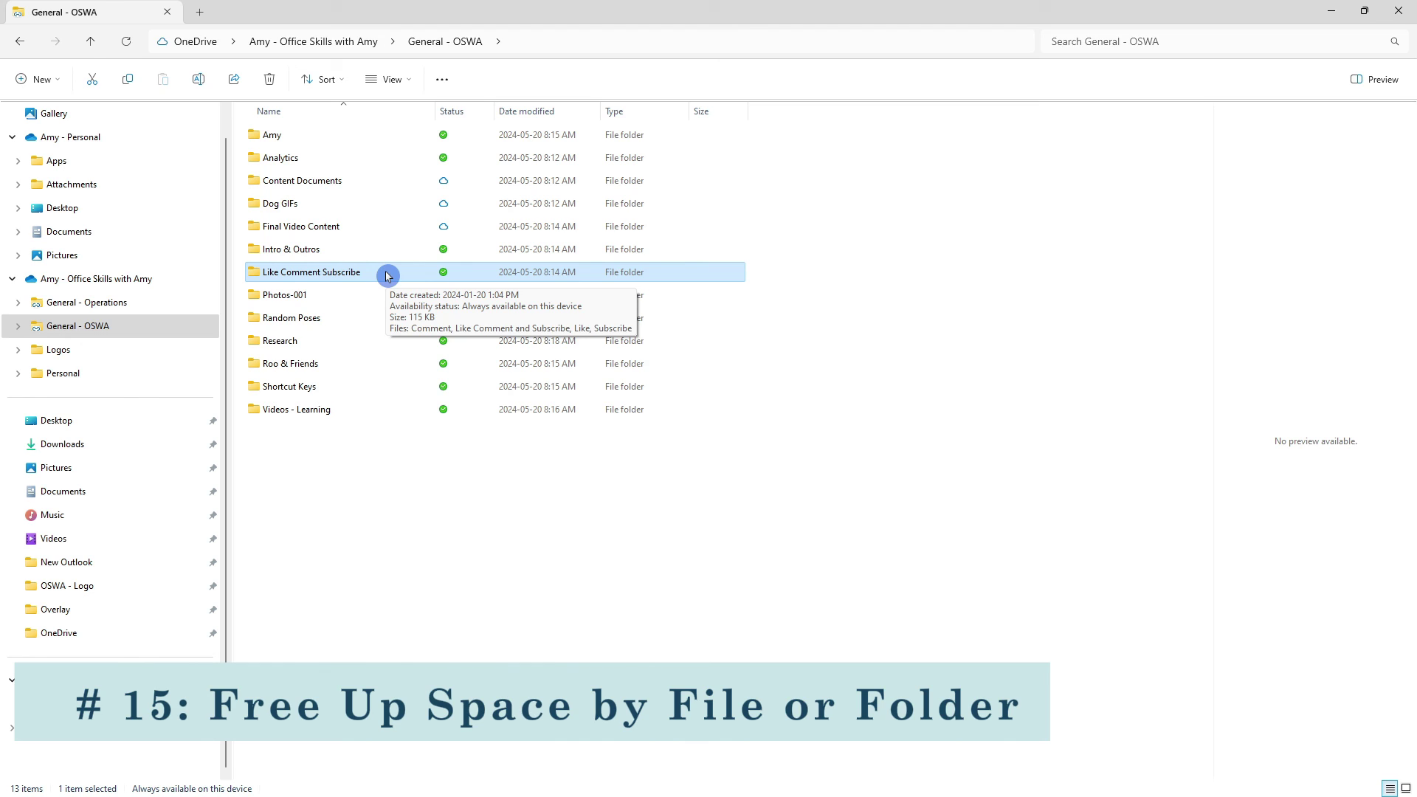
right_click(386, 276)
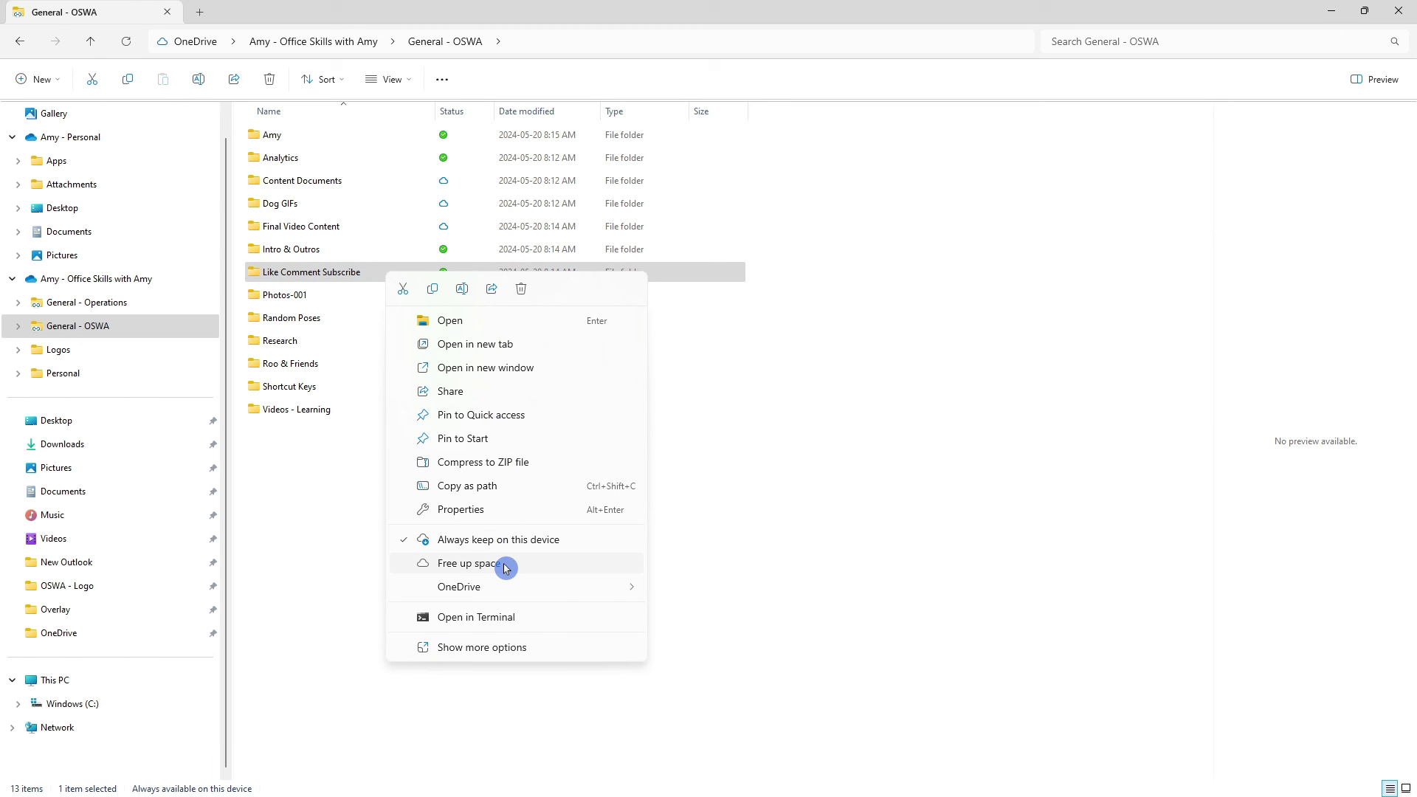
left_click(951, 541)
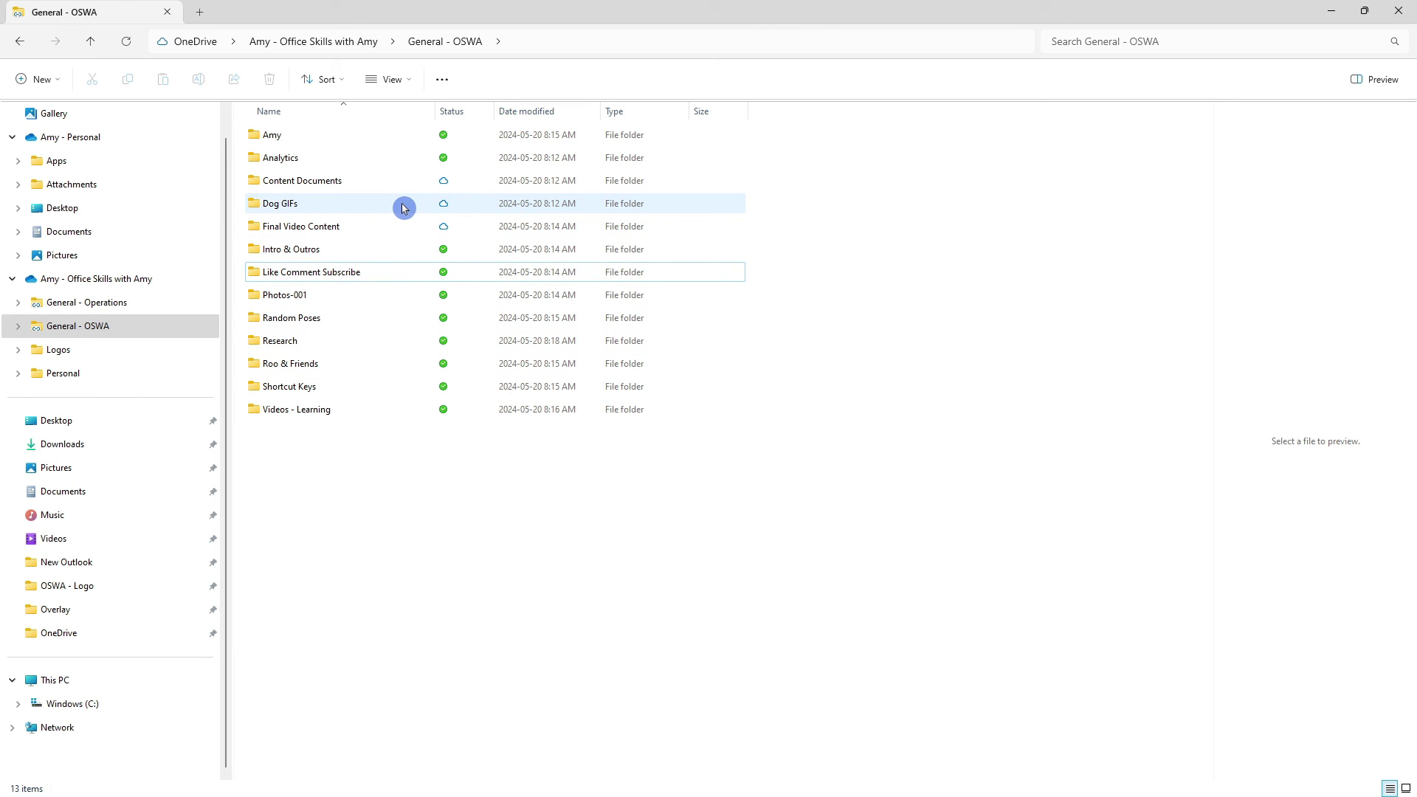
Show the on-device availability options for the online-only Dog GIFs folder
mouse_move(404, 208)
left_click(362, 205)
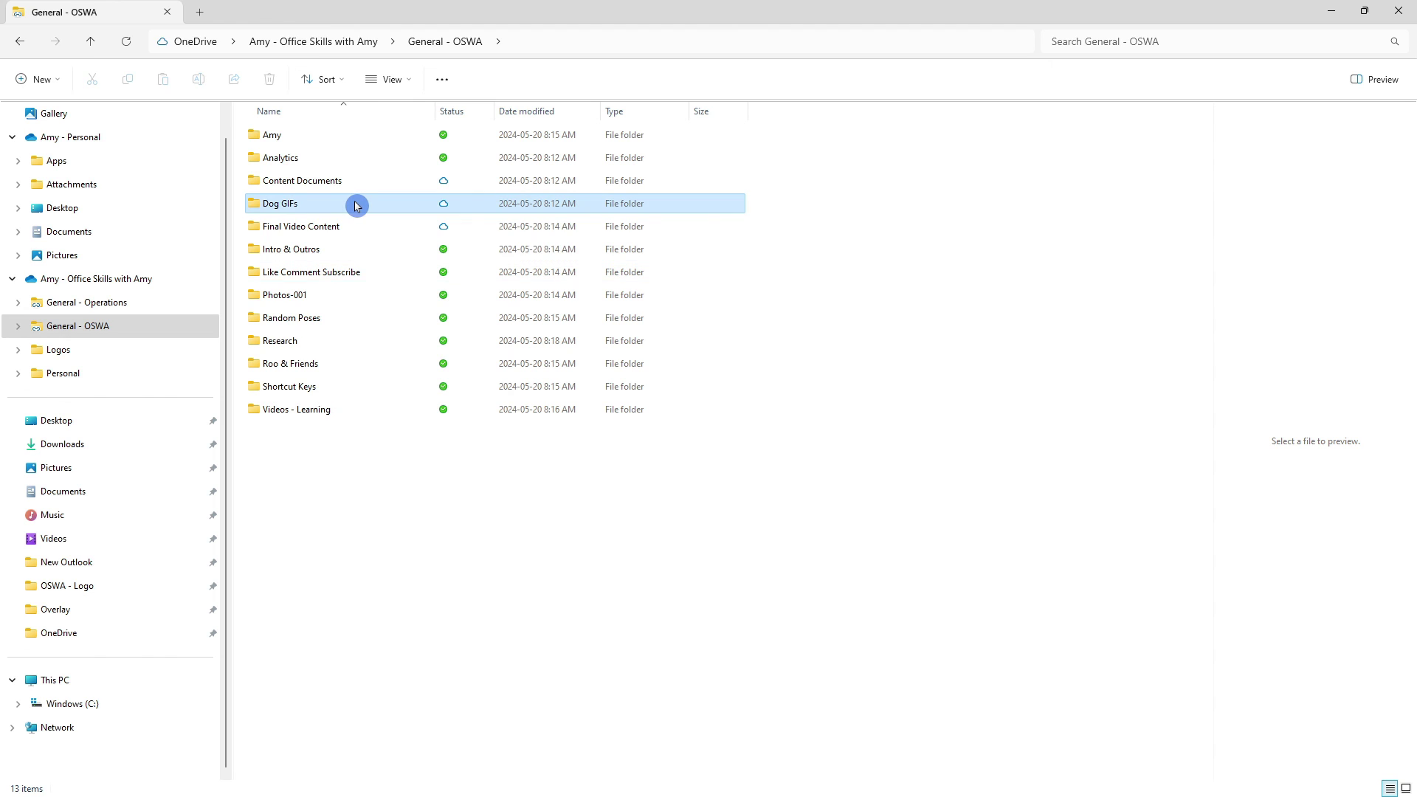
right_click(359, 206)
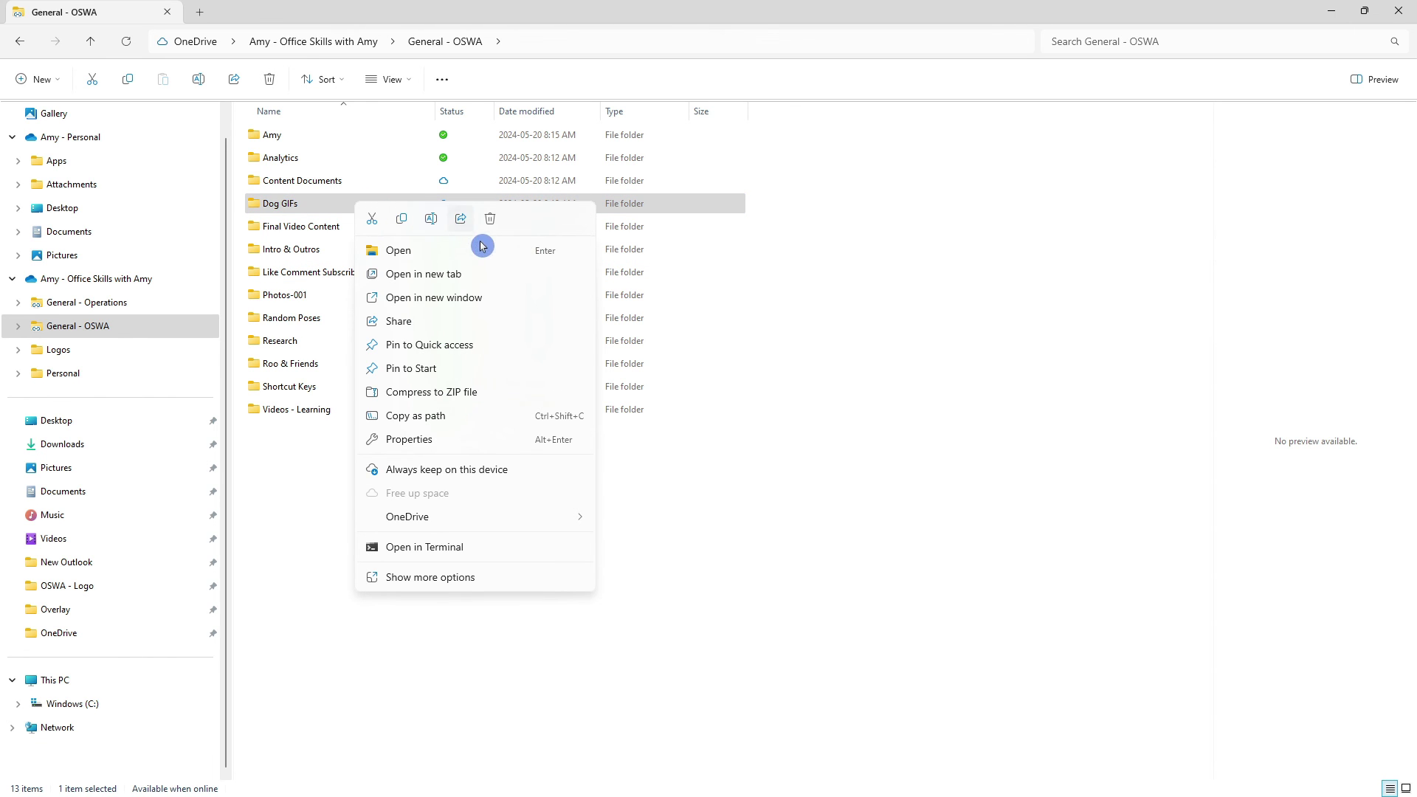